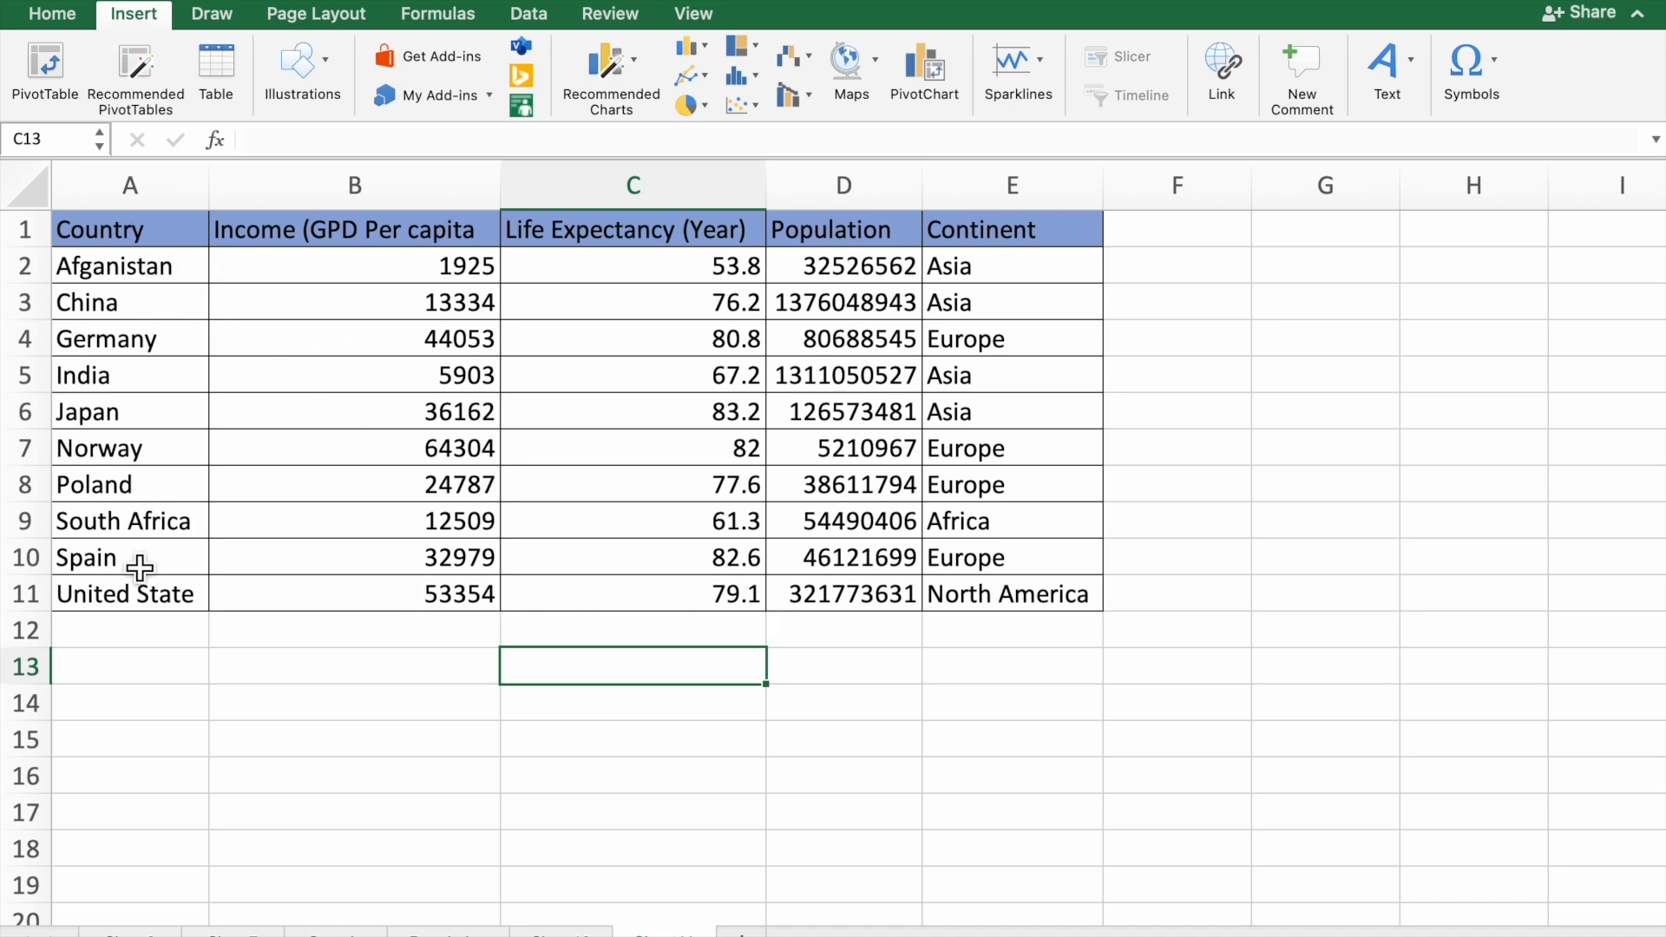
# Review the country, income, life expectancy, population and continent data in rows 2 to 11 of the table
pyautogui.moveTo(153, 268); pyautogui.dragTo(123, 613)
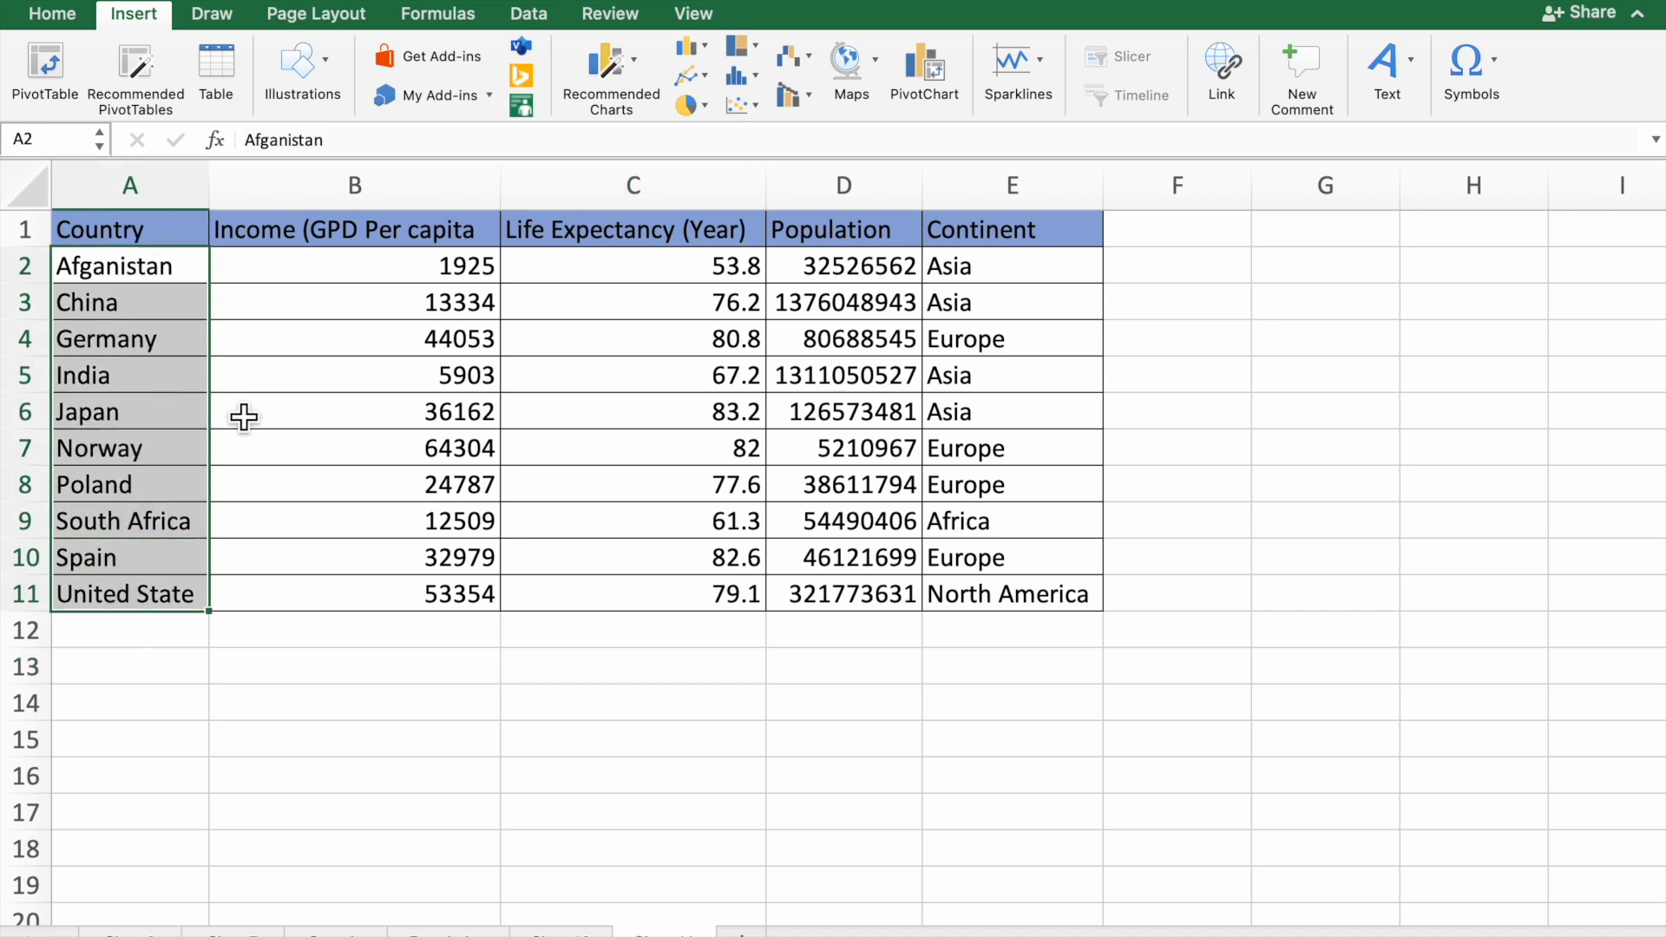
pyautogui.click(382, 355)
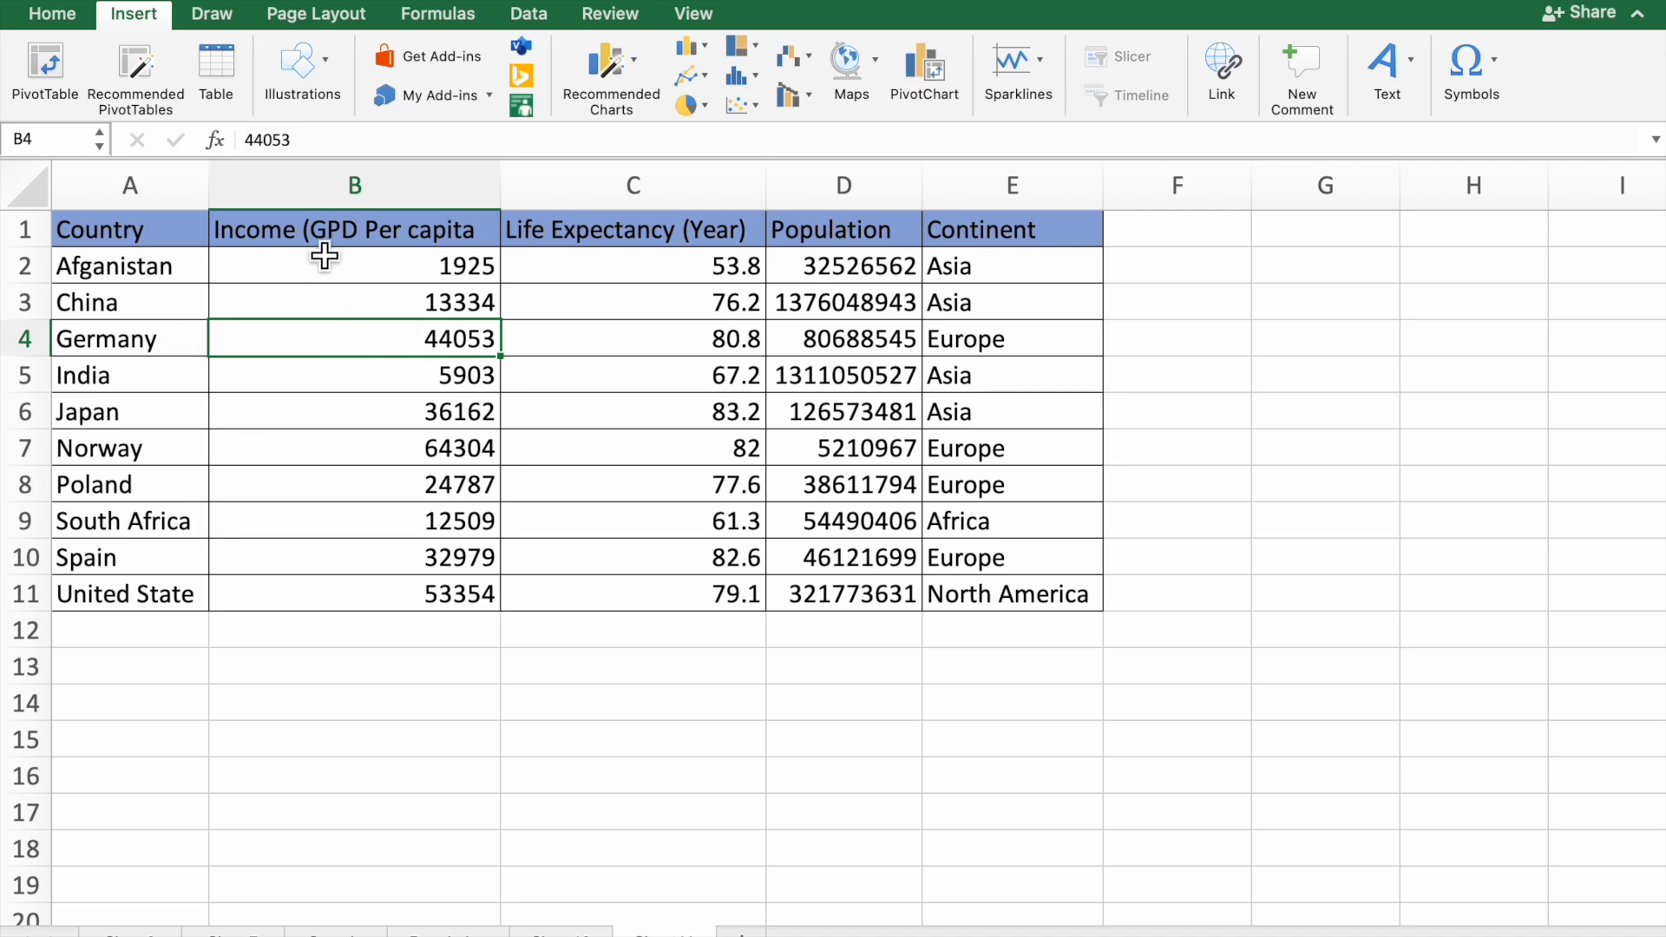
pyautogui.moveTo(333, 274); pyautogui.dragTo(363, 592)
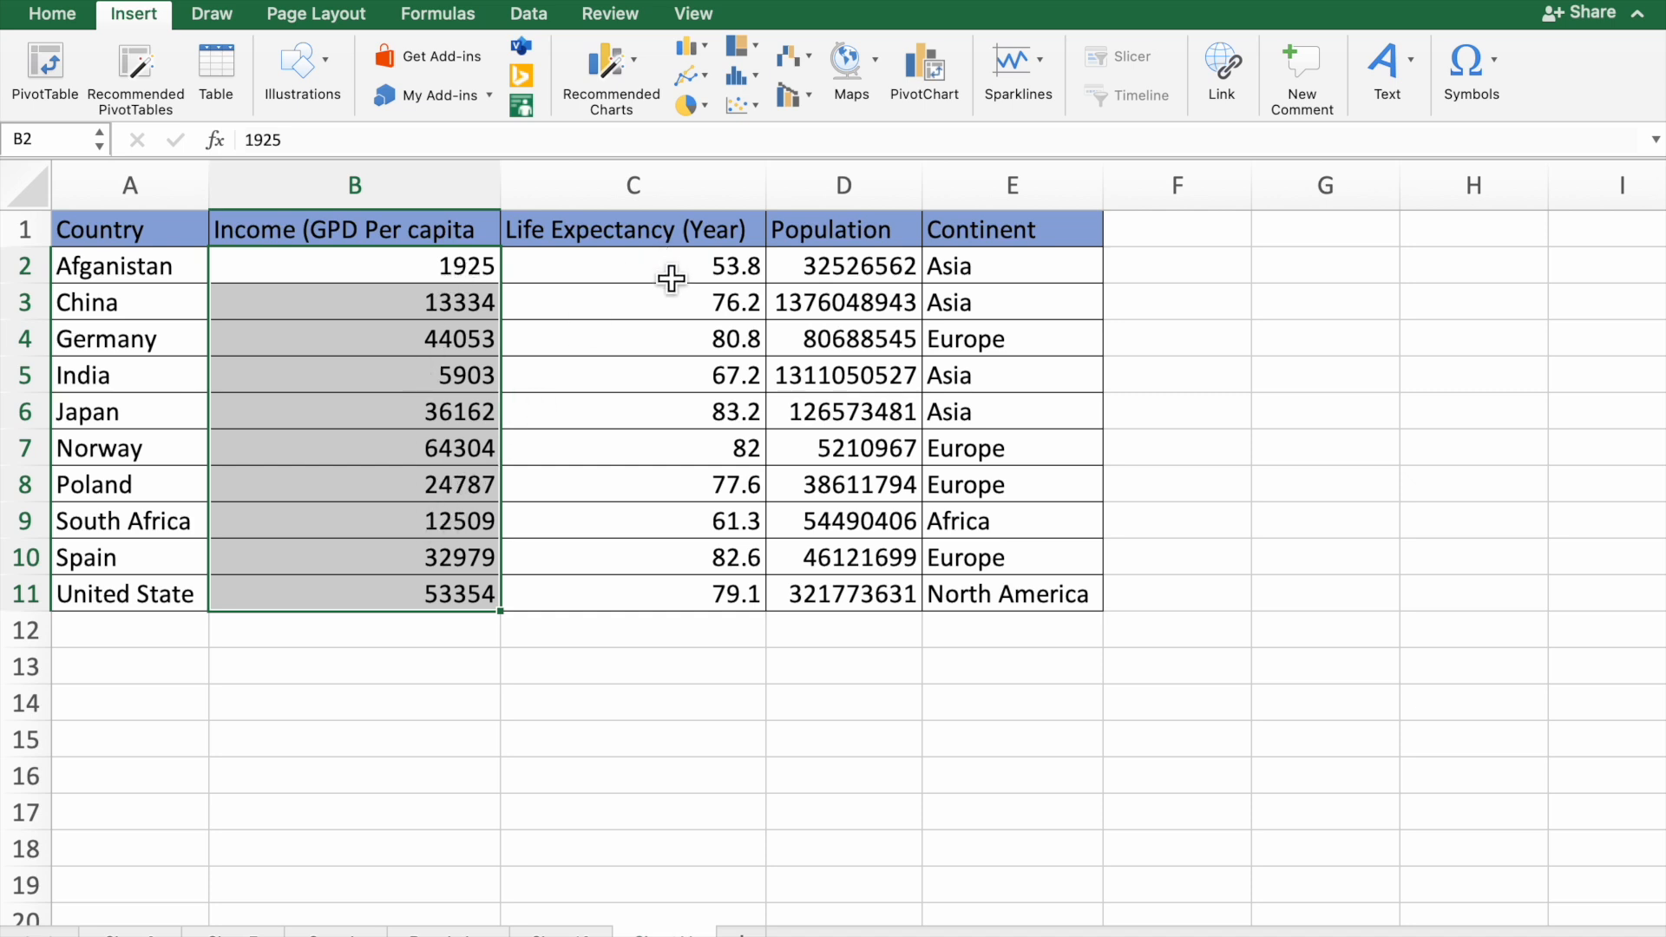
pyautogui.click(703, 282)
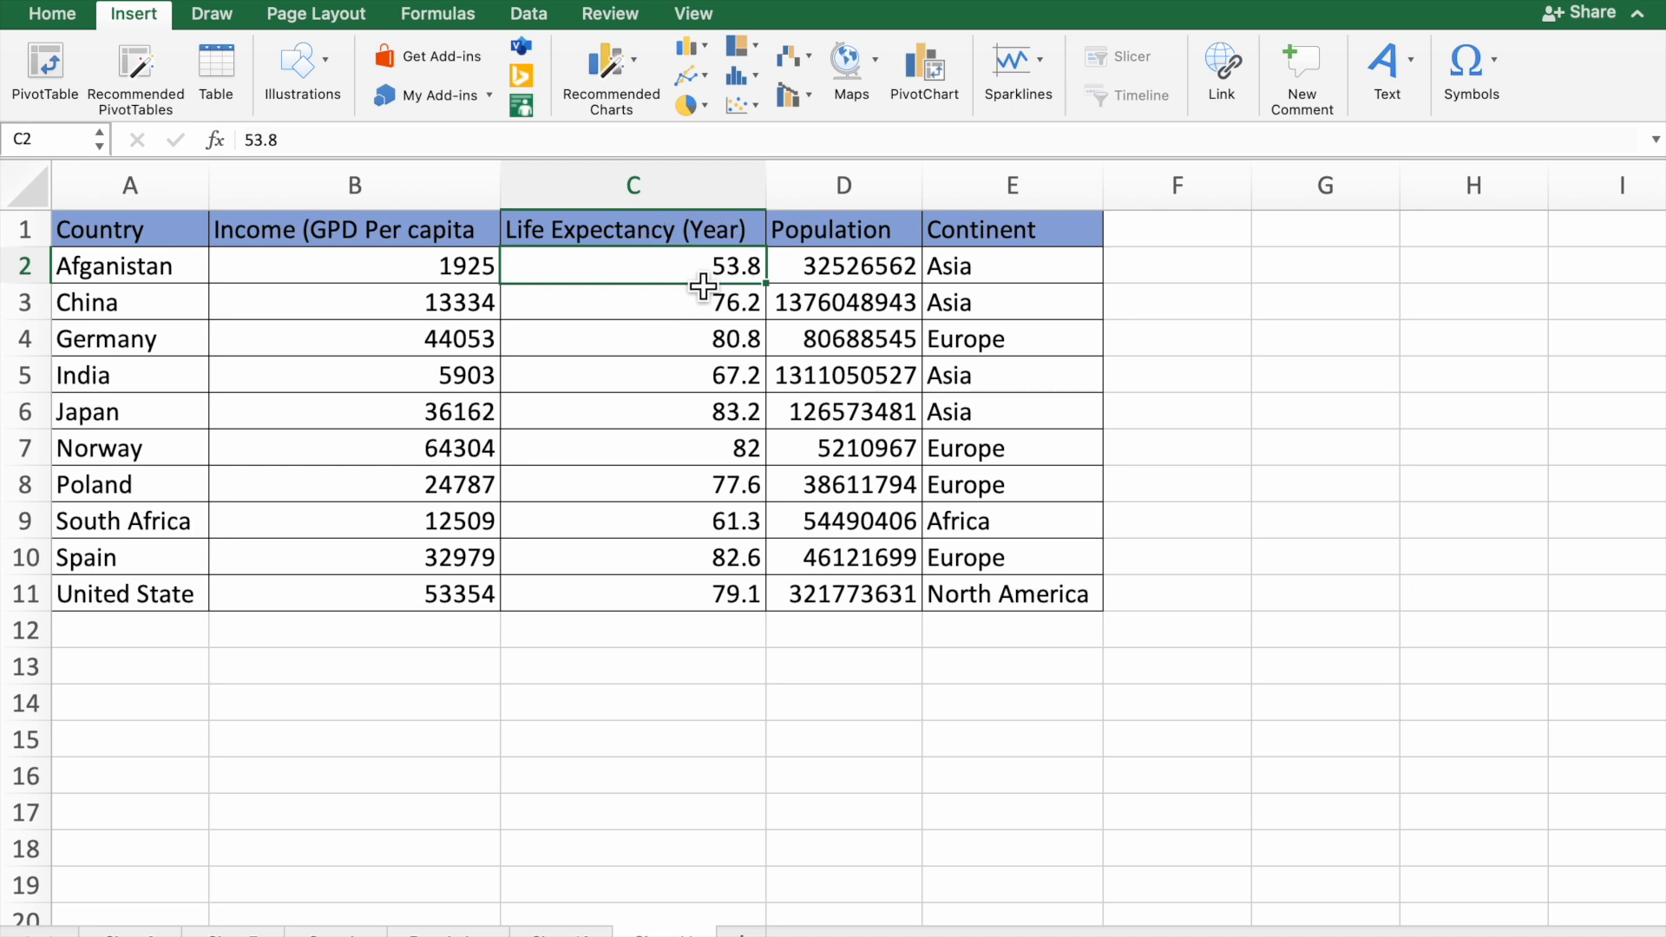
pyautogui.moveTo(704, 282); pyautogui.dragTo(694, 595)
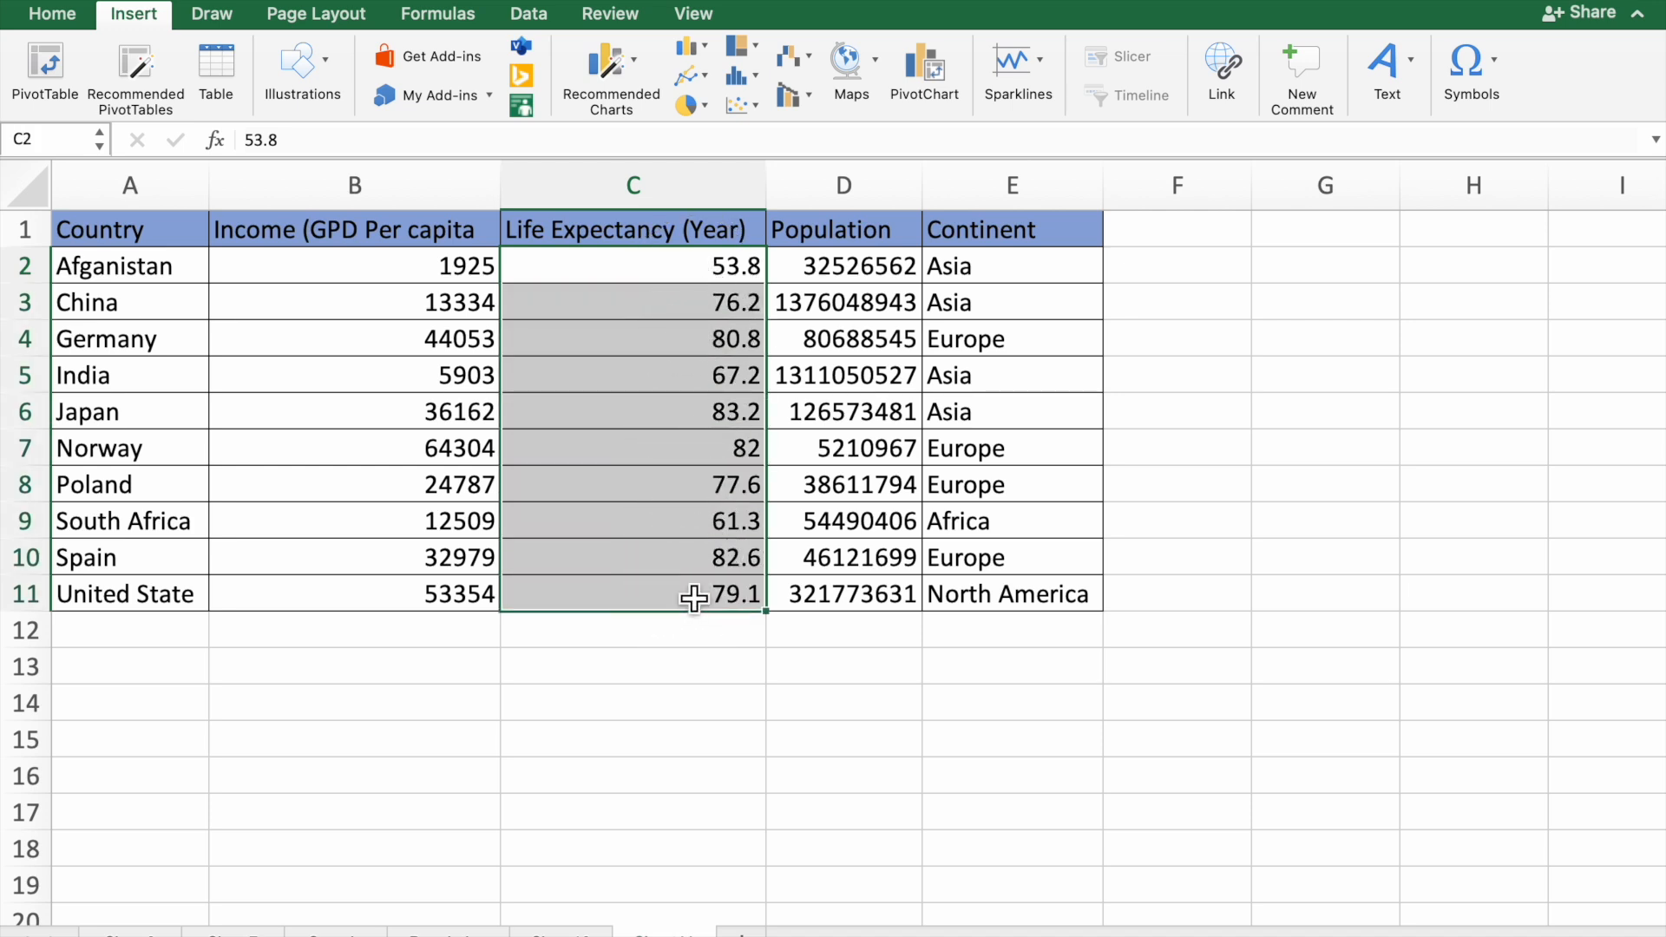
pyautogui.click(862, 265)
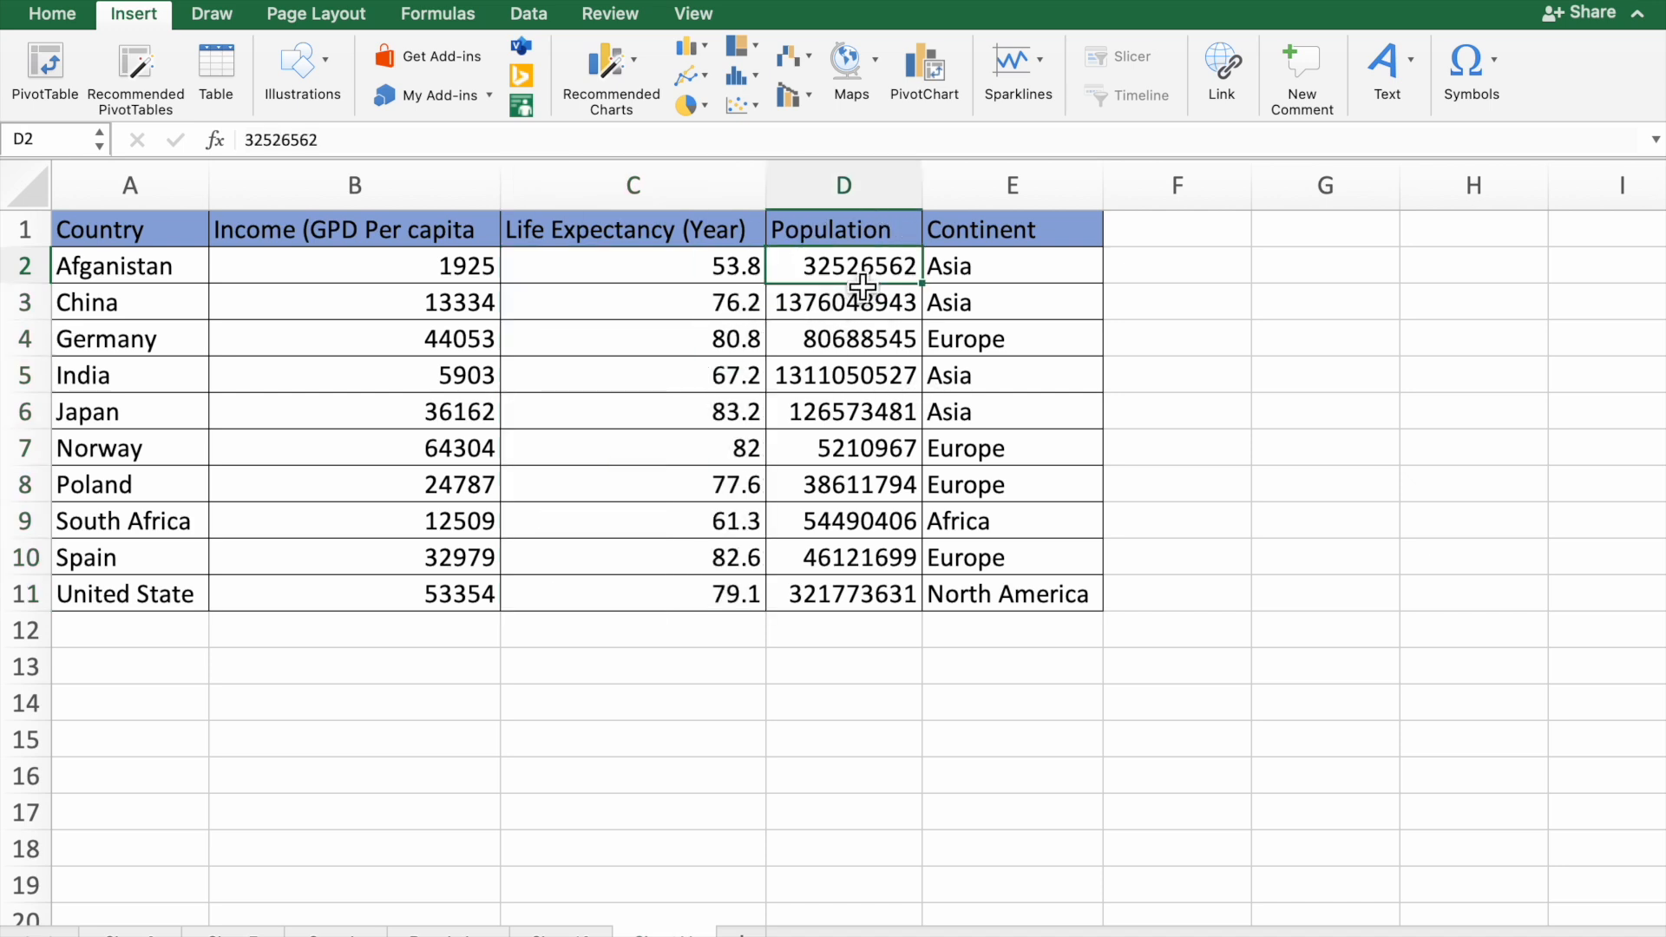
pyautogui.moveTo(862, 281); pyautogui.dragTo(878, 595)
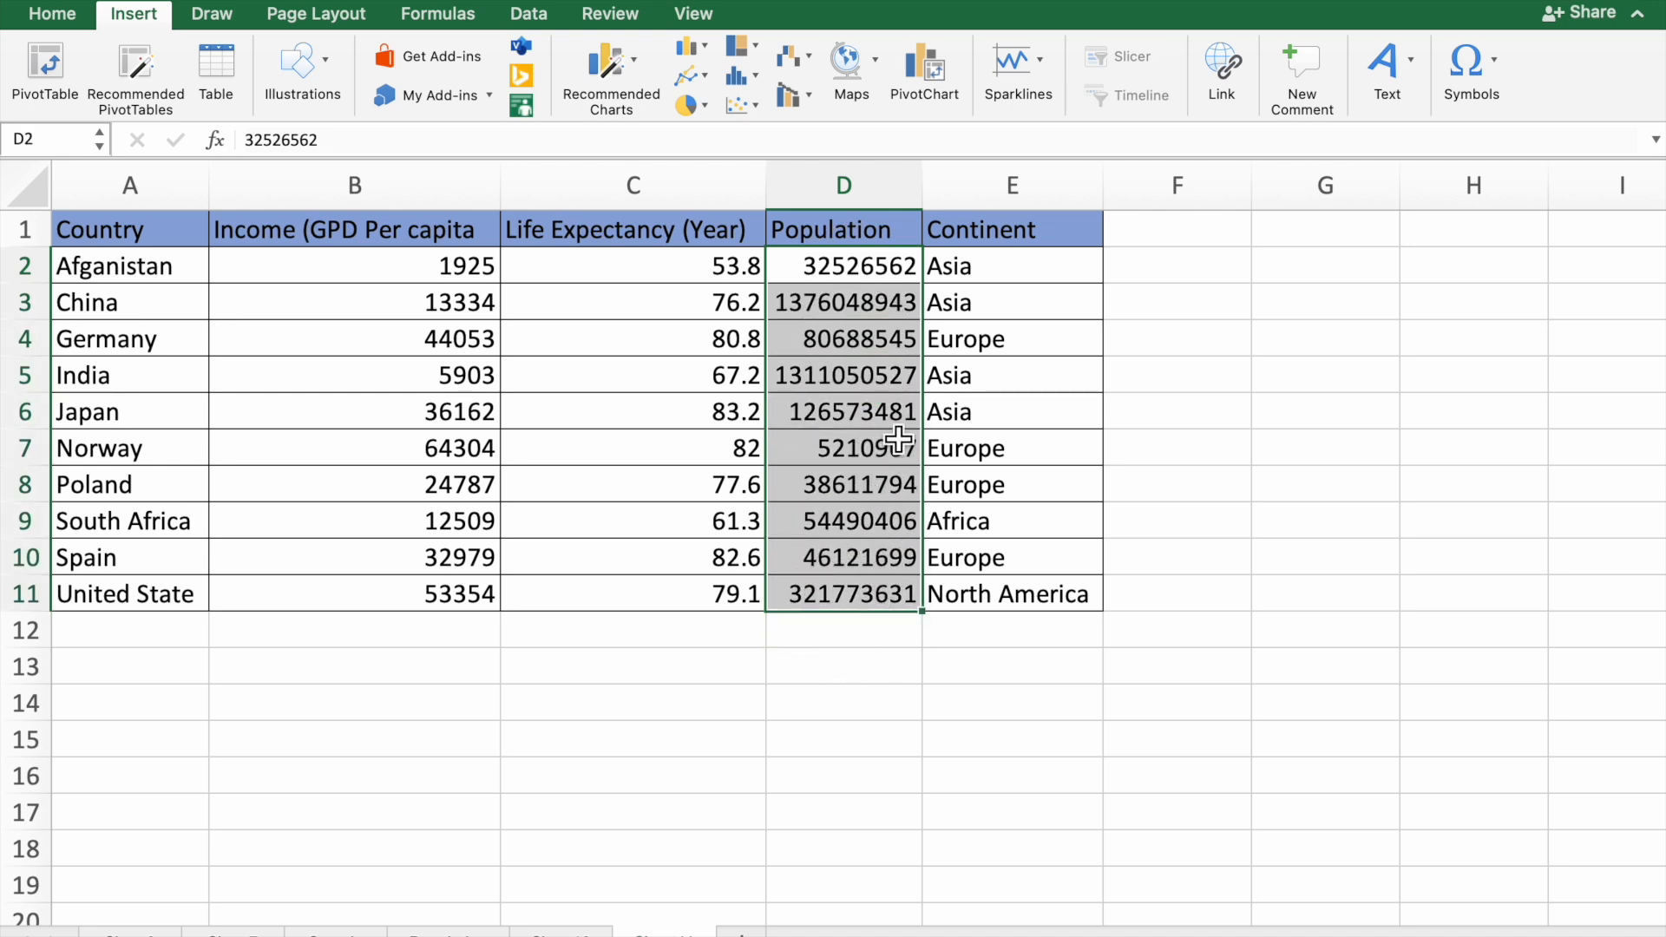
pyautogui.click(1017, 281)
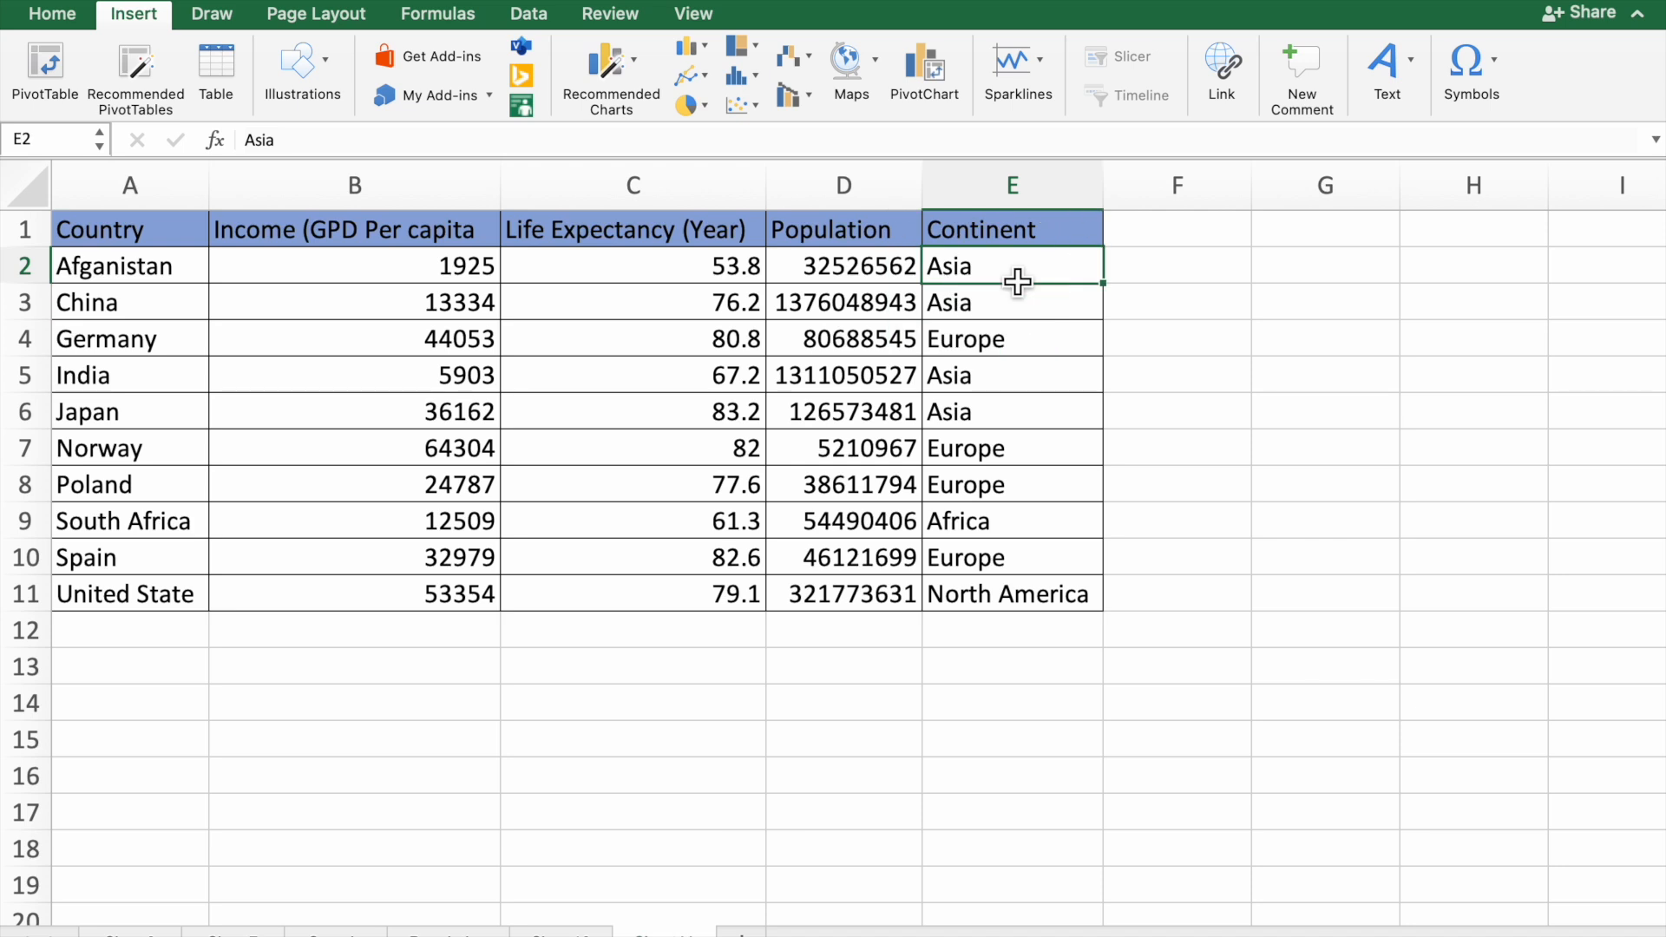
pyautogui.moveTo(1018, 281); pyautogui.dragTo(1004, 593)
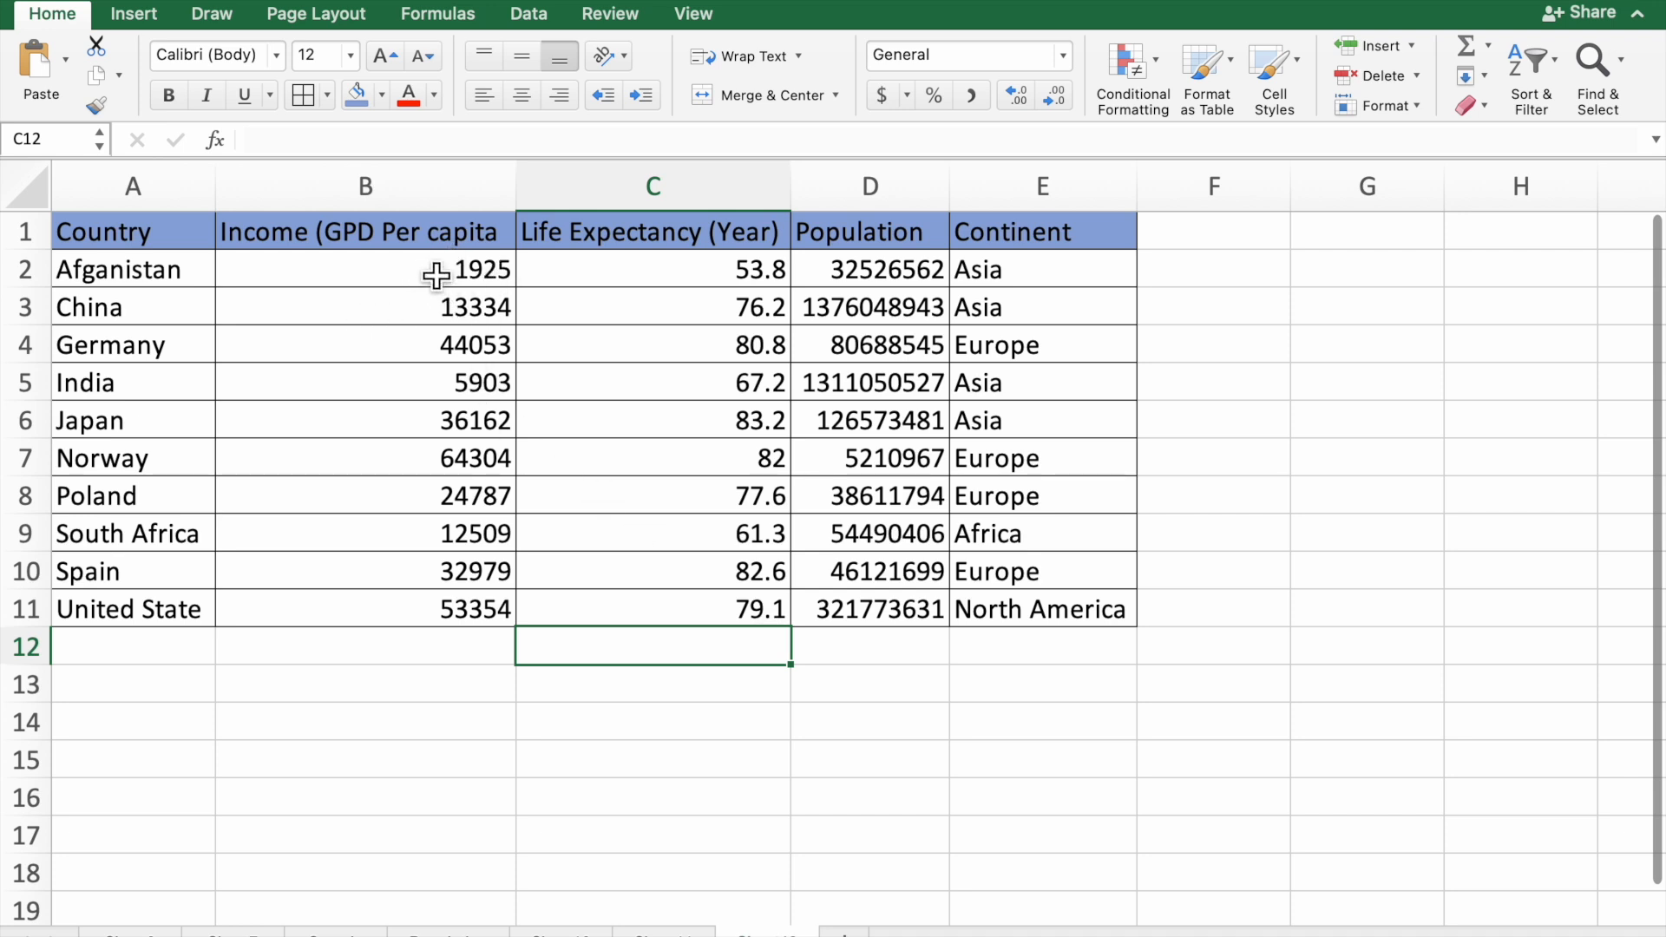
# Insert a 2-D bubble chart from the income, life expectancy and population values in B2:D11
pyautogui.moveTo(437, 275); pyautogui.dragTo(724, 316)
pyautogui.click(724, 316)
pyautogui.moveTo(487, 268); pyautogui.dragTo(853, 607)
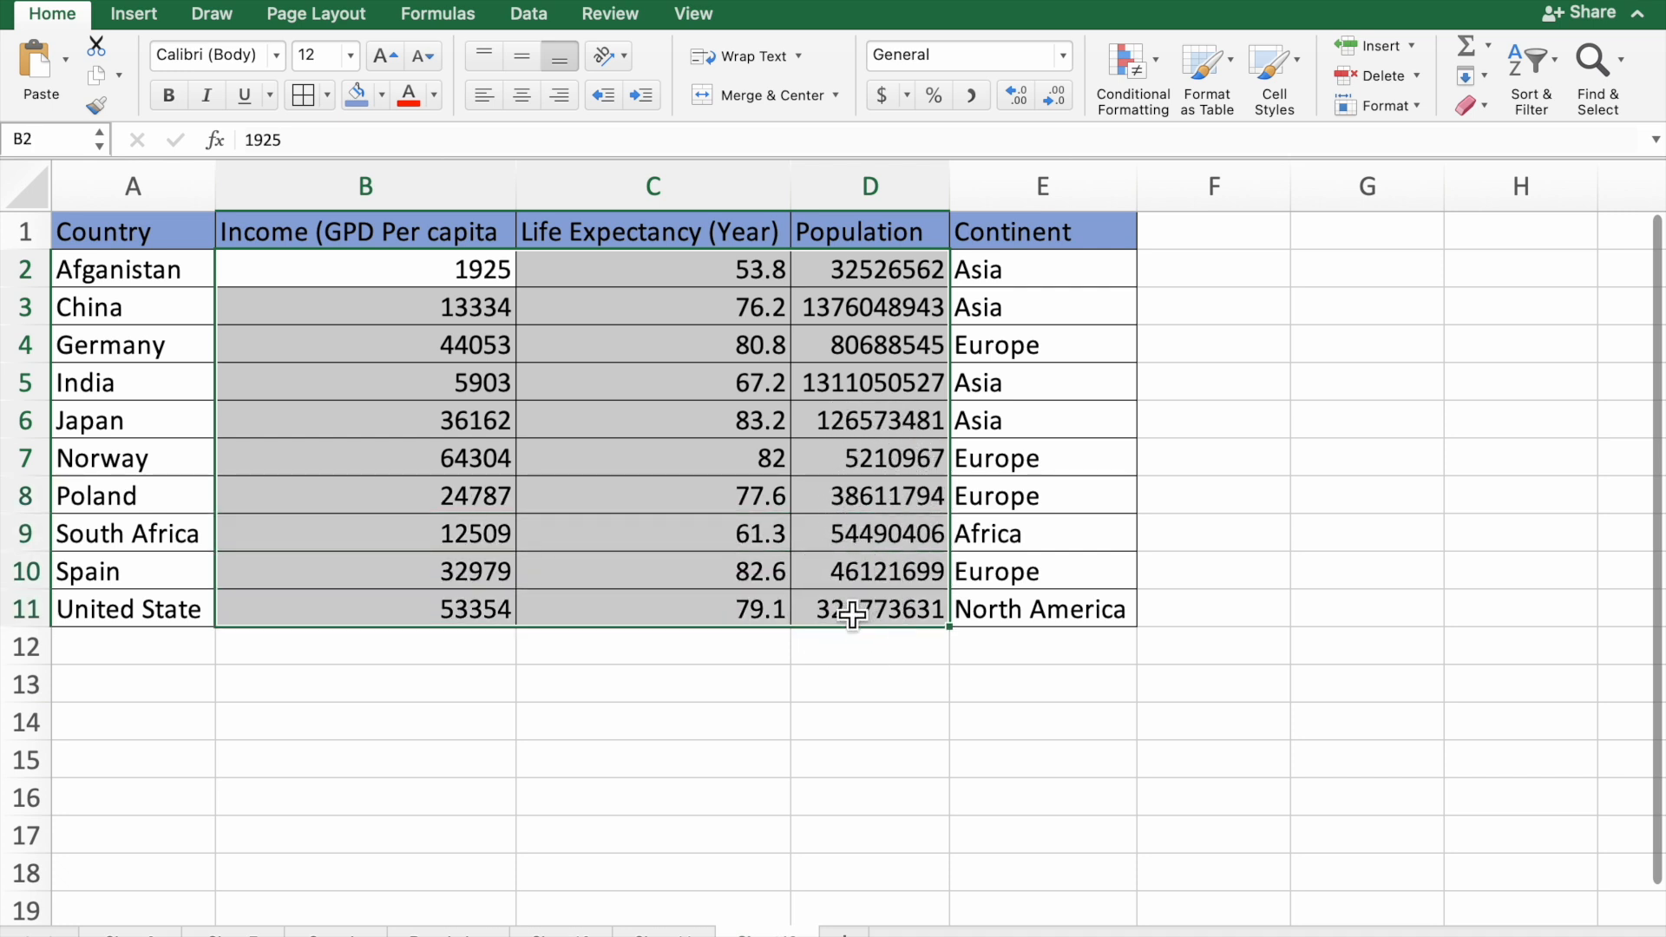
pyautogui.click(147, 23)
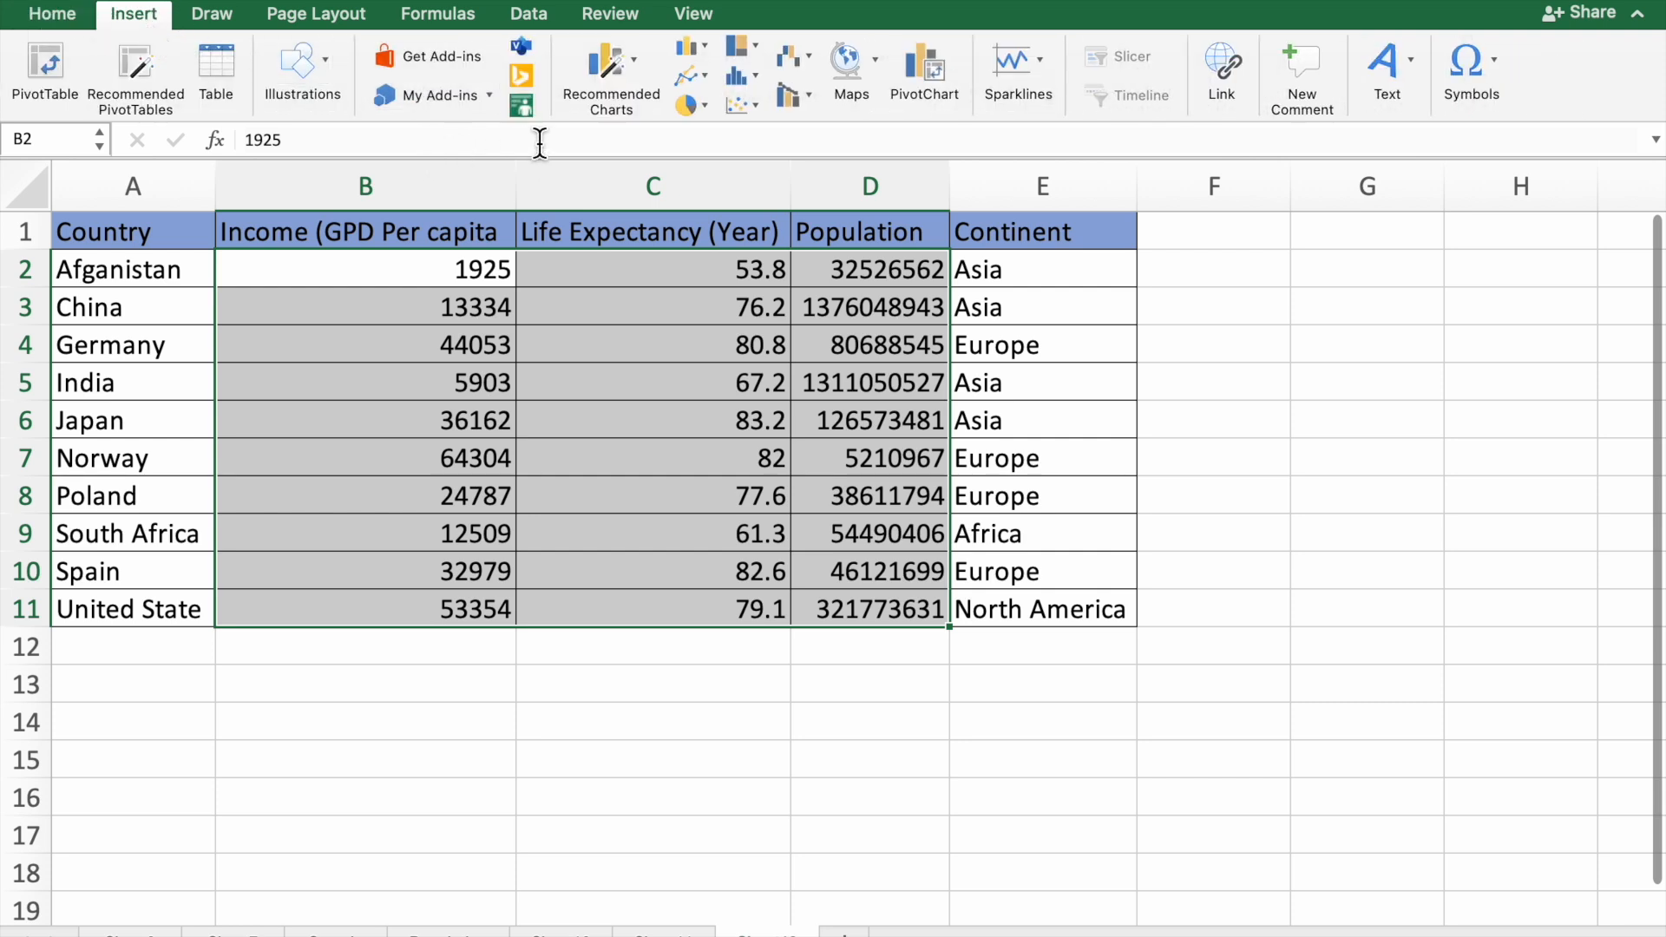
pyautogui.click(760, 106)
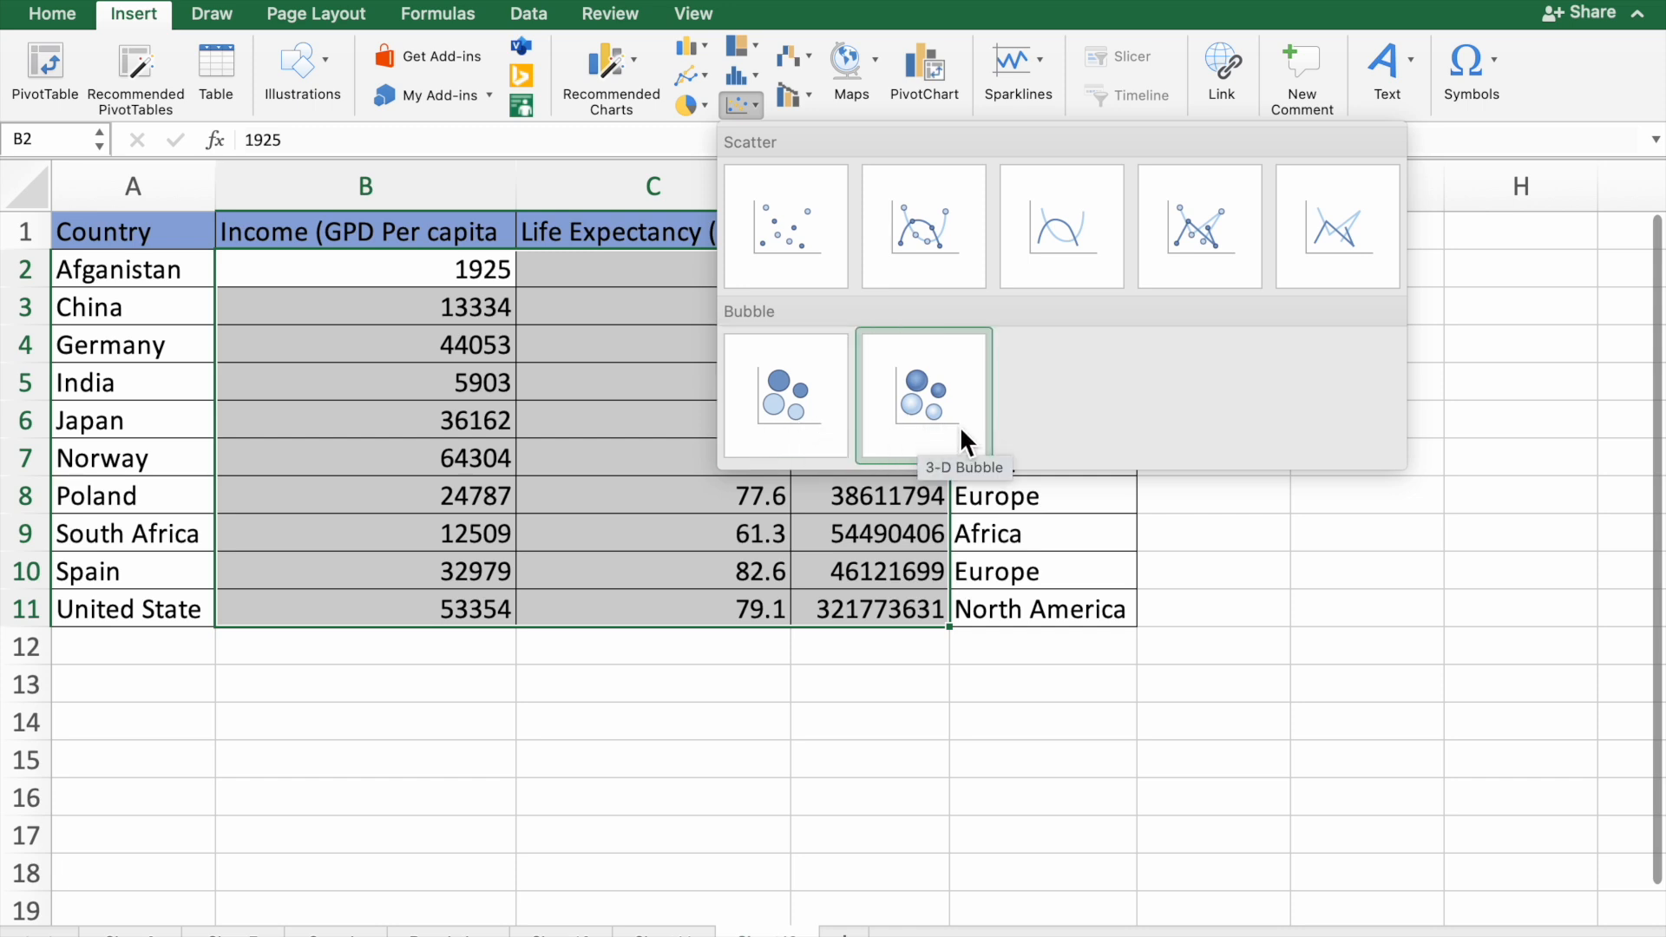
pyautogui.click(783, 414)
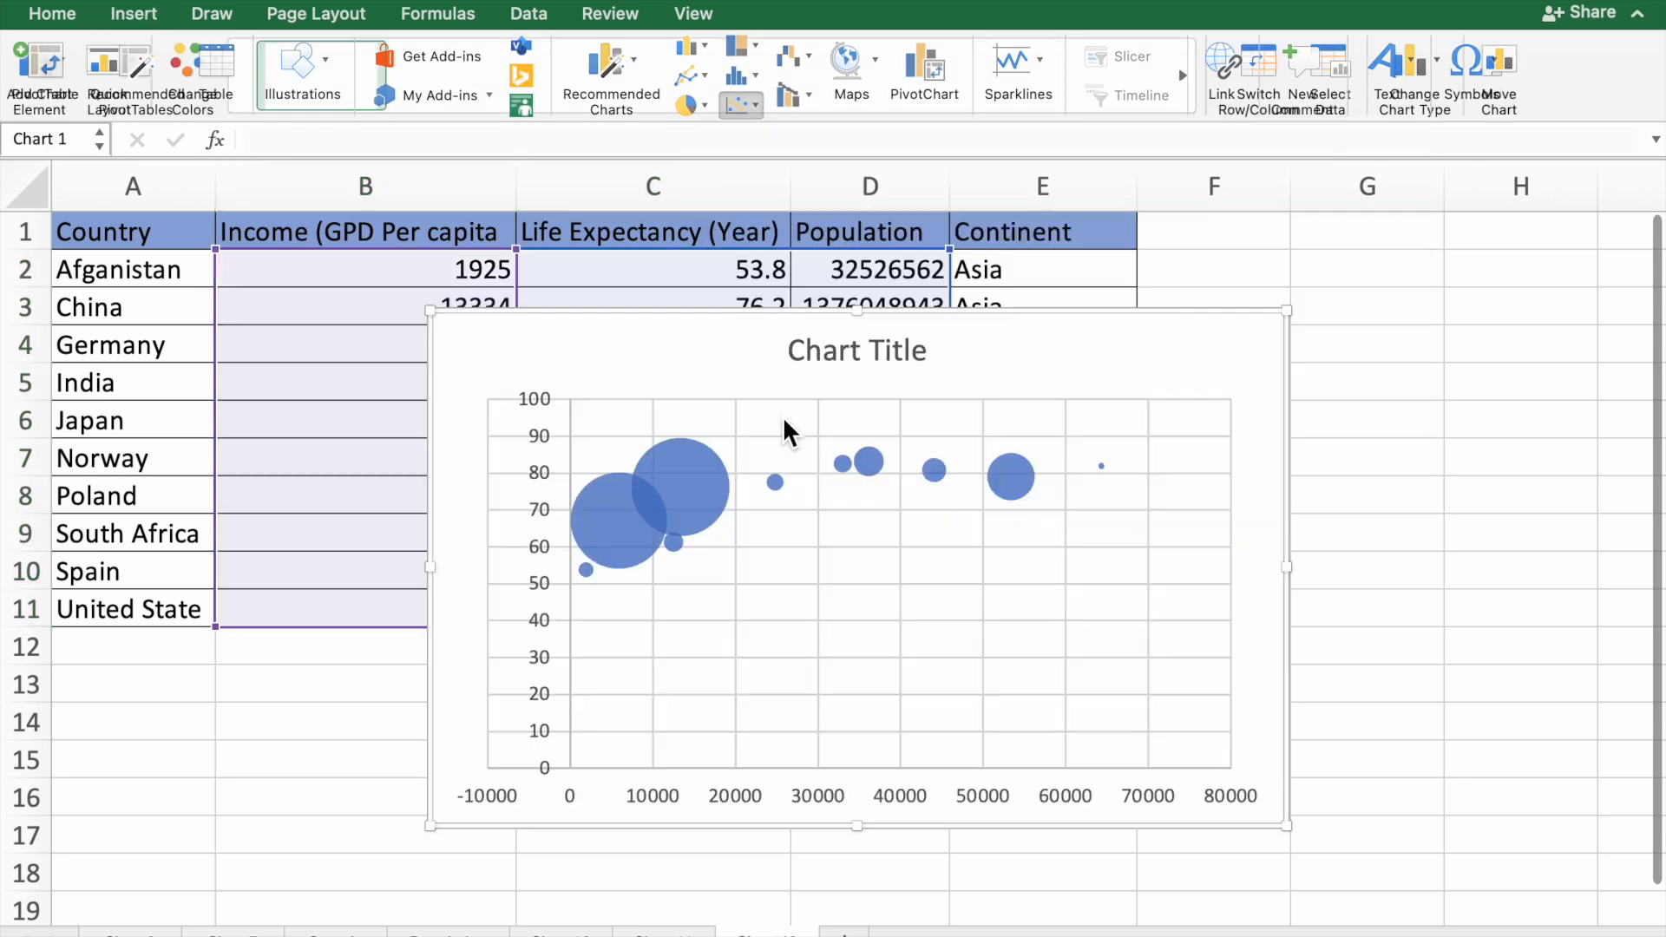
pyautogui.click(734, 675)
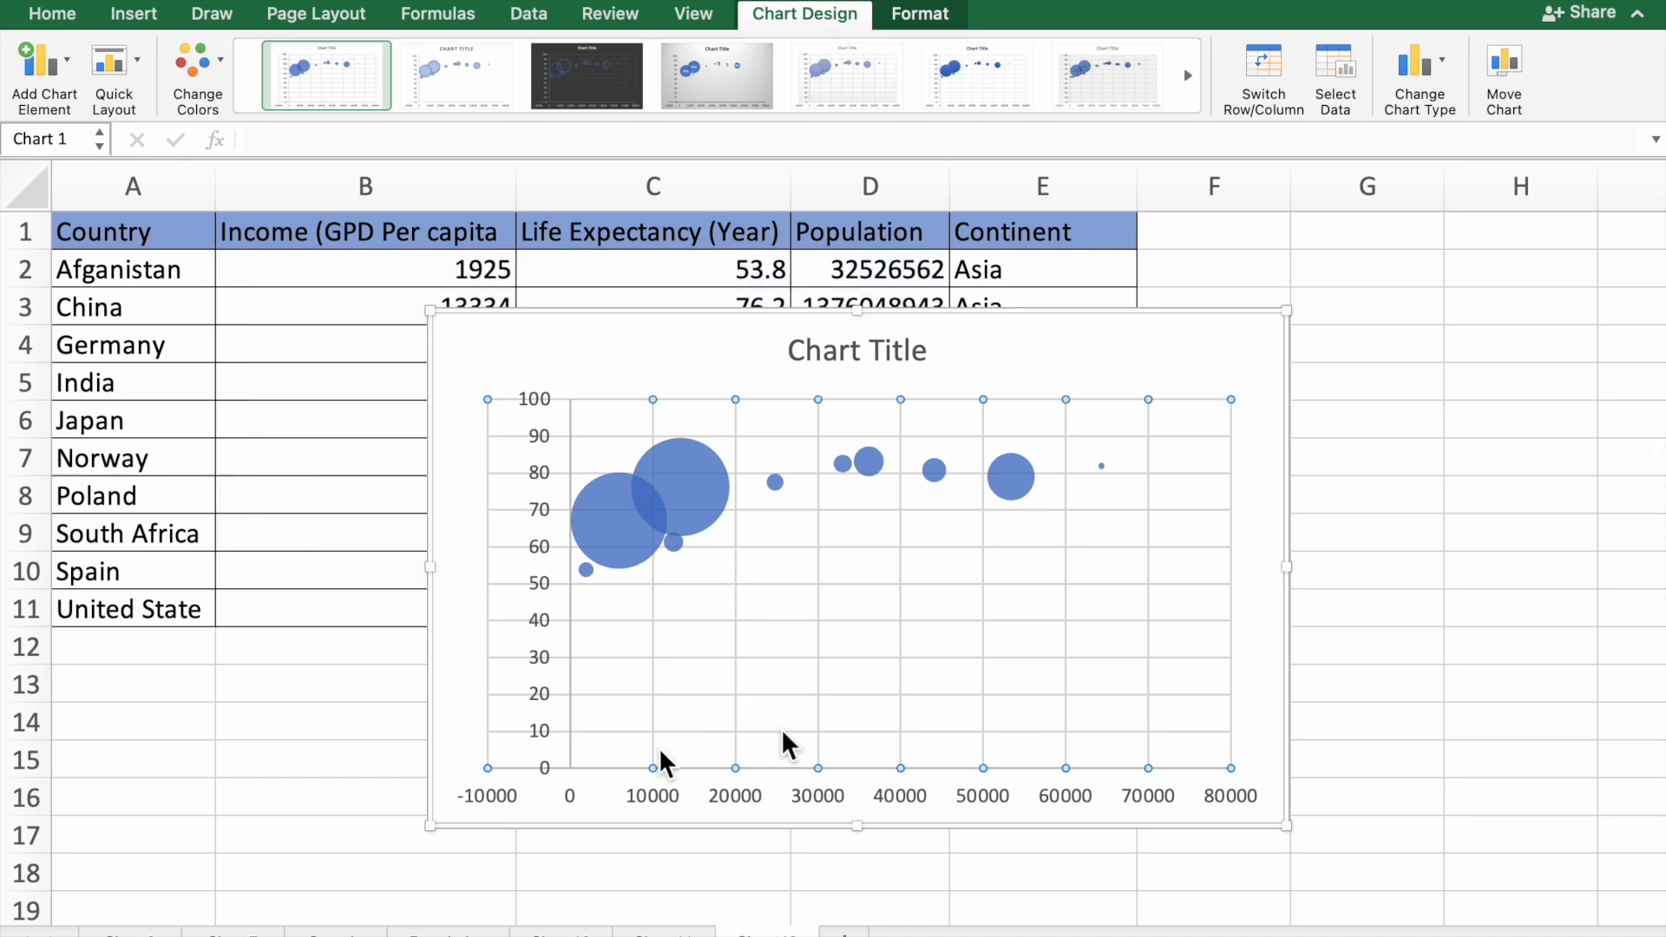
# Set the minimum bound of the bubble chart's horizontal axis to 0
pyautogui.click(502, 800)
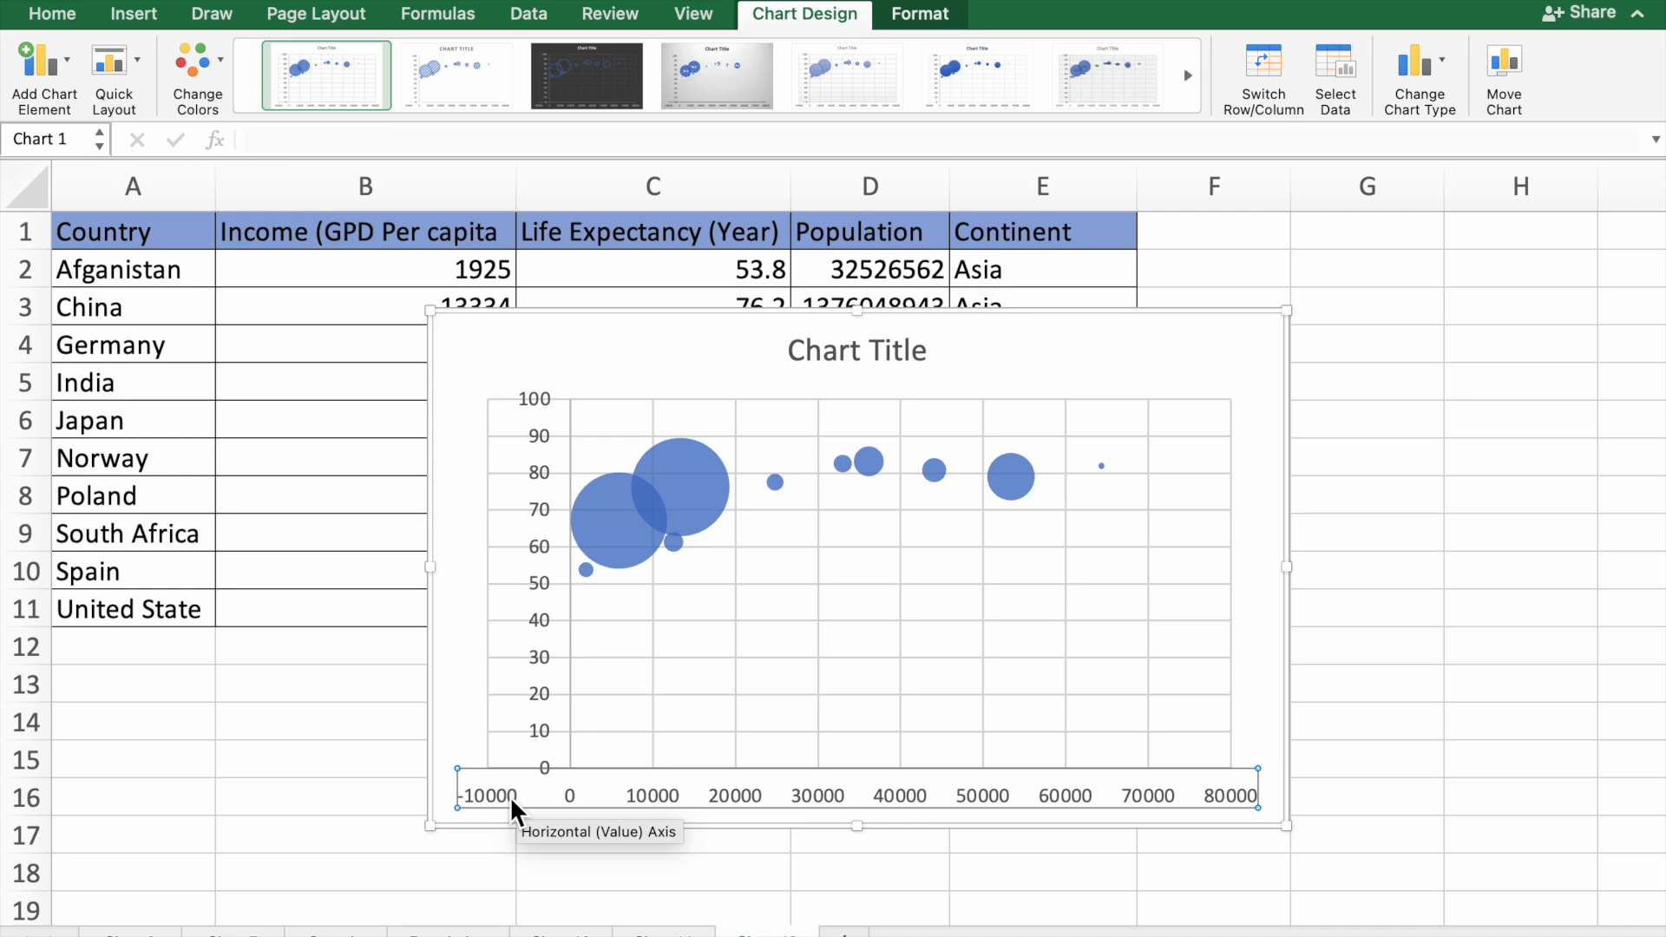
pyautogui.rightClick(508, 795)
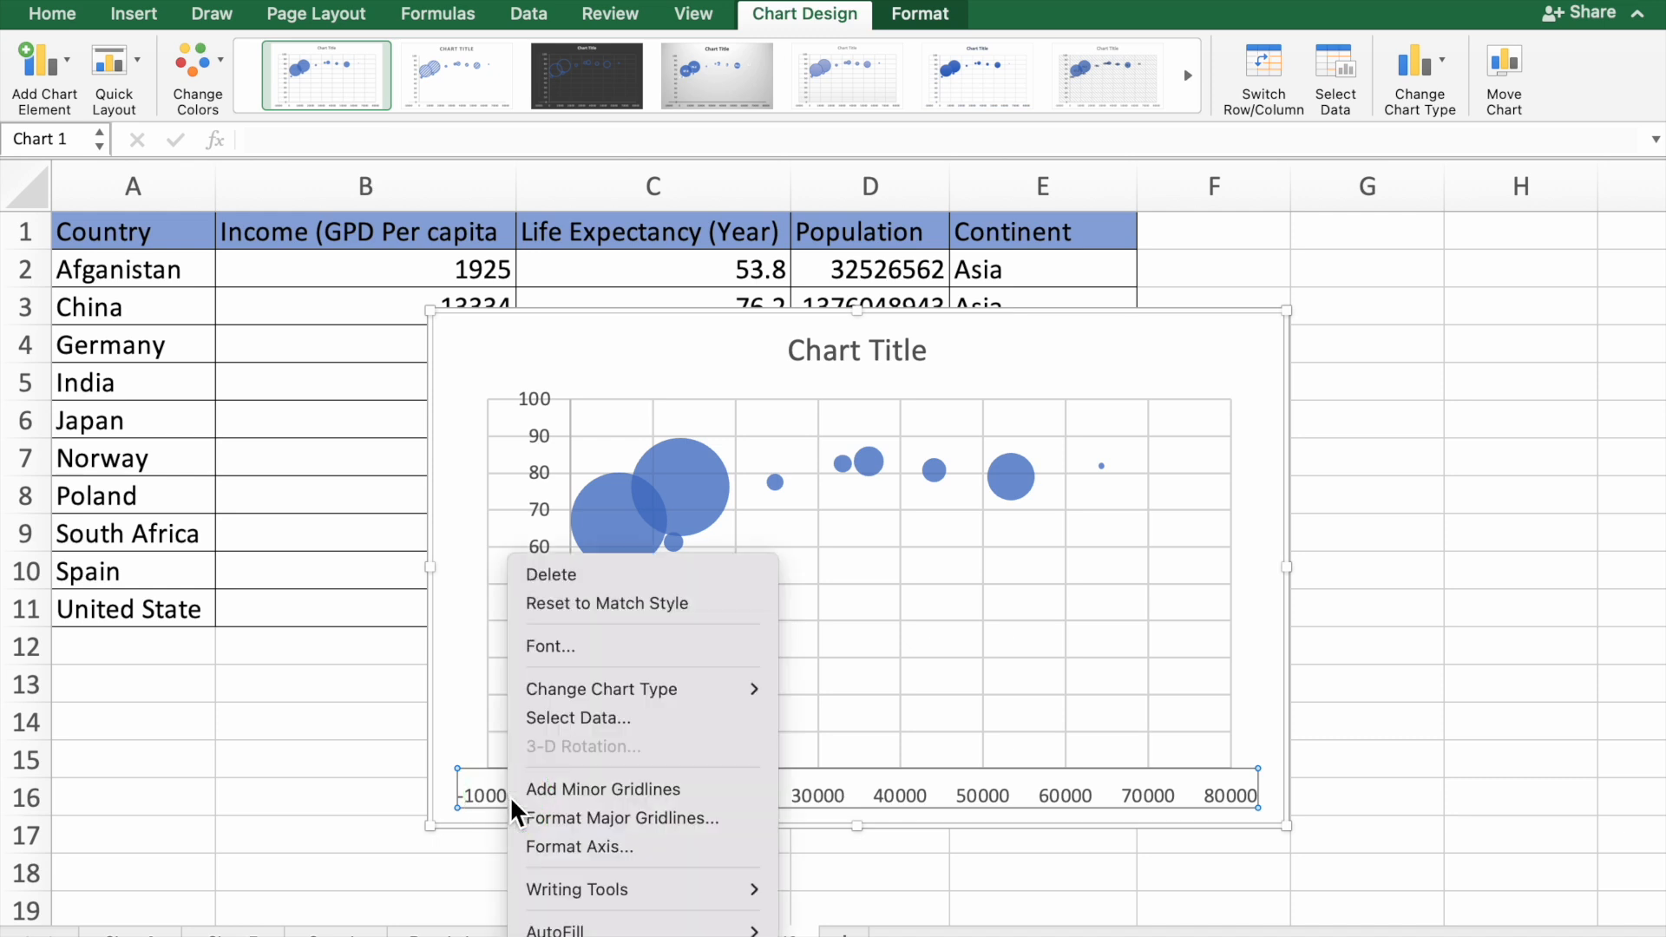
pyautogui.click(583, 849)
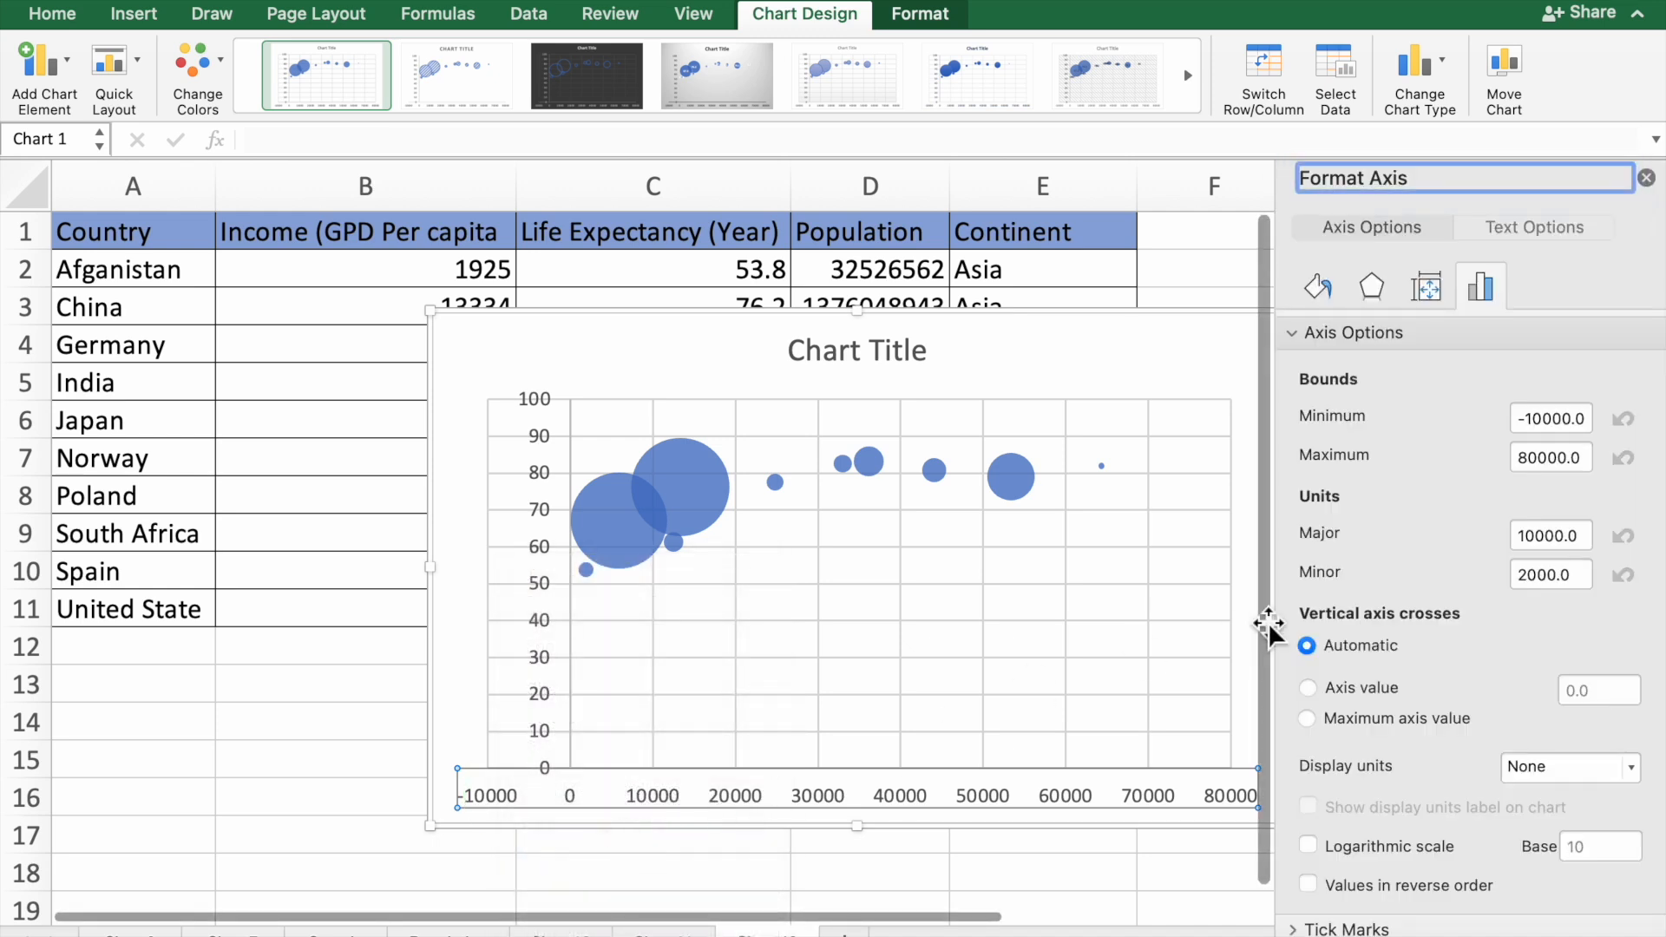
pyautogui.click(1580, 419)
pyautogui.press('BackSpace')
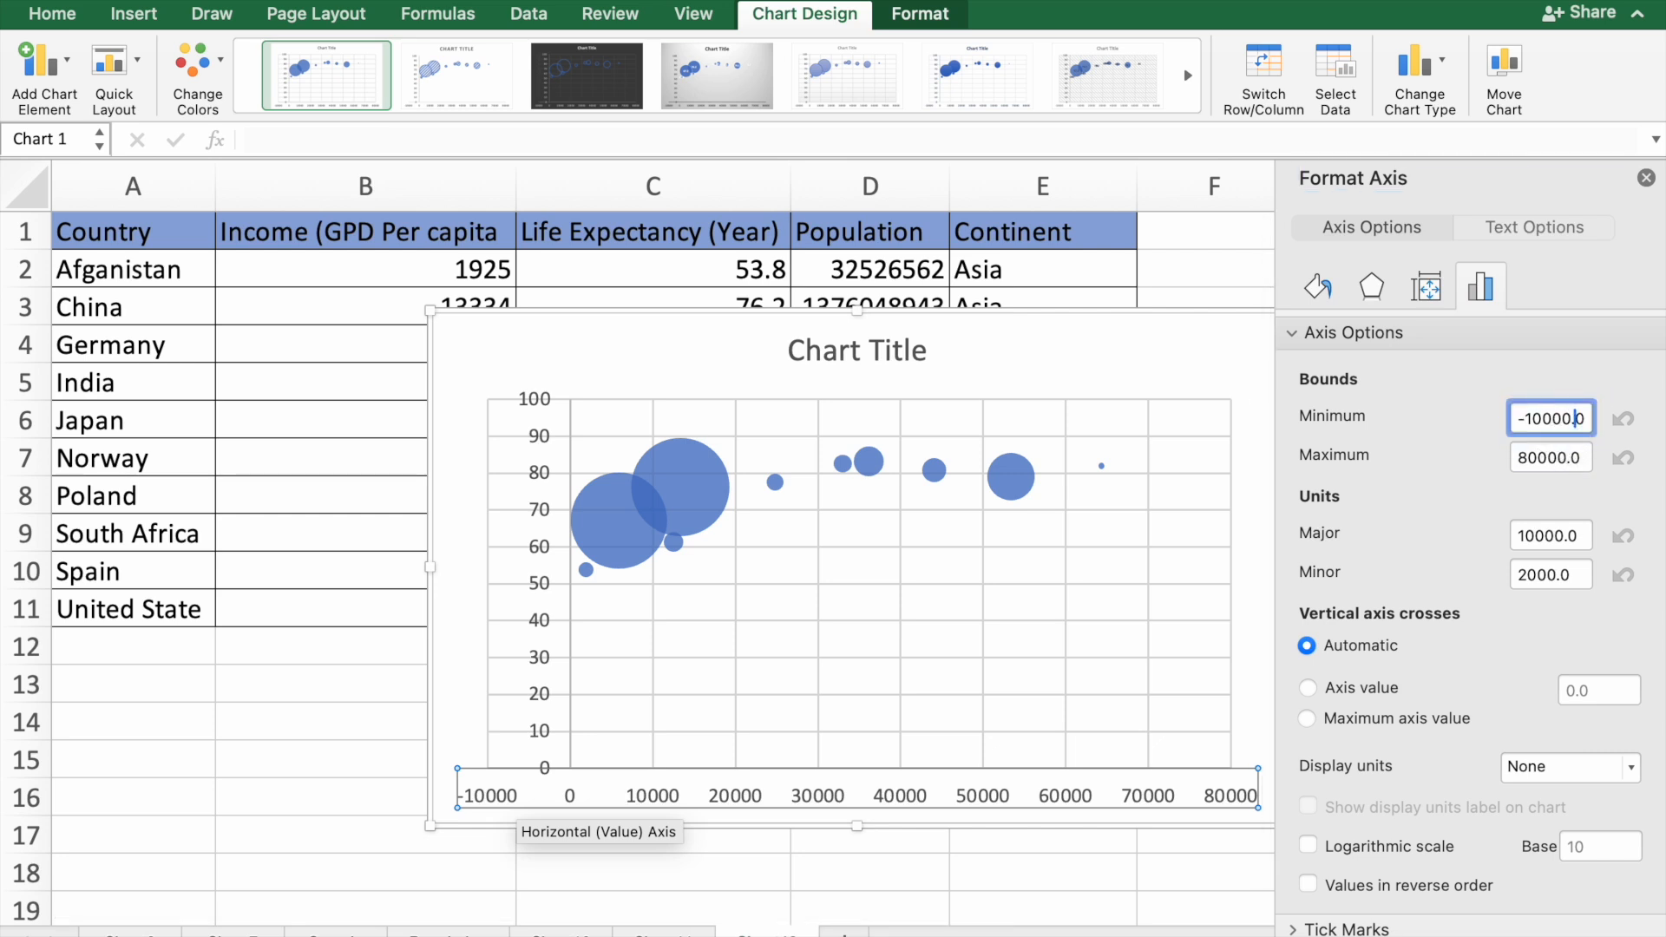
pyautogui.press('BackSpace')
pyautogui.press('BackSpace')
pyautogui.press('BackSpace')
pyautogui.press('BackSpace')
pyautogui.press('BackSpace')
pyautogui.press('BackSpace')
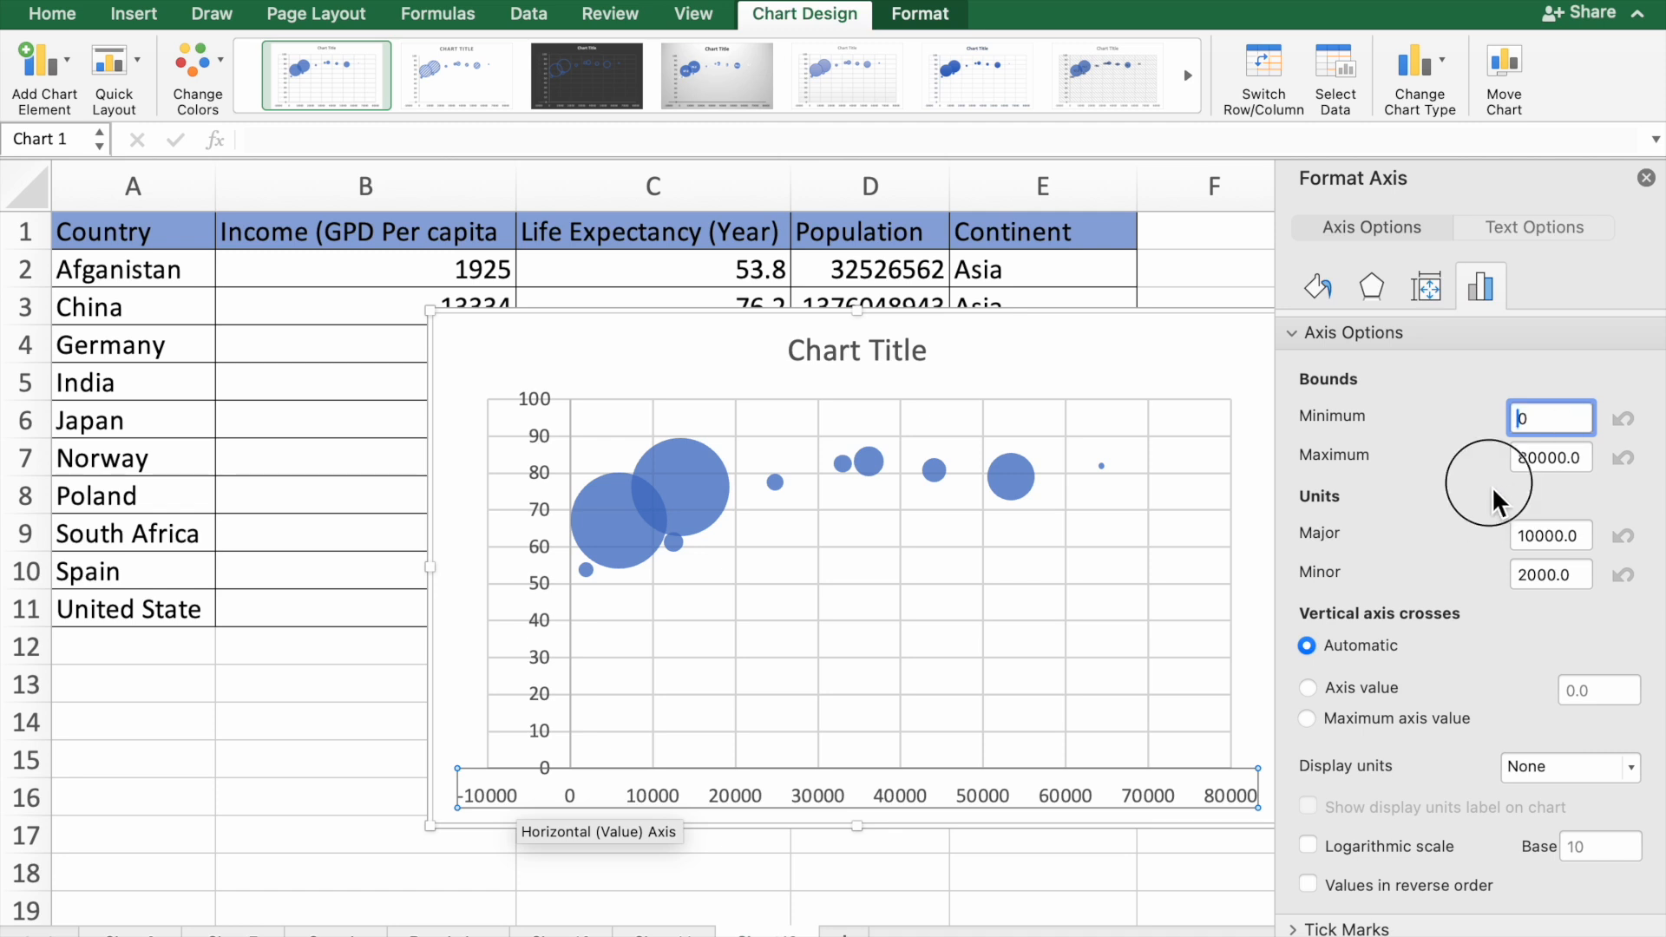
# Set the maximum bound of the horizontal axis to 70000 and close the axis formatting
pyautogui.moveTo(1581, 457); pyautogui.dragTo(1558, 473)
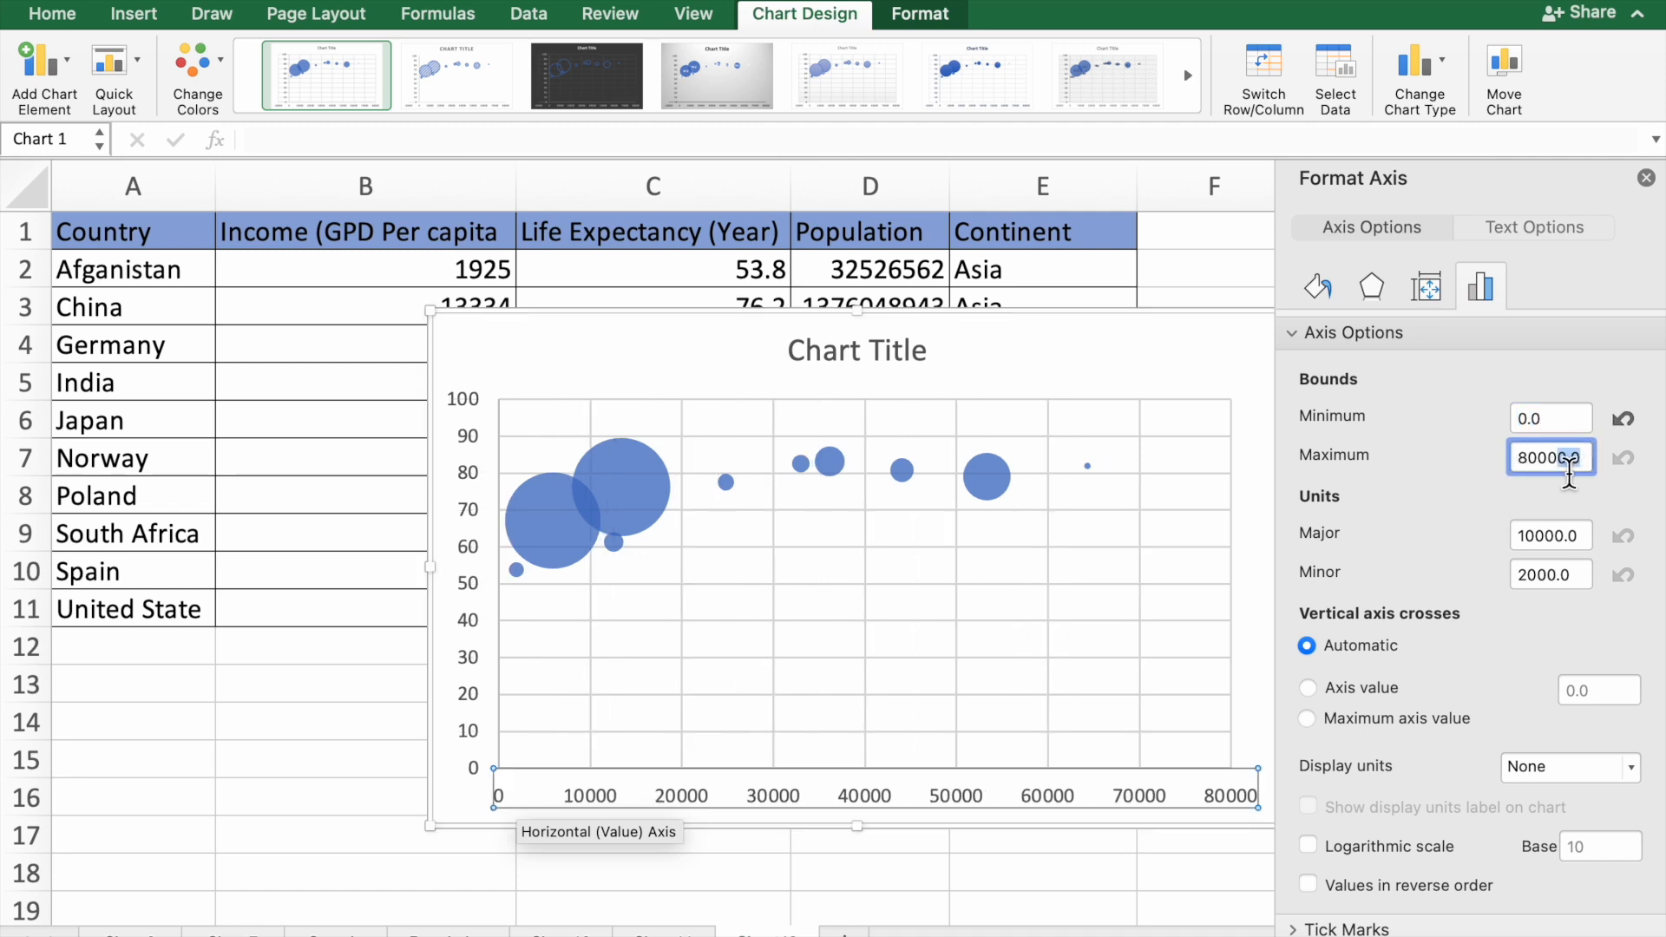
pyautogui.click(1539, 472)
pyautogui.press('Left')
pyautogui.press('BackSpace')
pyautogui.write('7')
pyautogui.click(1524, 536)
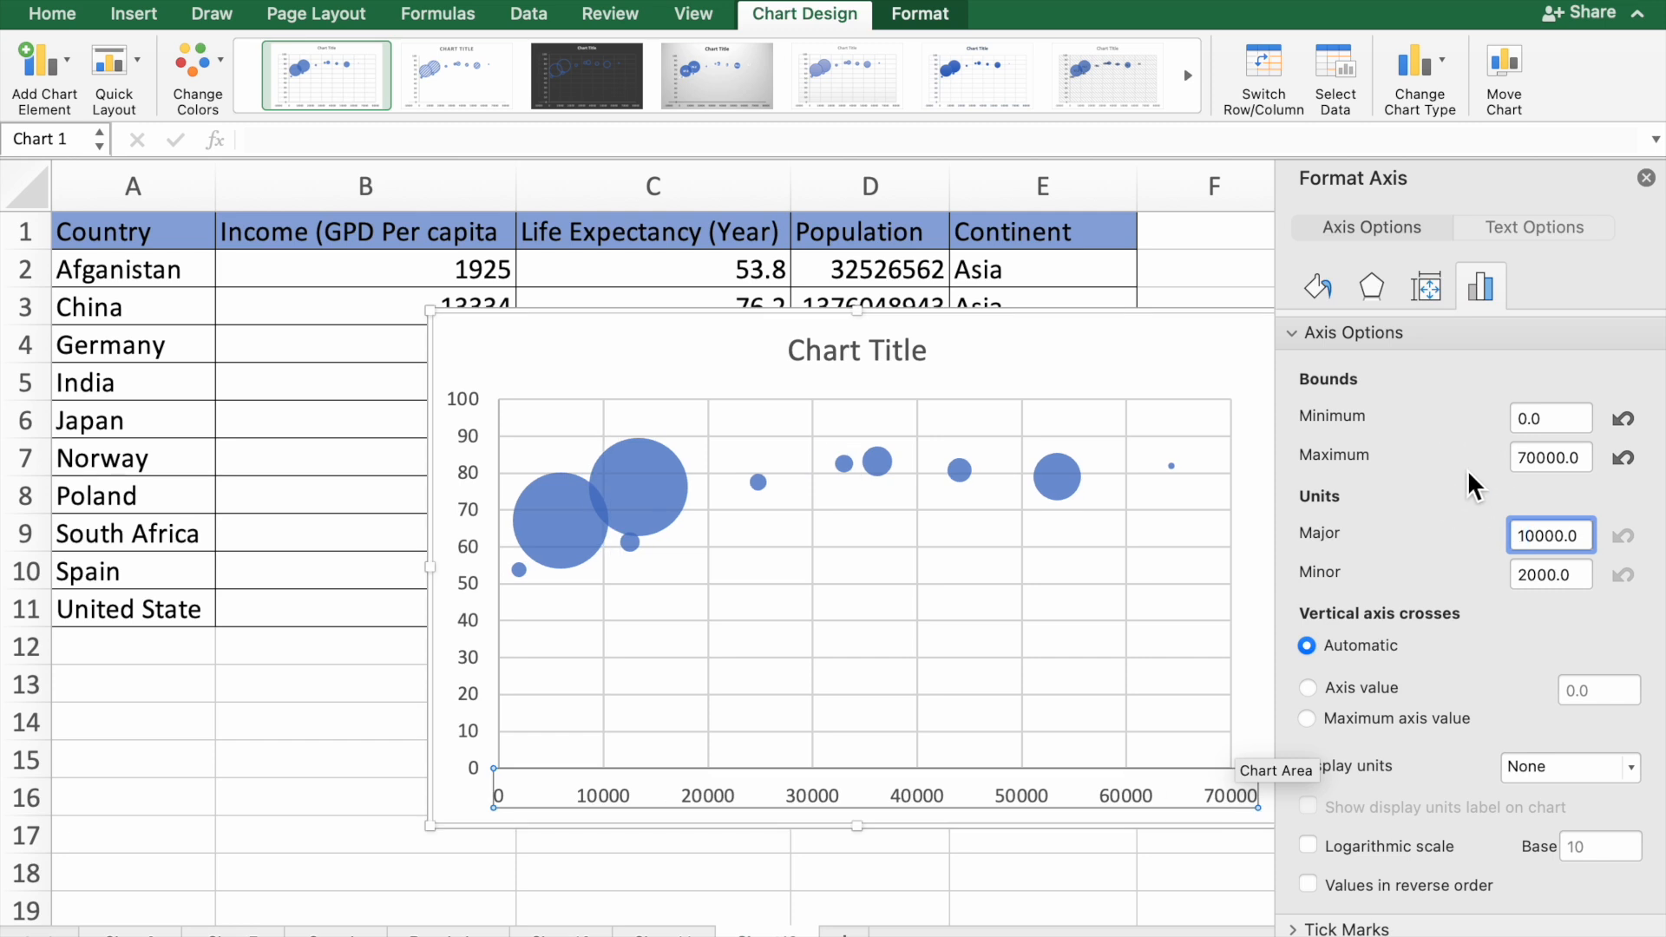
pyautogui.click(1647, 178)
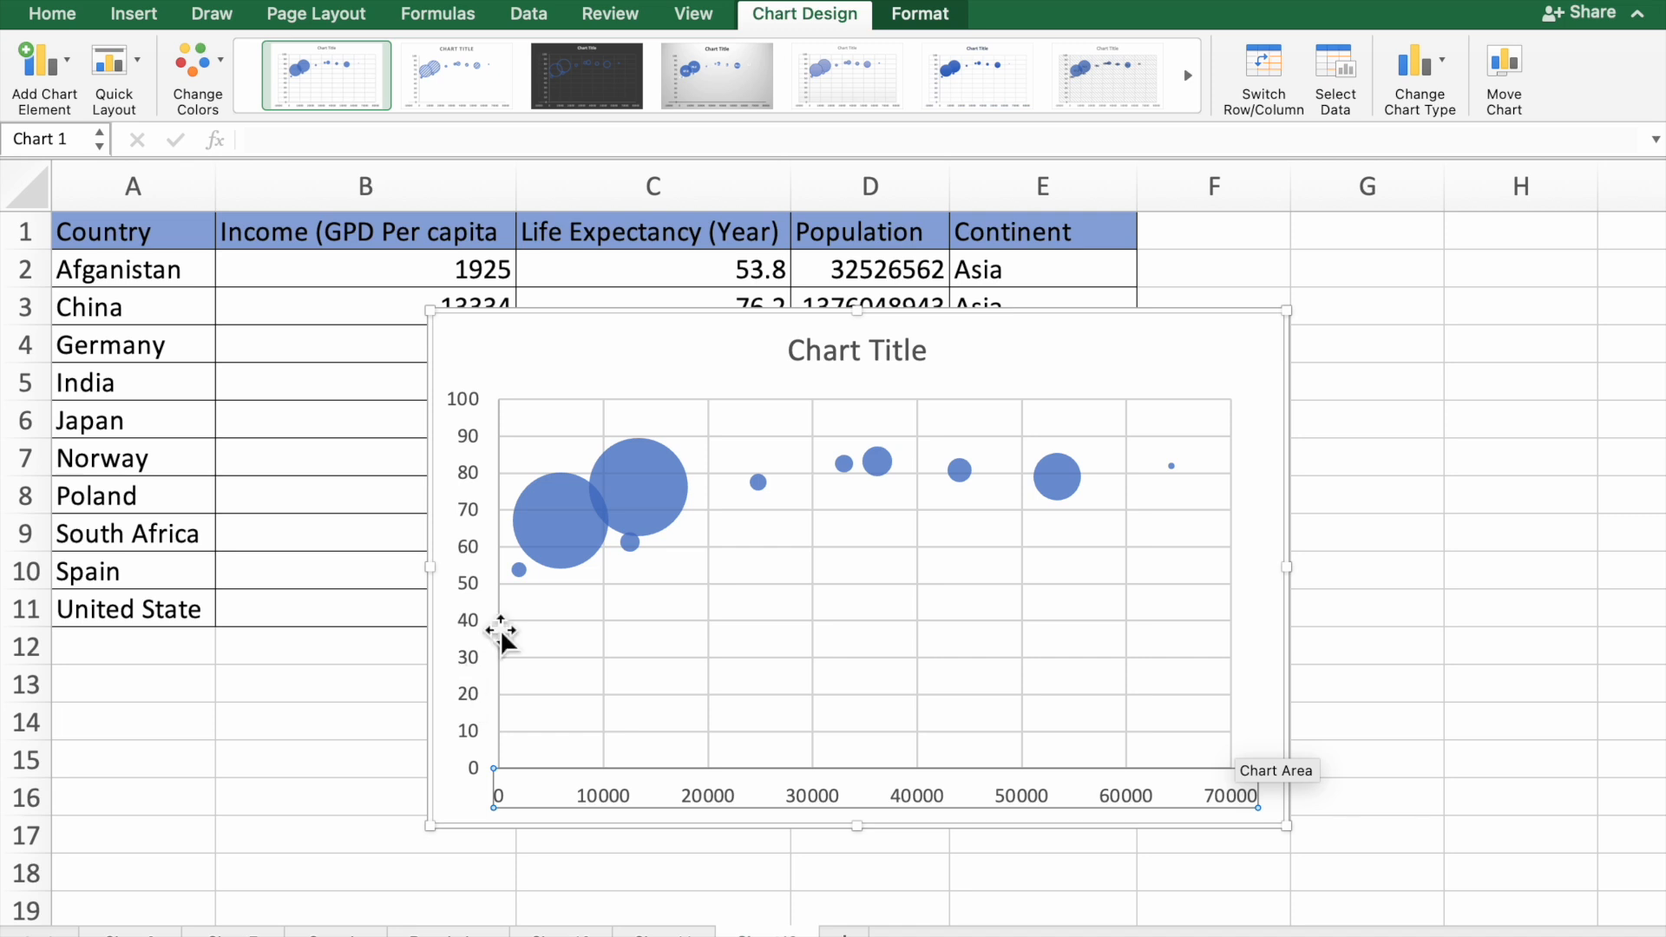
# Set the minimum bound of the chart's vertical axis to 50 and close the axis formatting
pyautogui.click(541, 609)
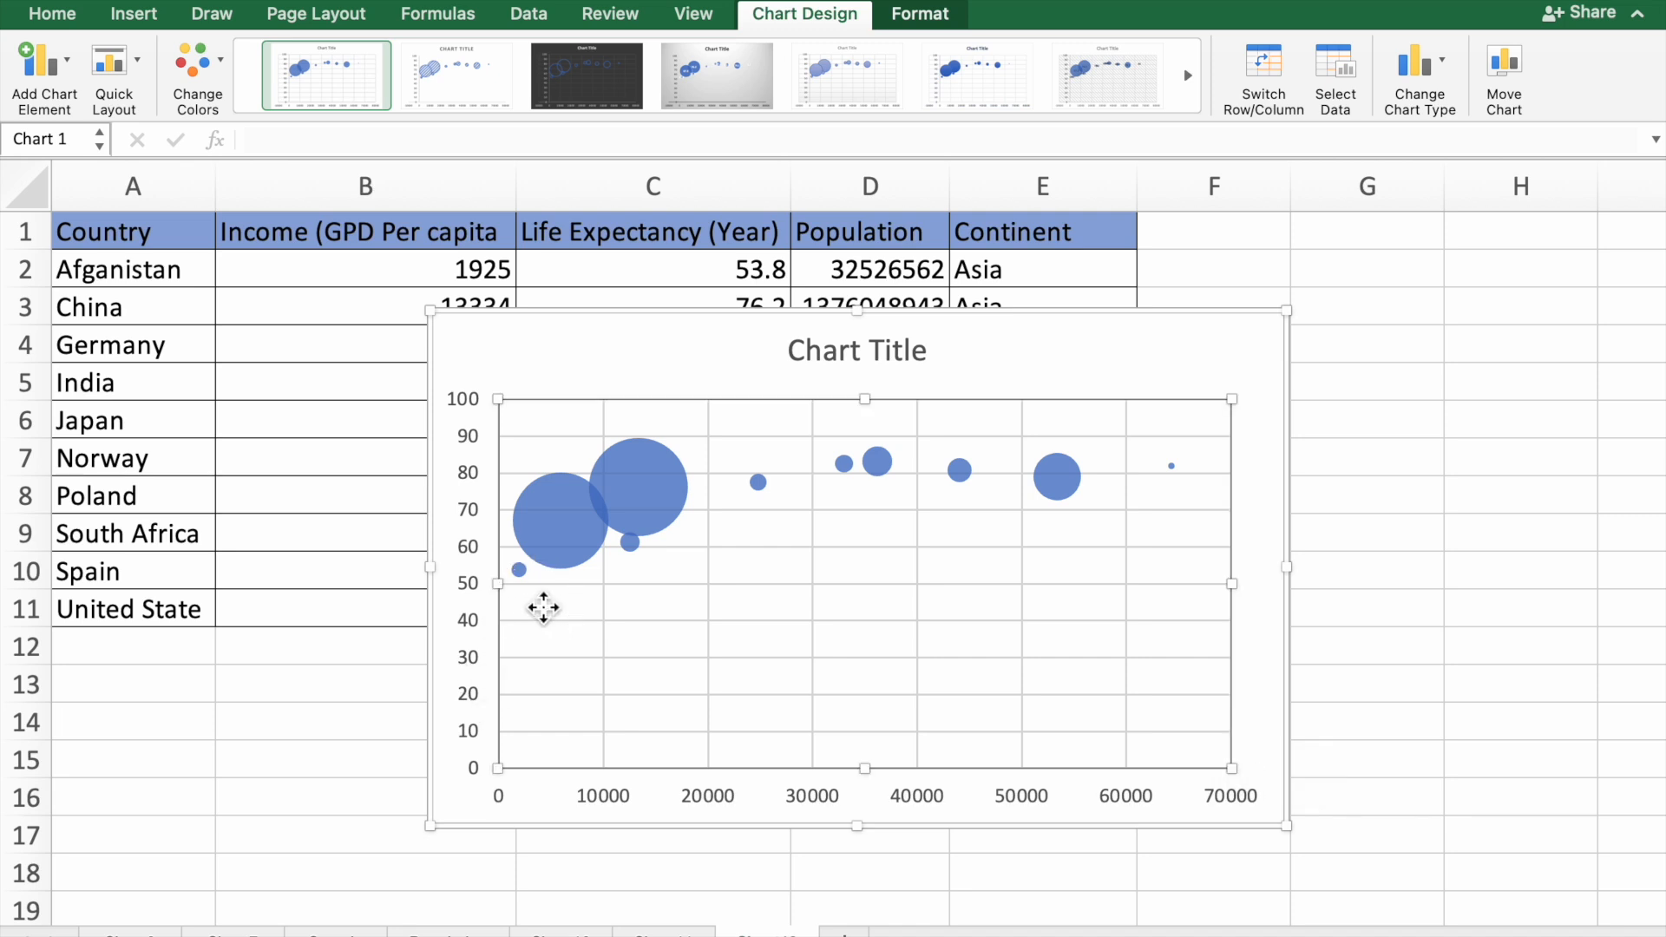
pyautogui.click(469, 579)
pyautogui.rightClick(468, 579)
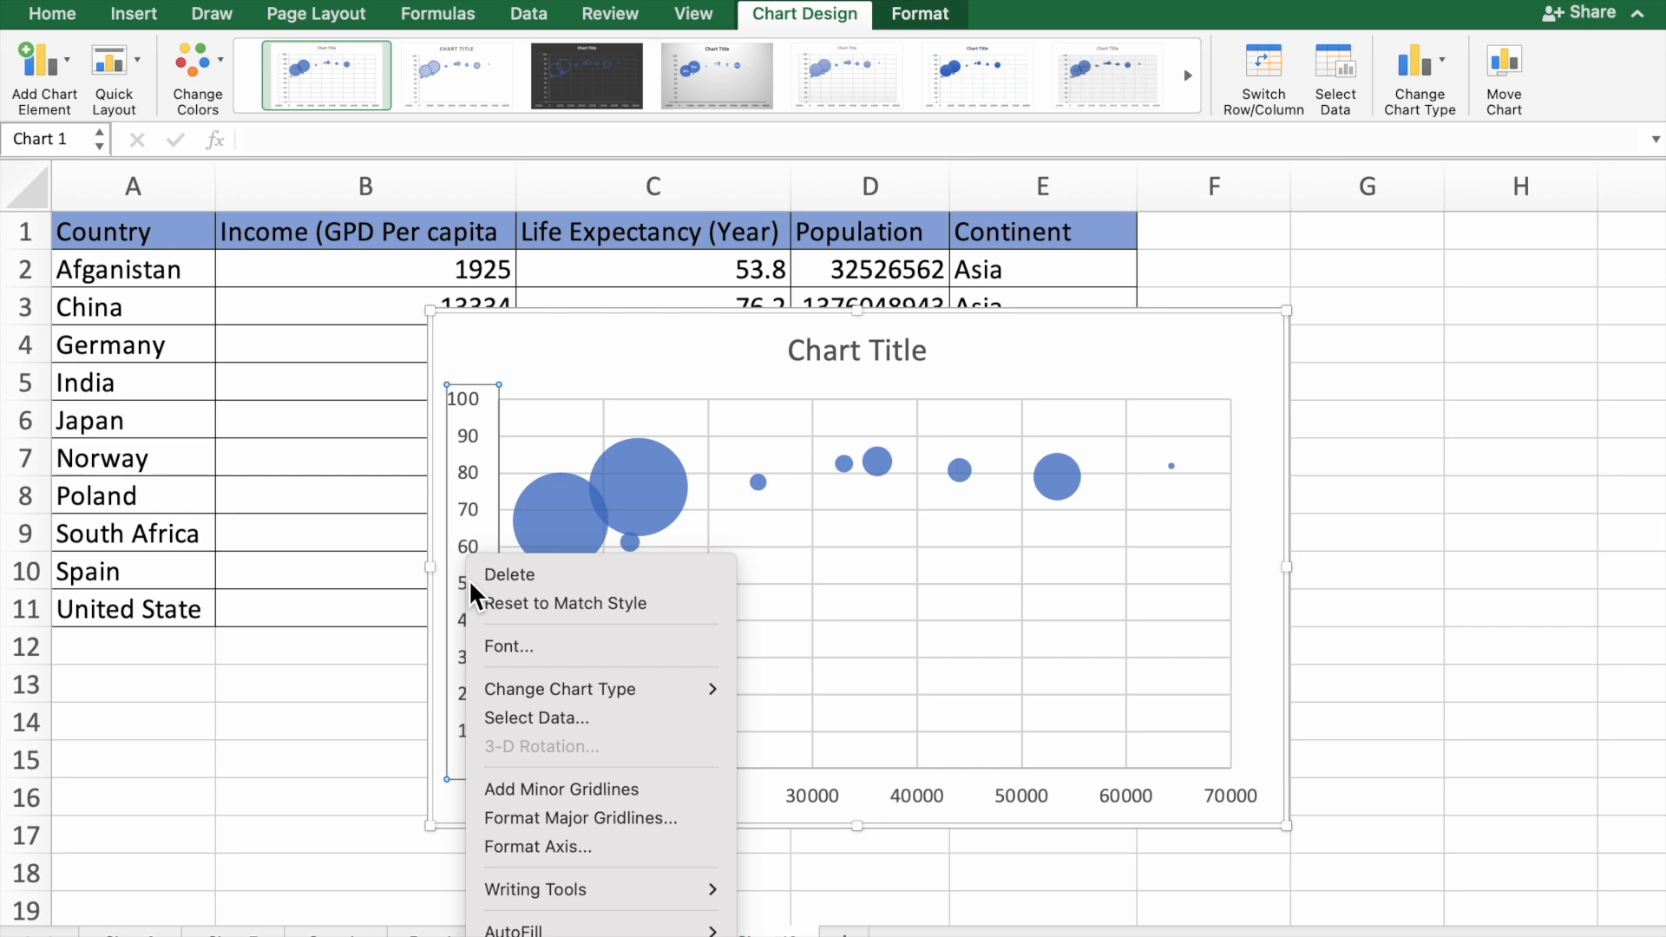
pyautogui.moveTo(558, 870)
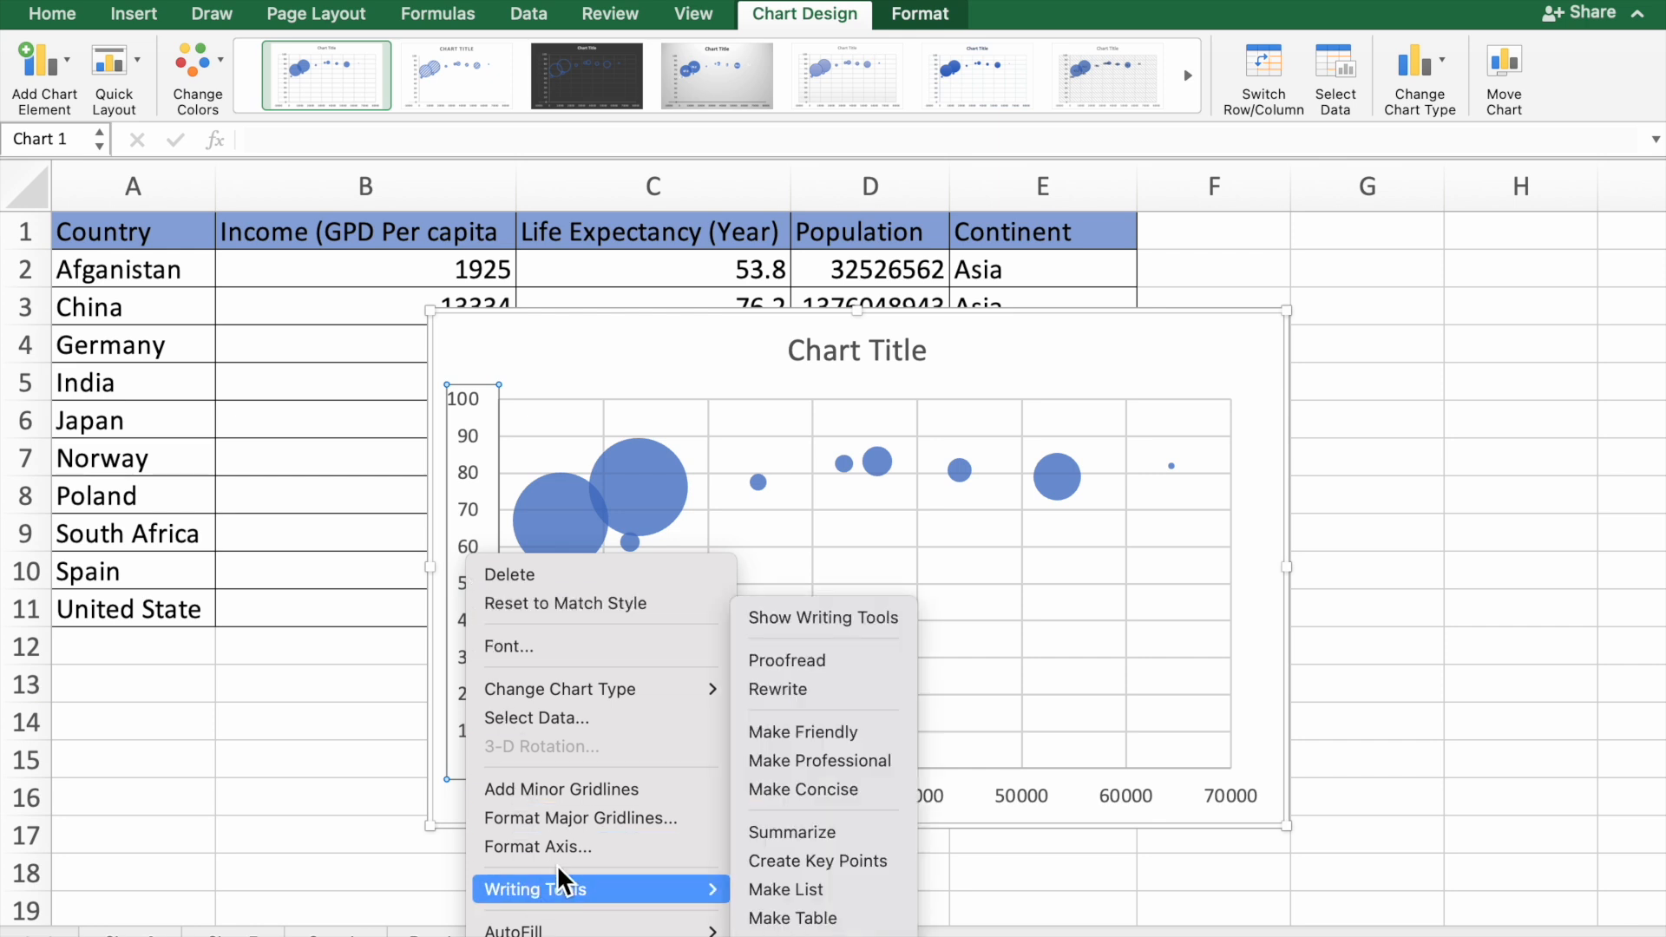
pyautogui.click(596, 846)
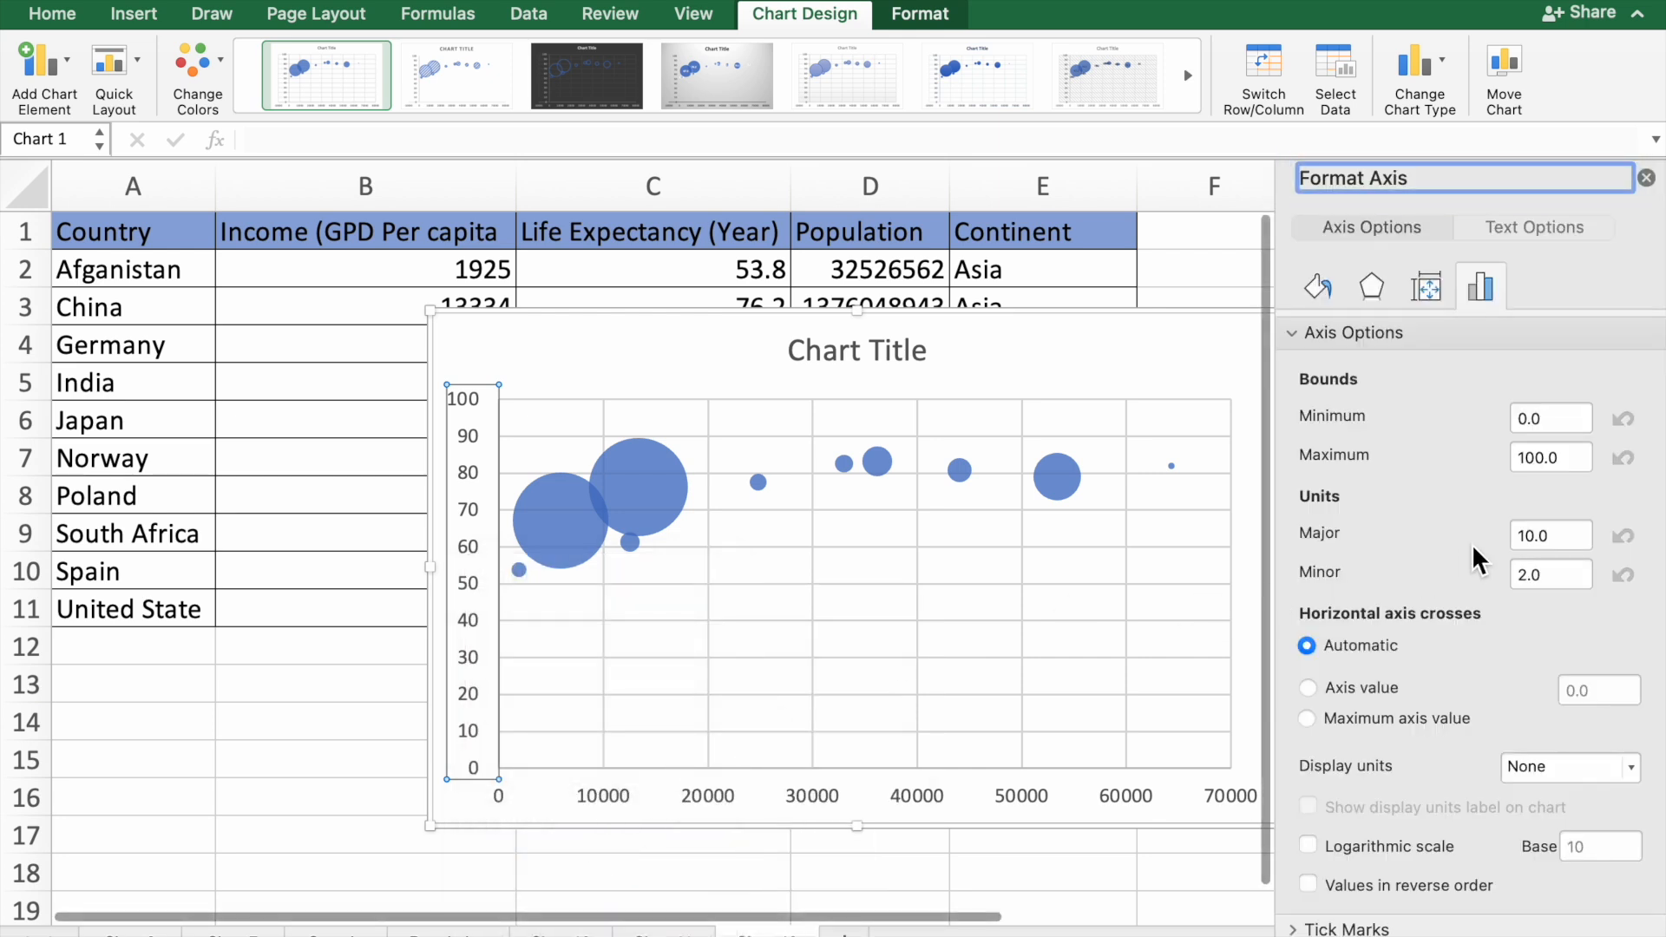
pyautogui.click(1559, 417)
pyautogui.press('BackSpace')
pyautogui.press('BackSpace')
pyautogui.press('BackSpace')
pyautogui.write('5')
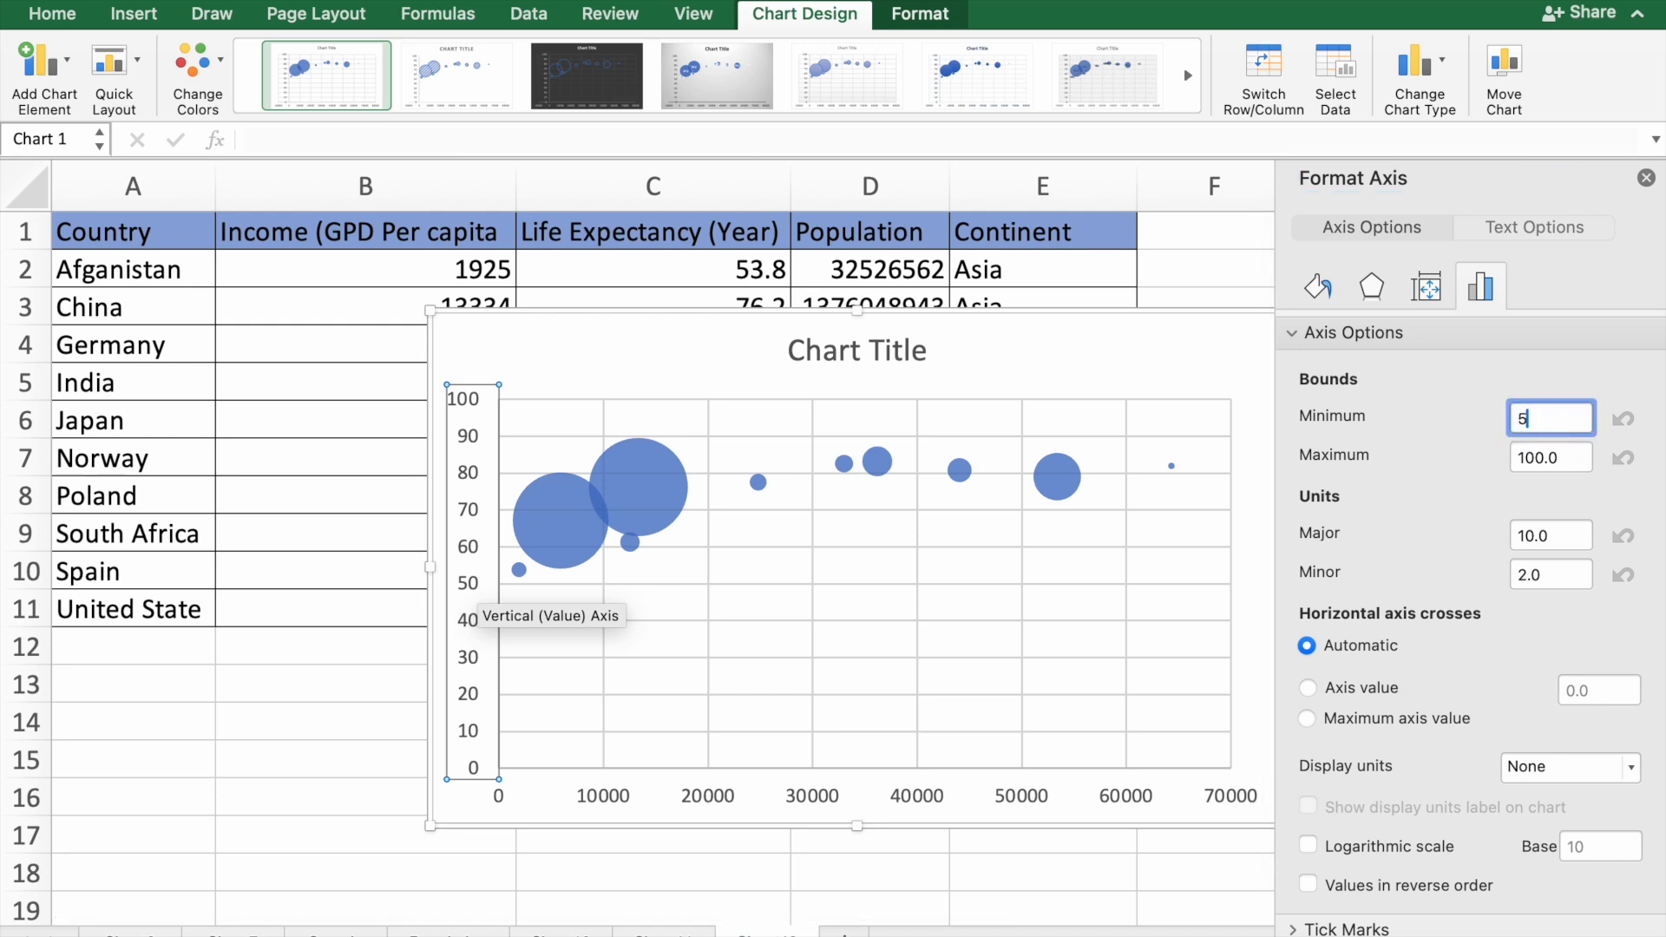
pyautogui.write('0')
pyautogui.click(1561, 460)
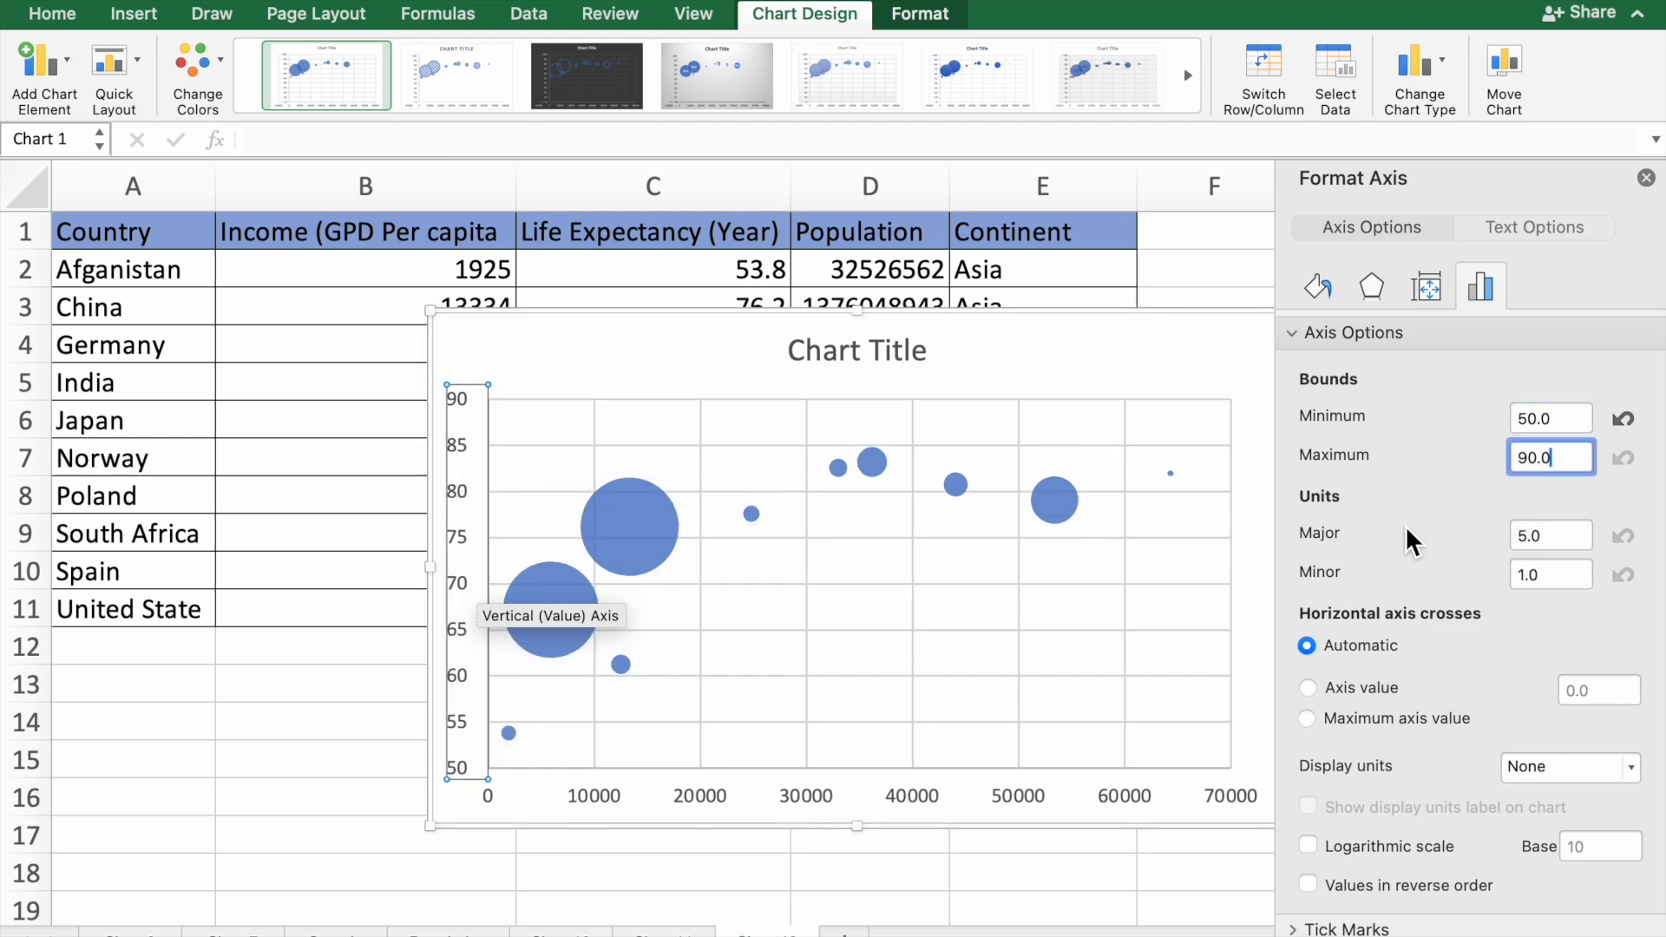
pyautogui.click(1646, 178)
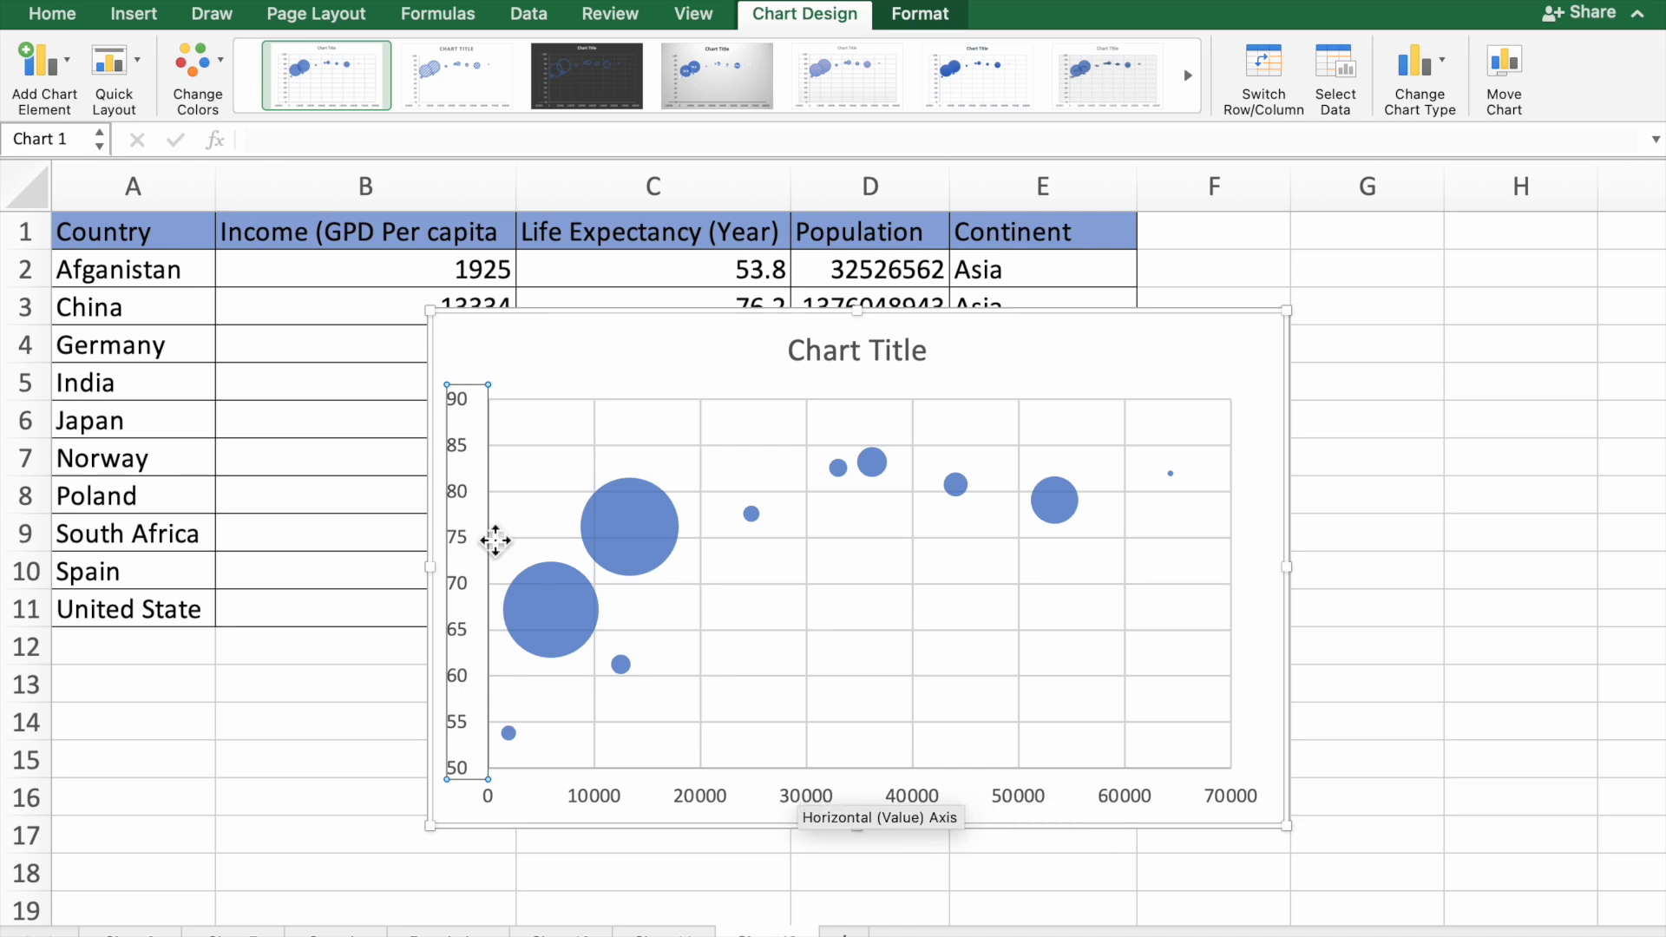
# Add a primary horizontal axis title to the bubble chart
pyautogui.click(732, 569)
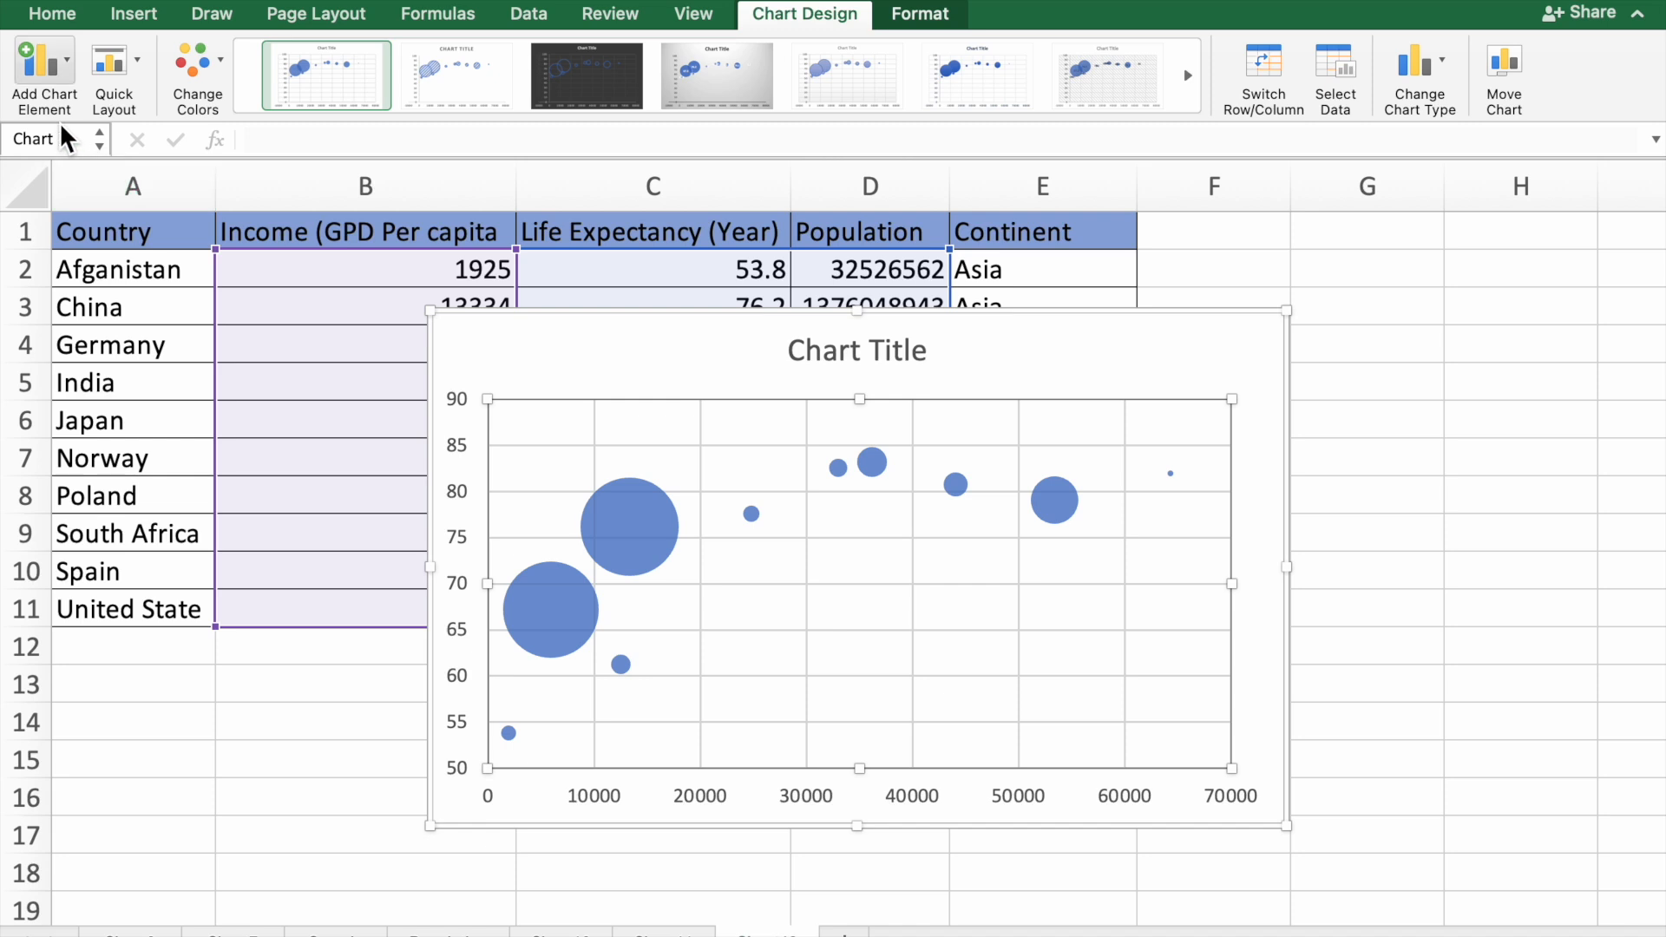
pyautogui.click(69, 66)
pyautogui.moveTo(121, 145)
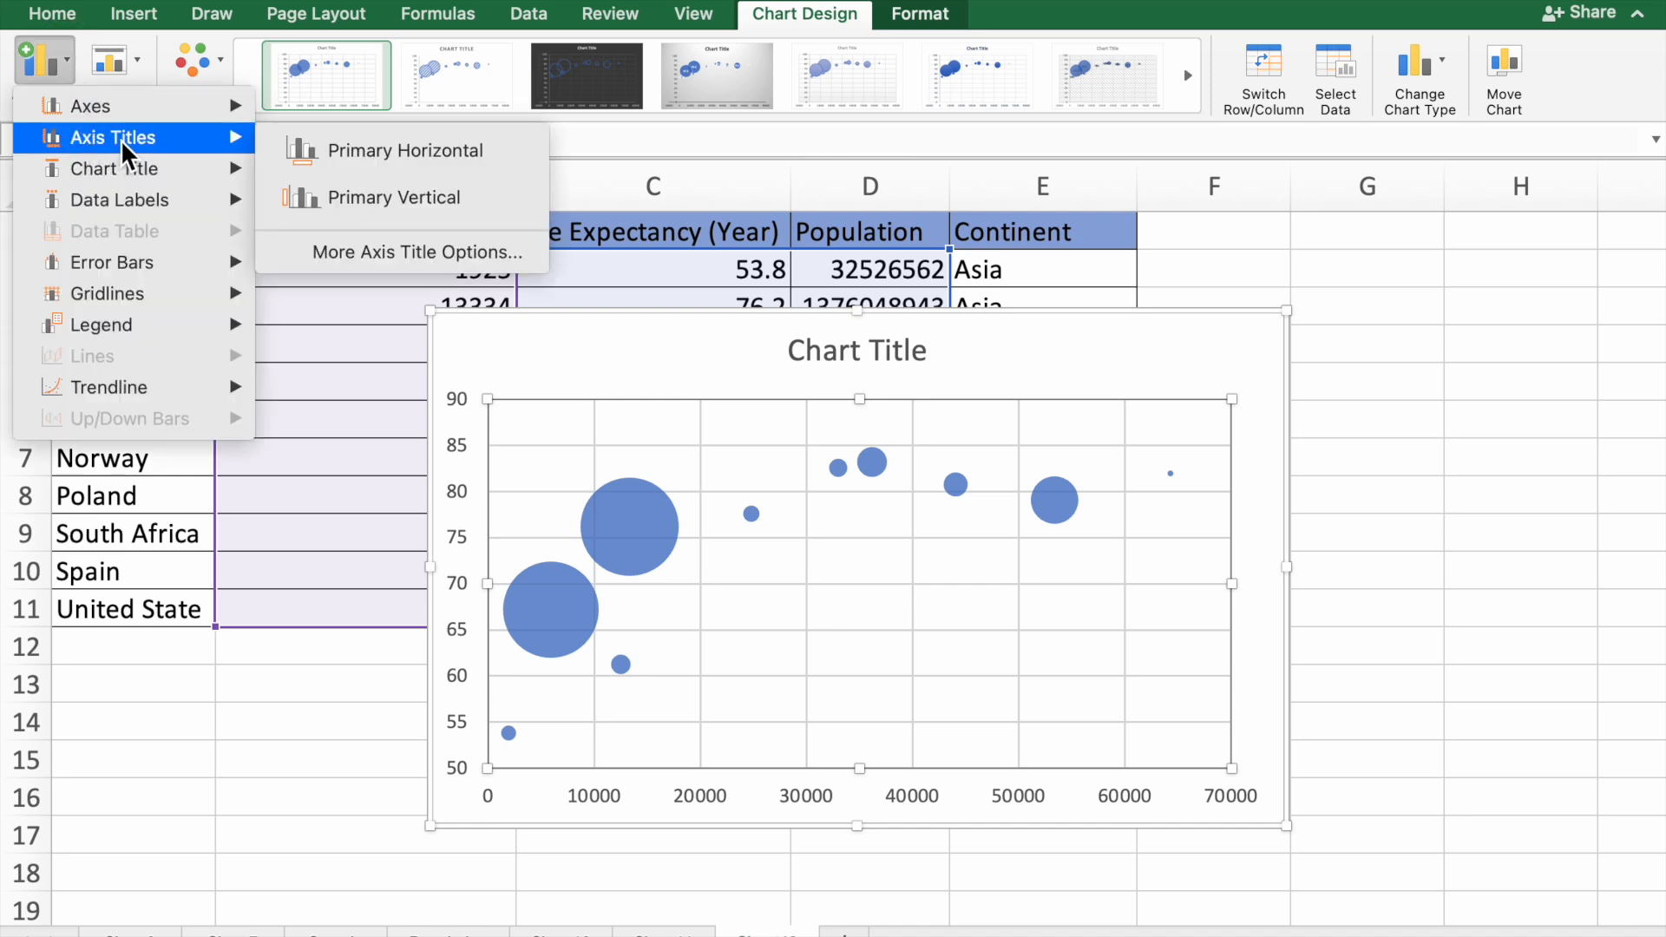
pyautogui.click(388, 153)
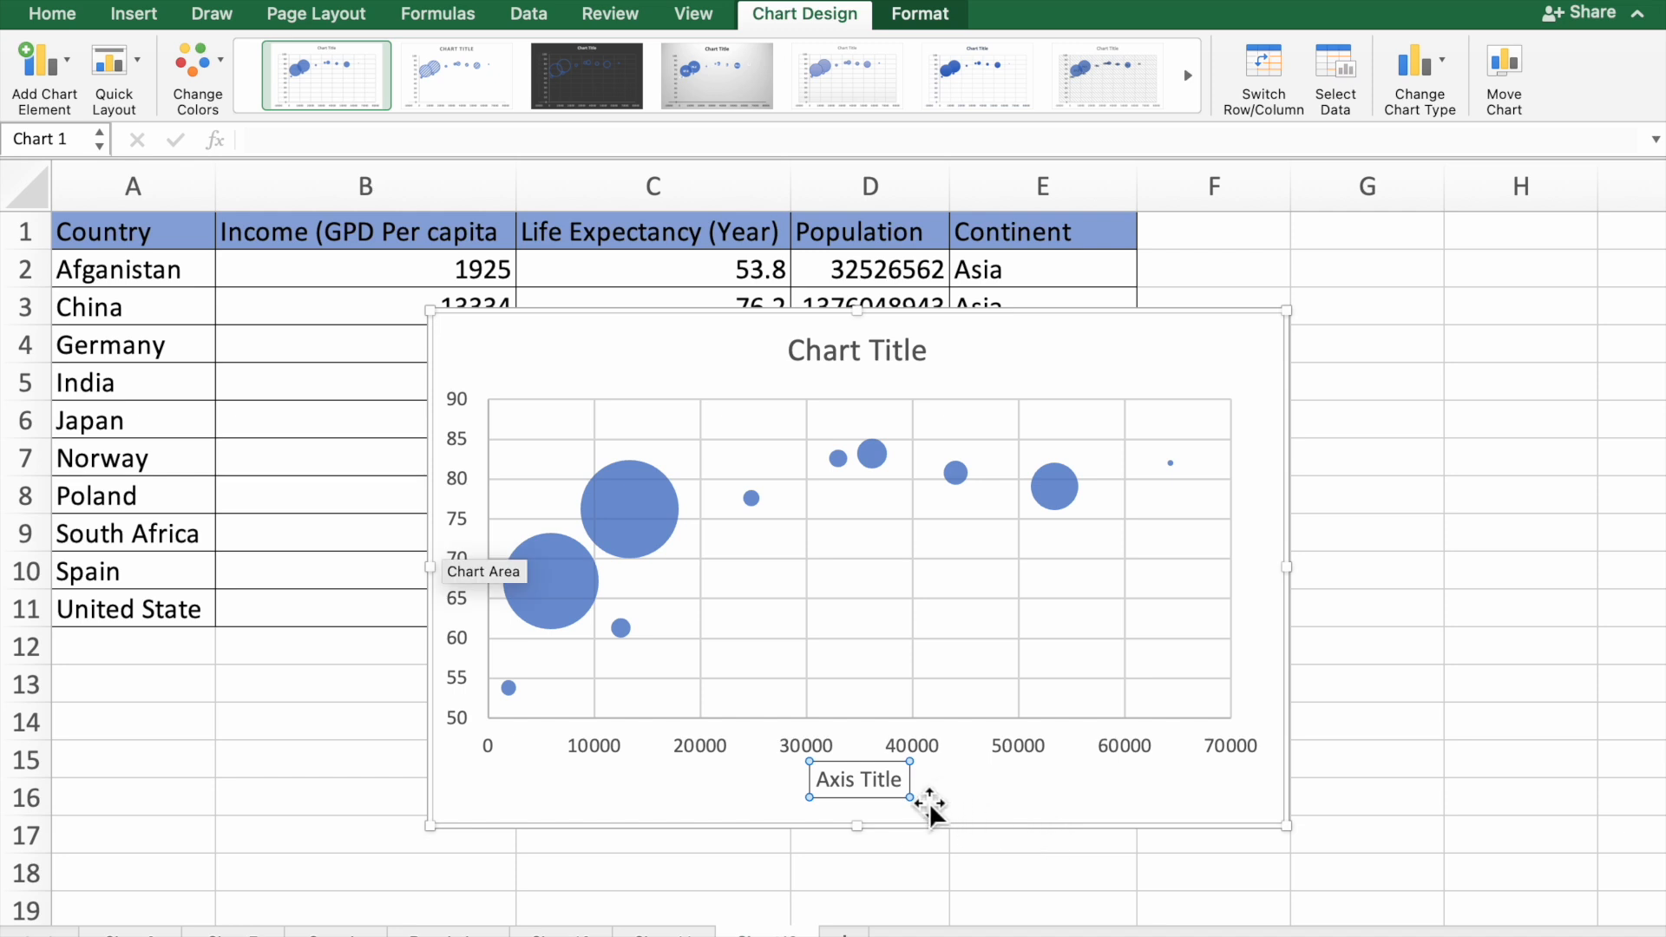
# Replace the horizontal axis title's placeholder text with "GDP Per Capita"
pyautogui.click(903, 783)
pyautogui.press('BackSpace')
pyautogui.press('BackSpace')
pyautogui.press('BackSpace')
pyautogui.press('BackSpace')
pyautogui.press('BackSpace')
pyautogui.press('BackSpace')
pyautogui.press('BackSpace')
pyautogui.press('BackSpace')
pyautogui.press('BackSpace')
pyautogui.press('BackSpace')
pyautogui.write('GDP')
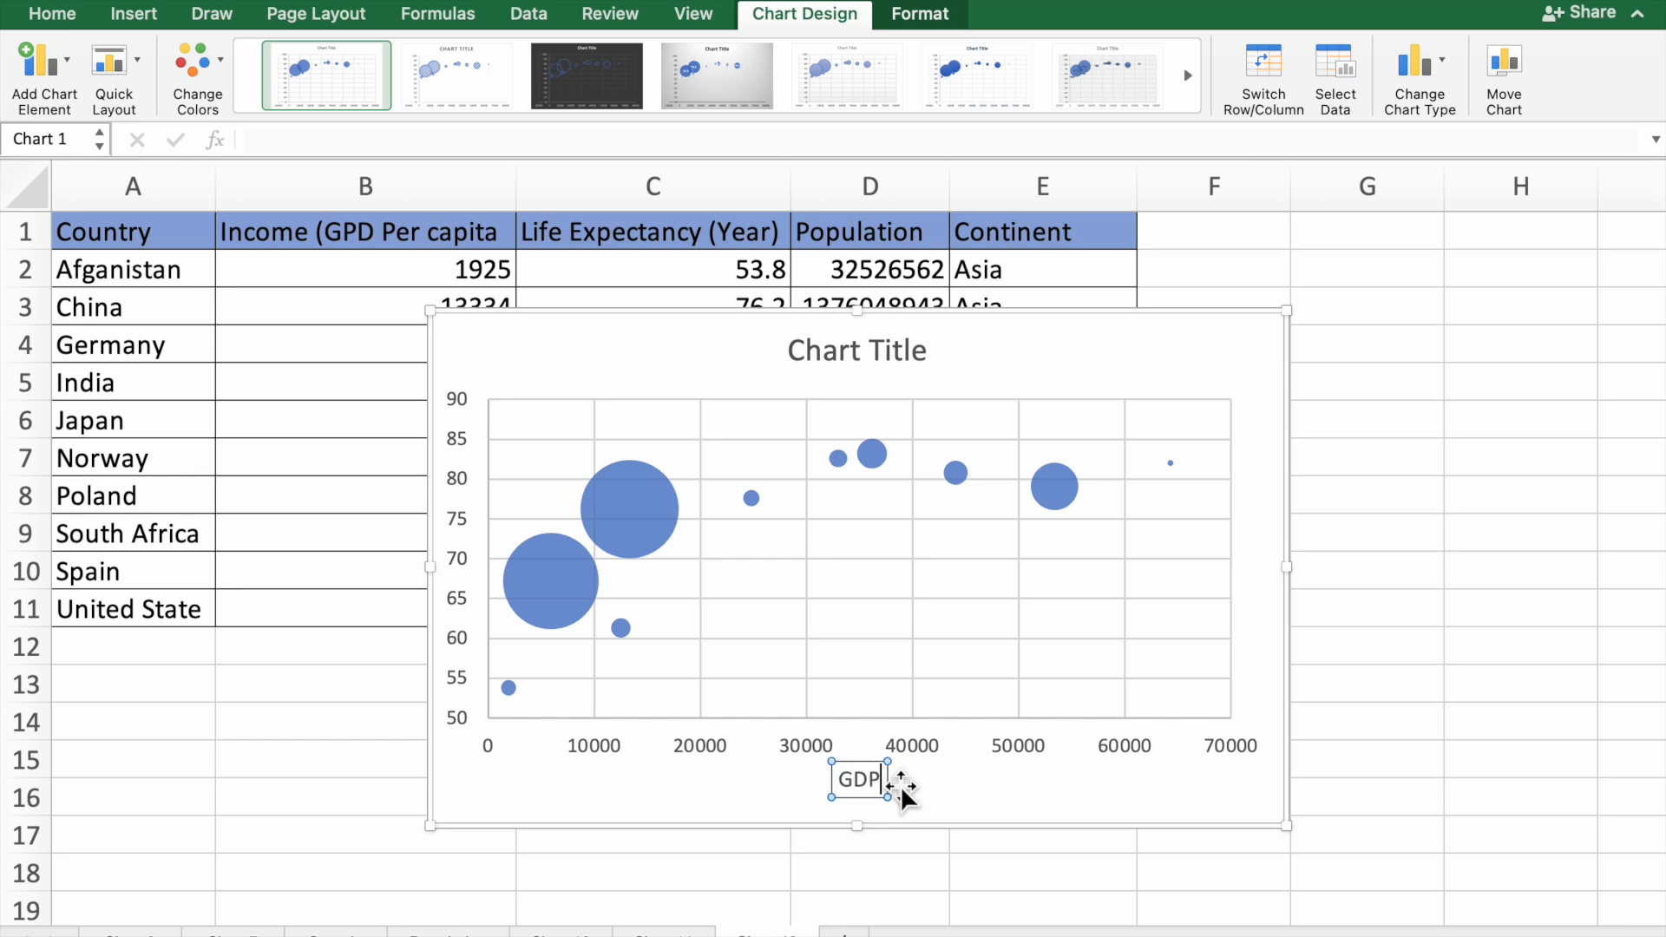
pyautogui.write('Per Capita')
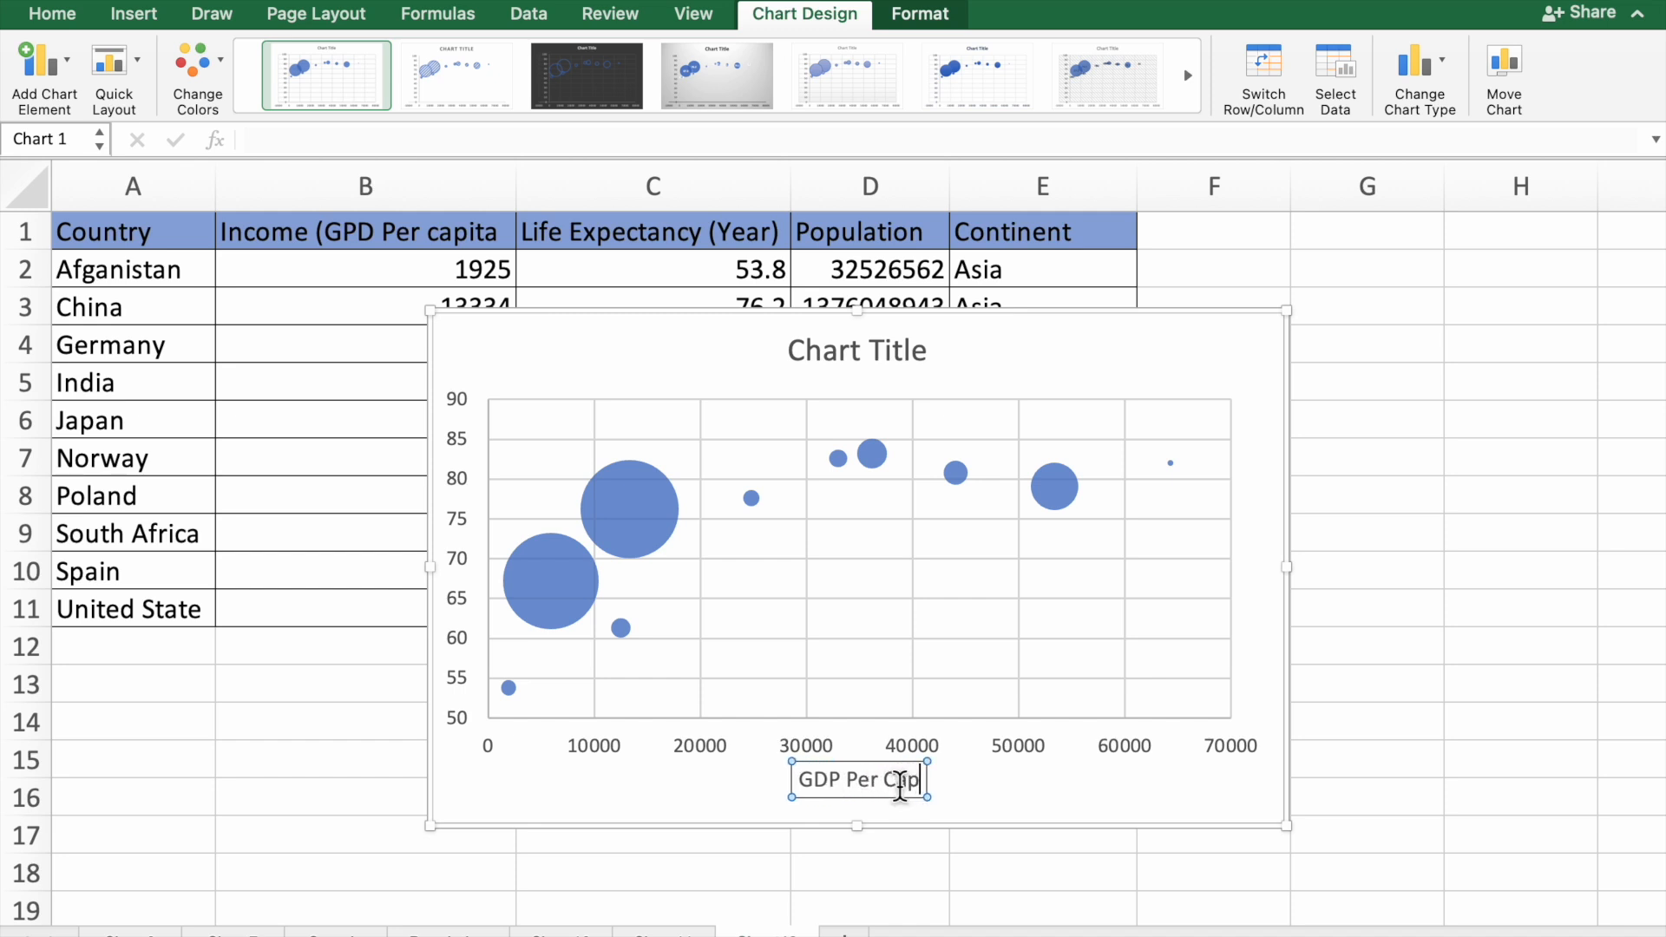
pyautogui.click(1118, 785)
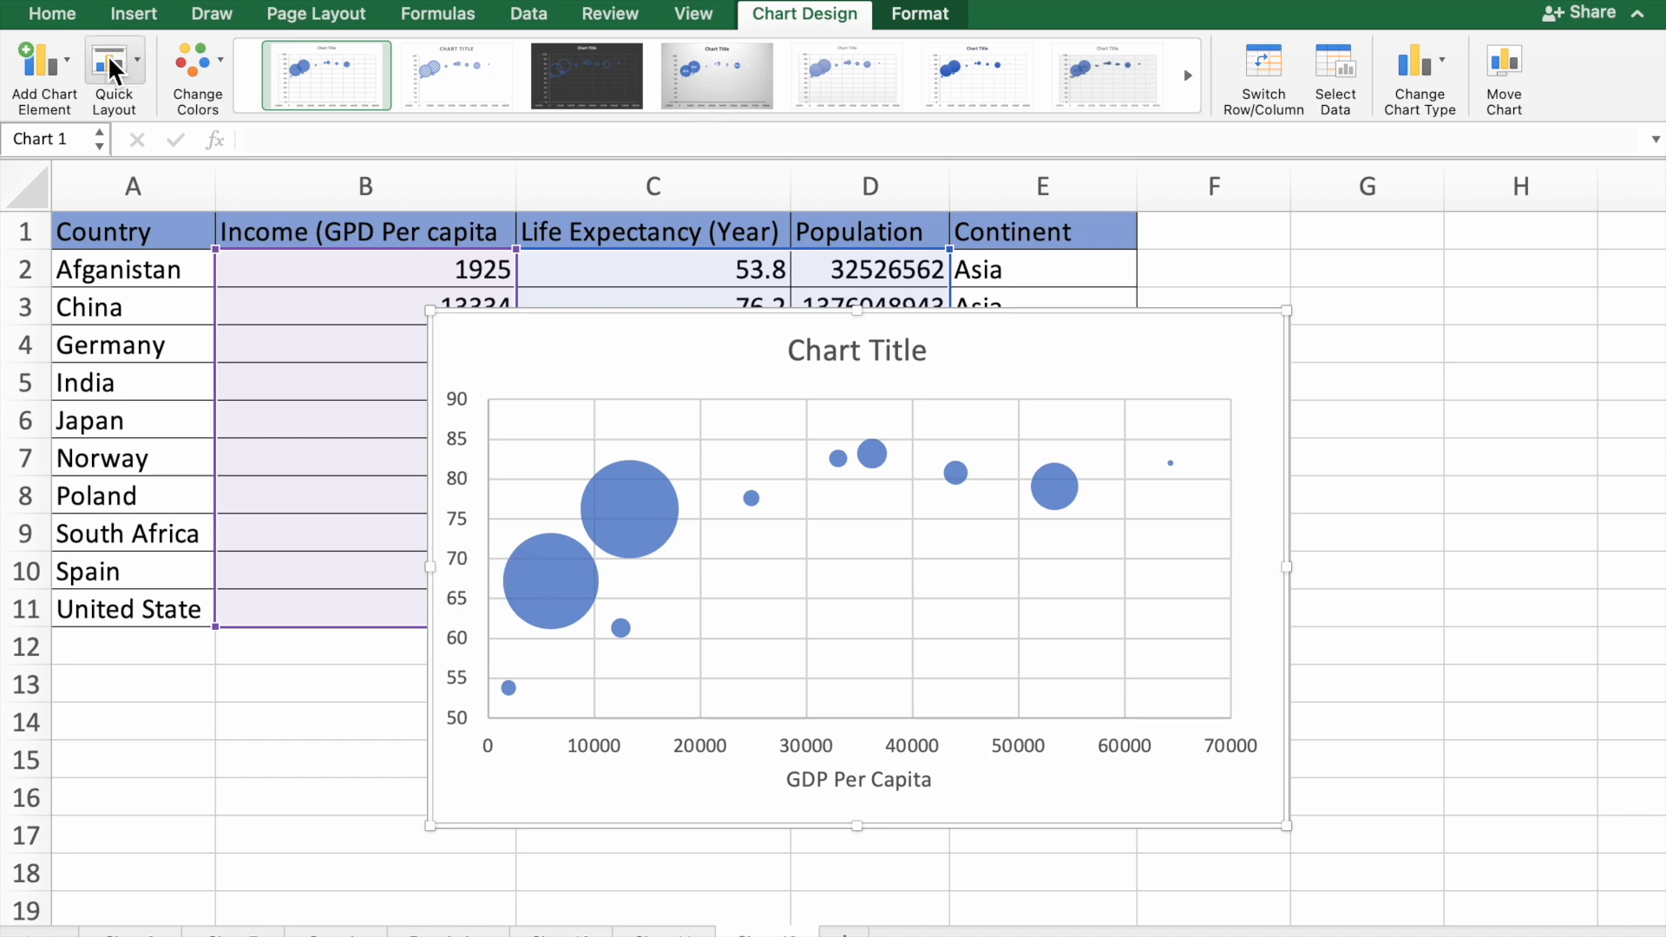
pyautogui.click(60, 66)
pyautogui.moveTo(97, 146)
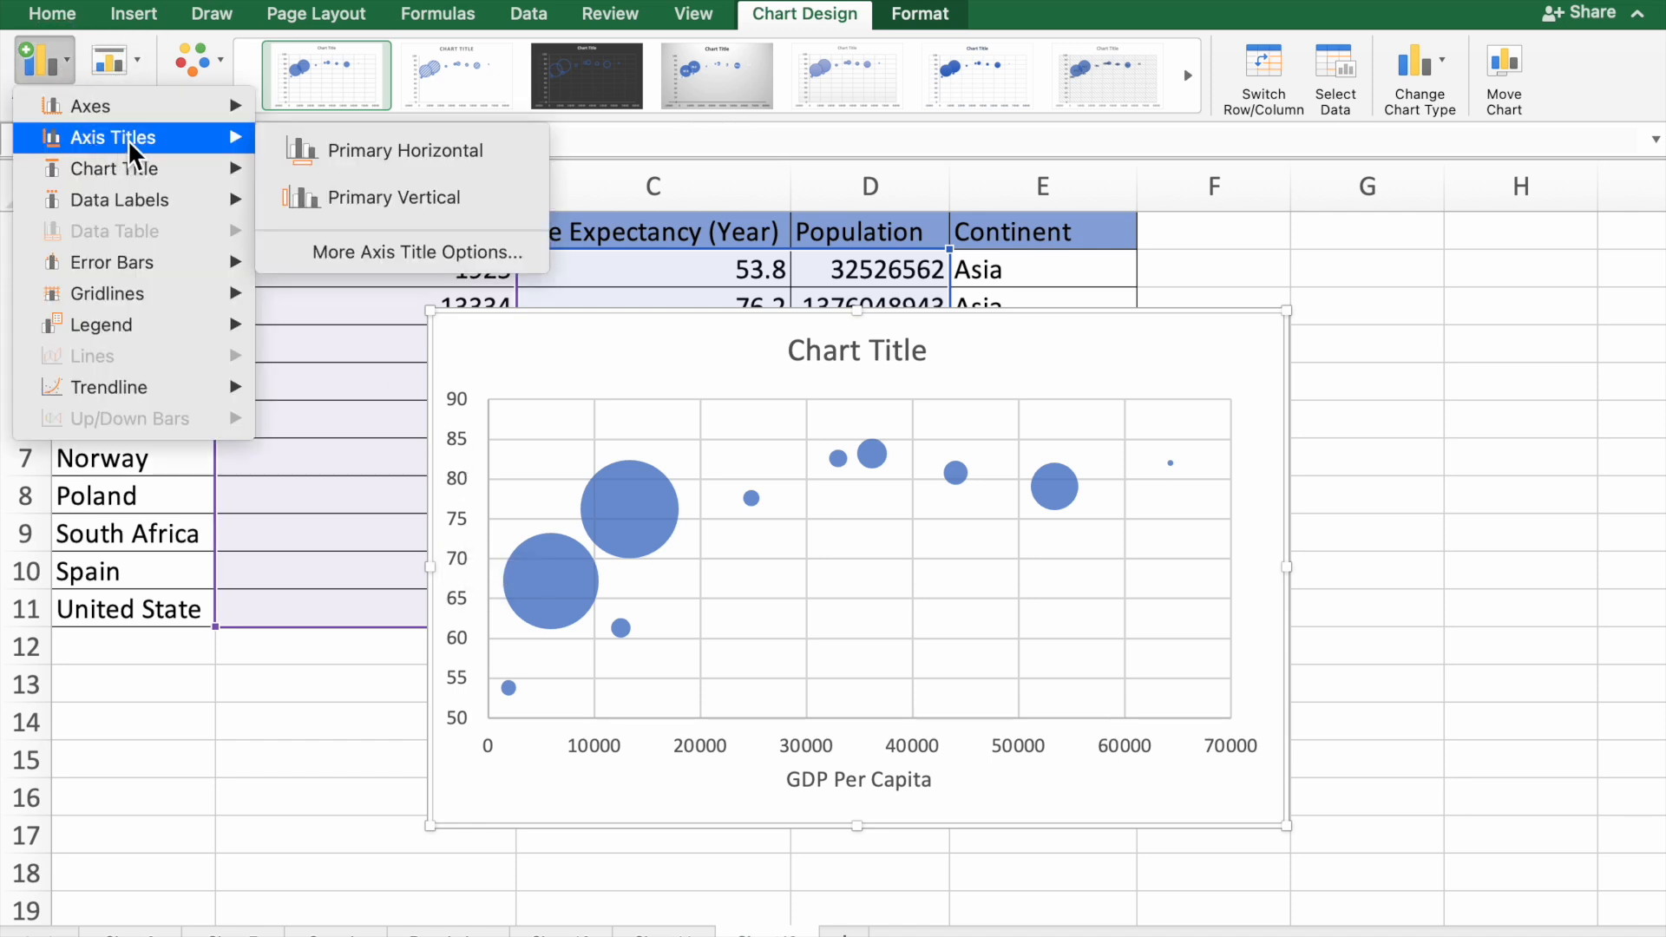
pyautogui.click(335, 200)
pyautogui.click(482, 560)
pyautogui.click(478, 619)
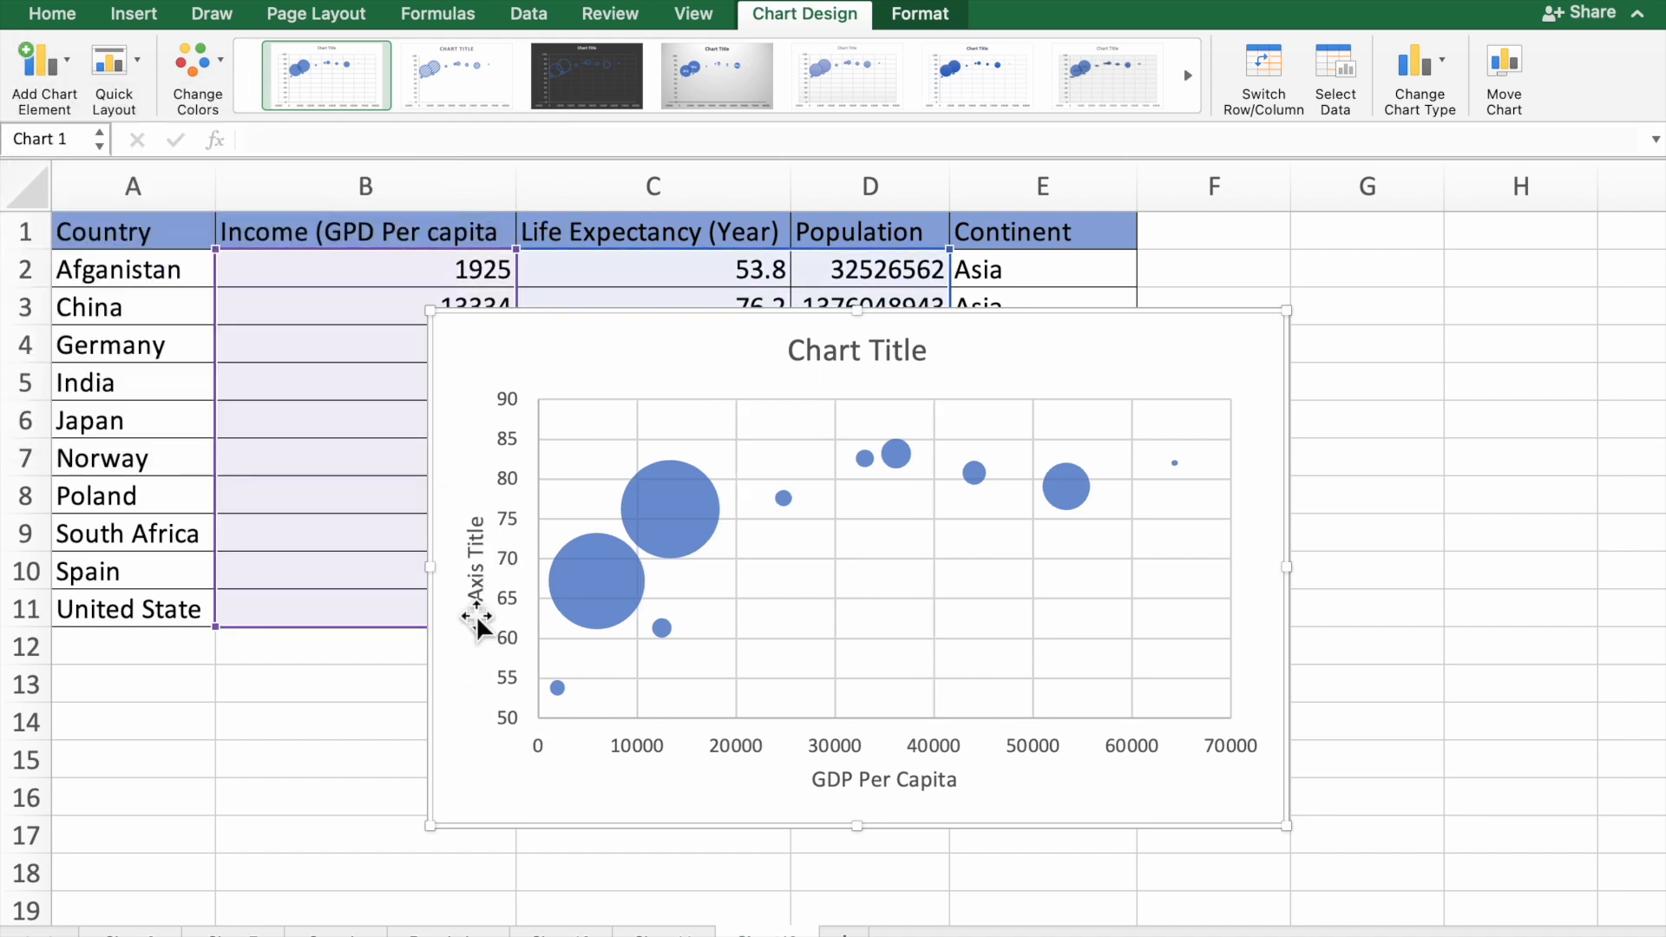
pyautogui.click(476, 554)
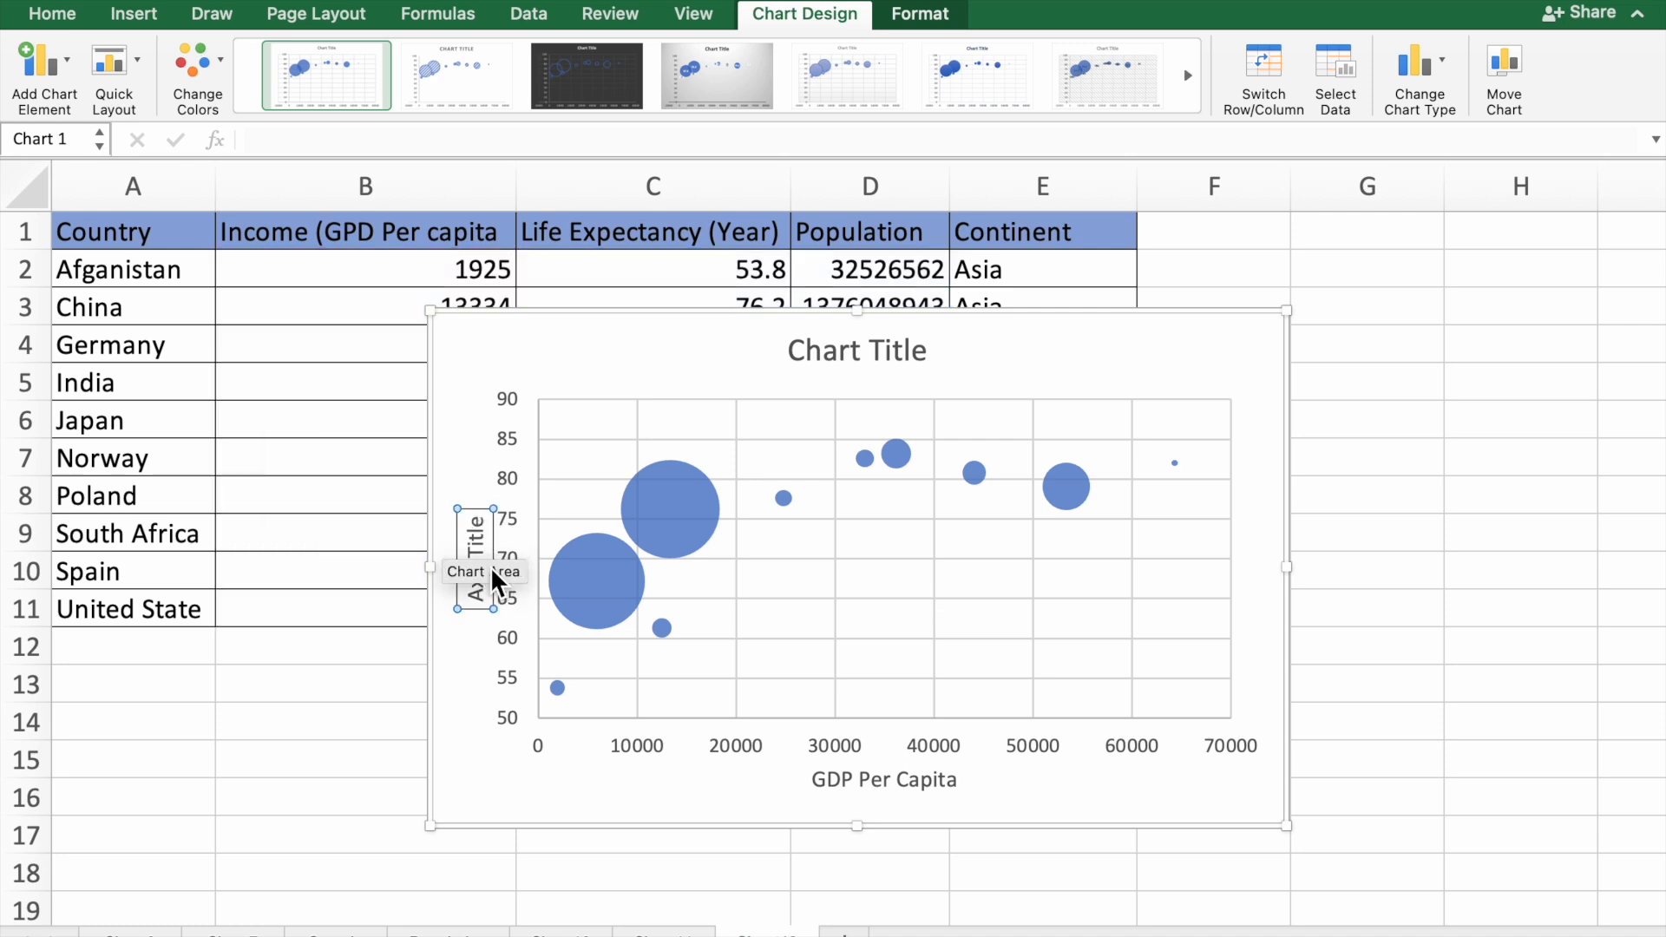
pyautogui.press('BackSpace')
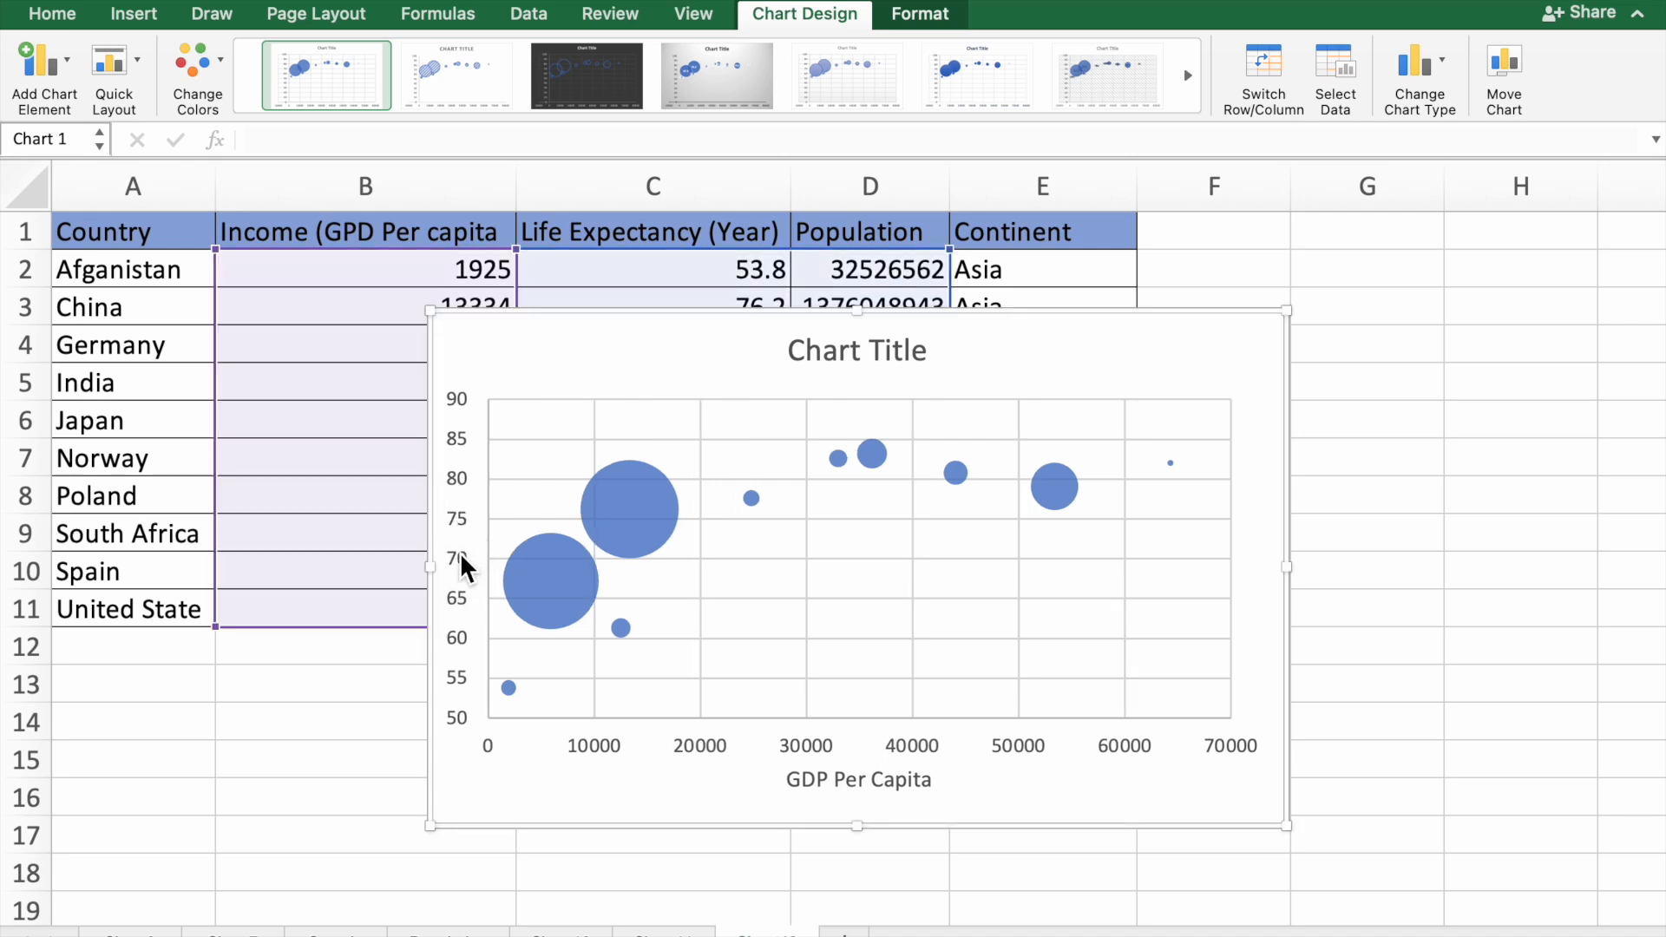
# Add a primary vertical axis title to the bubble chart
pyautogui.click(57, 64)
pyautogui.moveTo(149, 139)
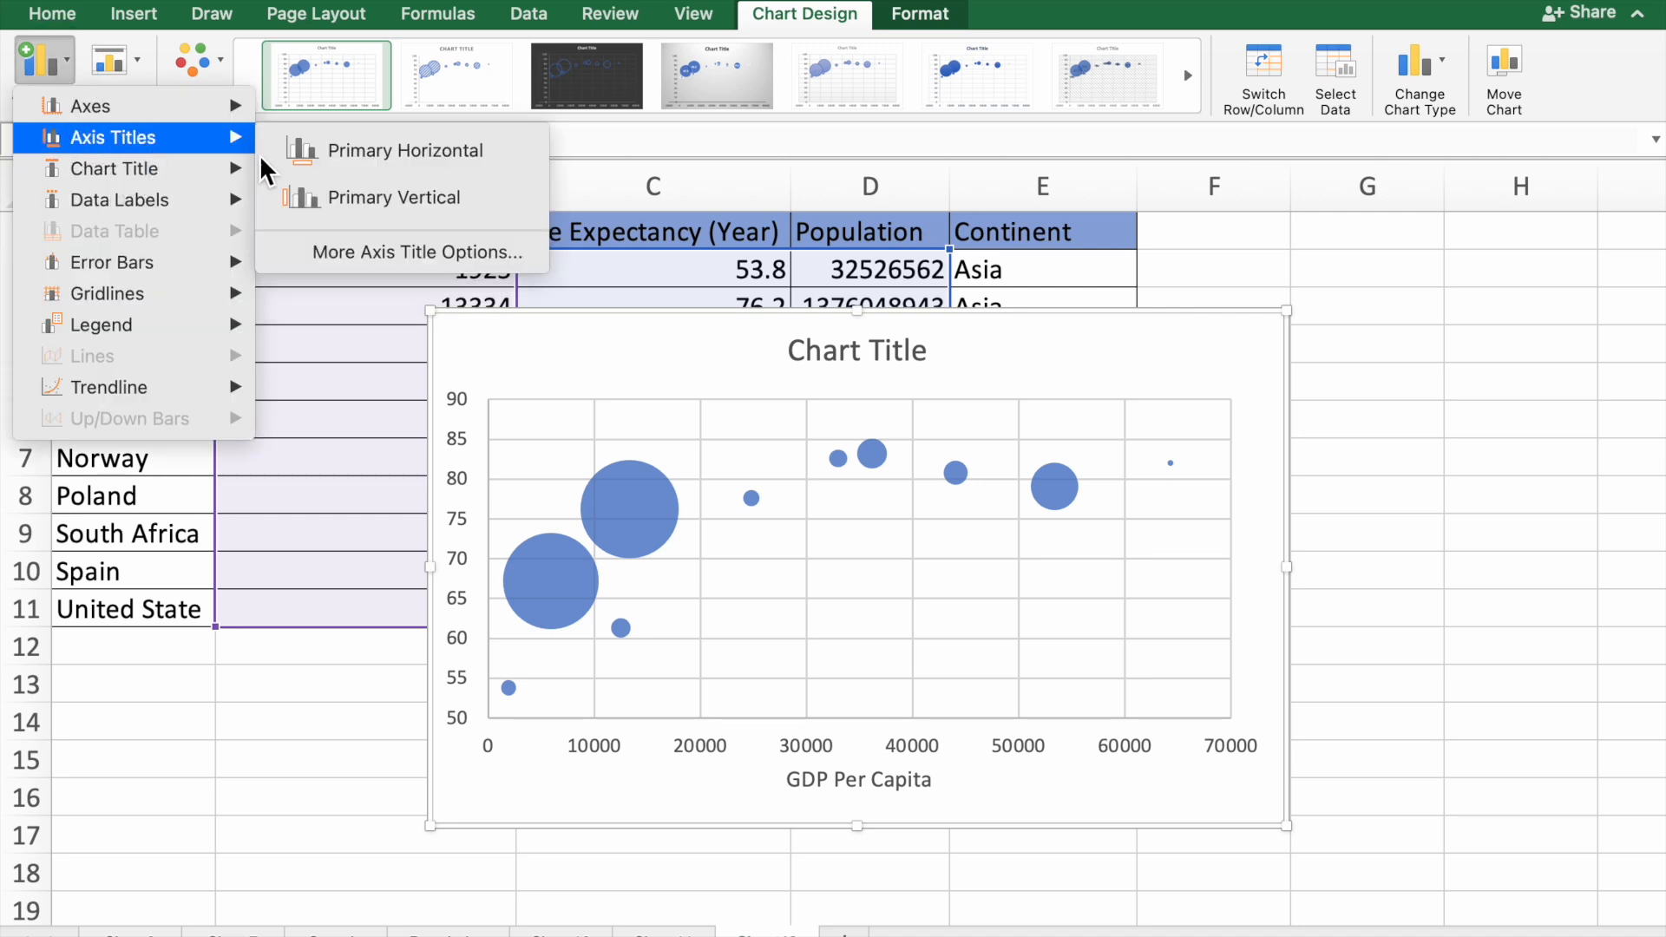
pyautogui.click(371, 203)
# Replace the vertical axis title's placeholder text with "Life Expectancy"
pyautogui.doubleClick(472, 535)
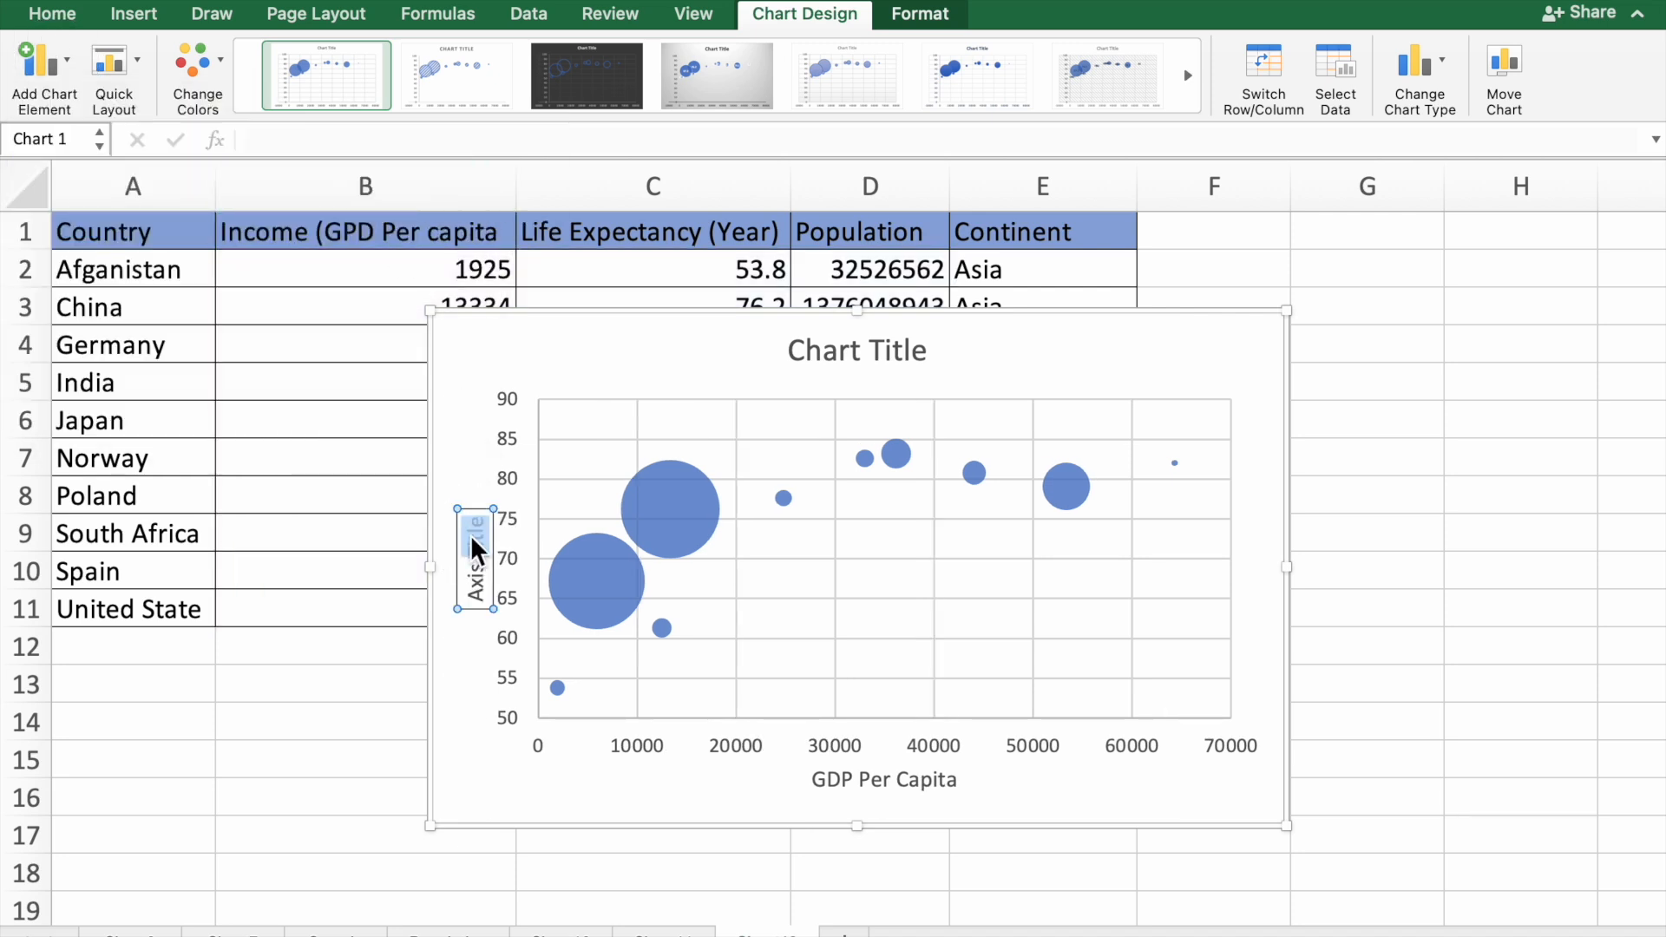
pyautogui.press('BackSpace')
pyautogui.press('BackSpace')
pyautogui.press('BackSpace')
pyautogui.press('BackSpace')
pyautogui.press('BackSpace')
pyautogui.press('BackSpace')
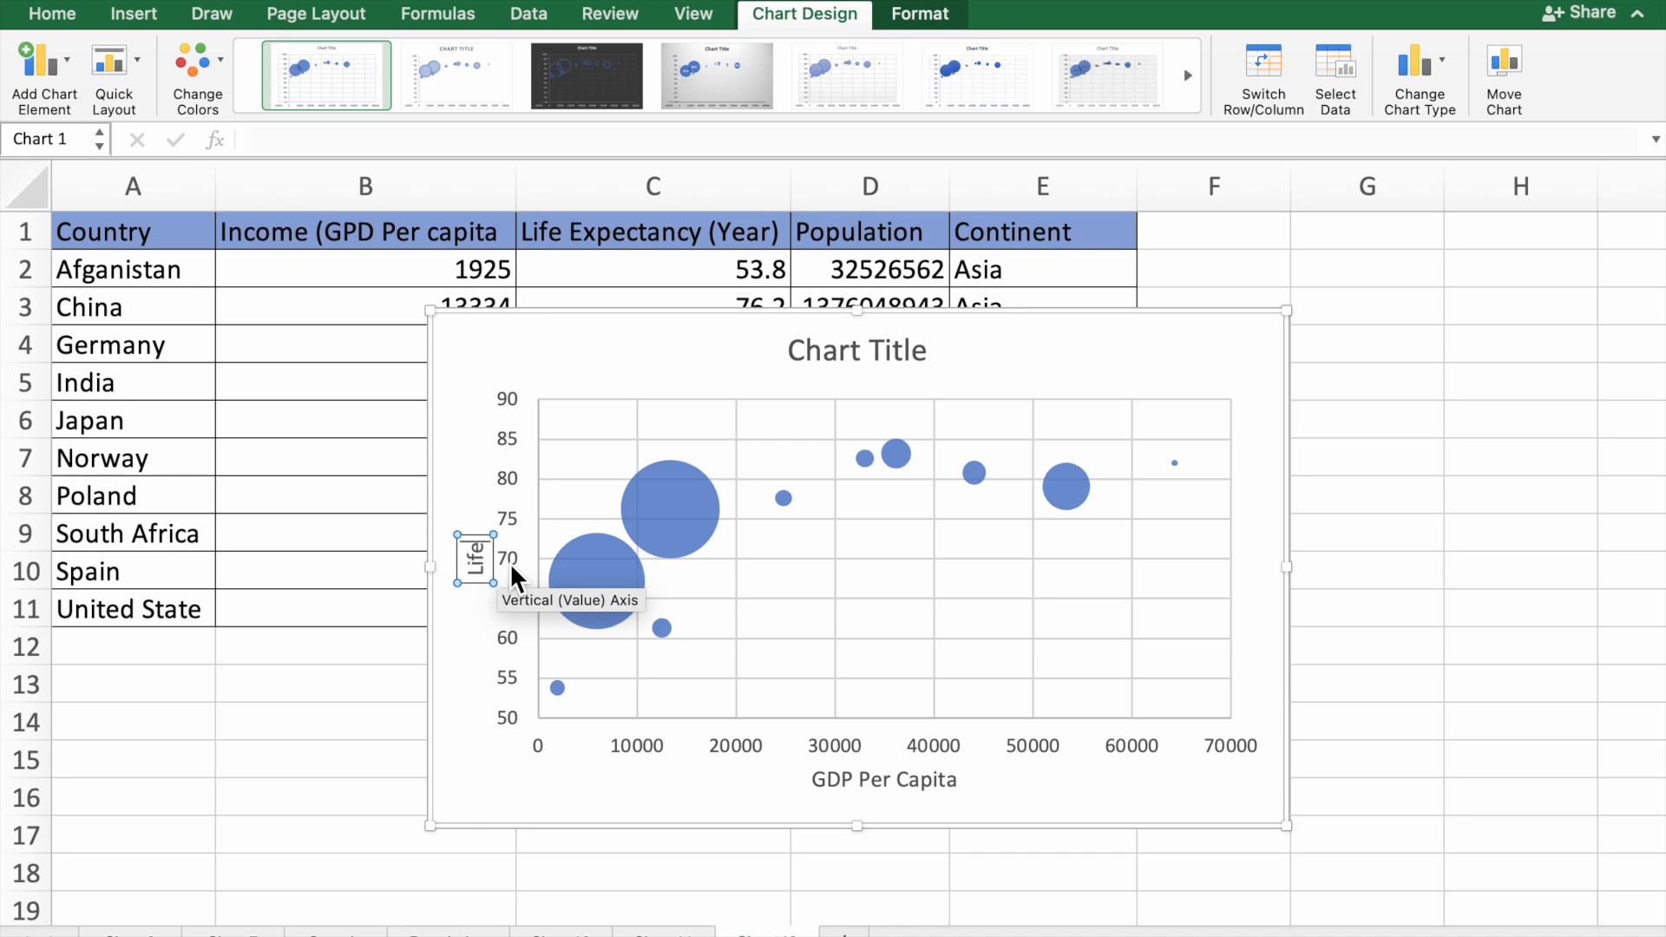
pyautogui.write('Life Expec')
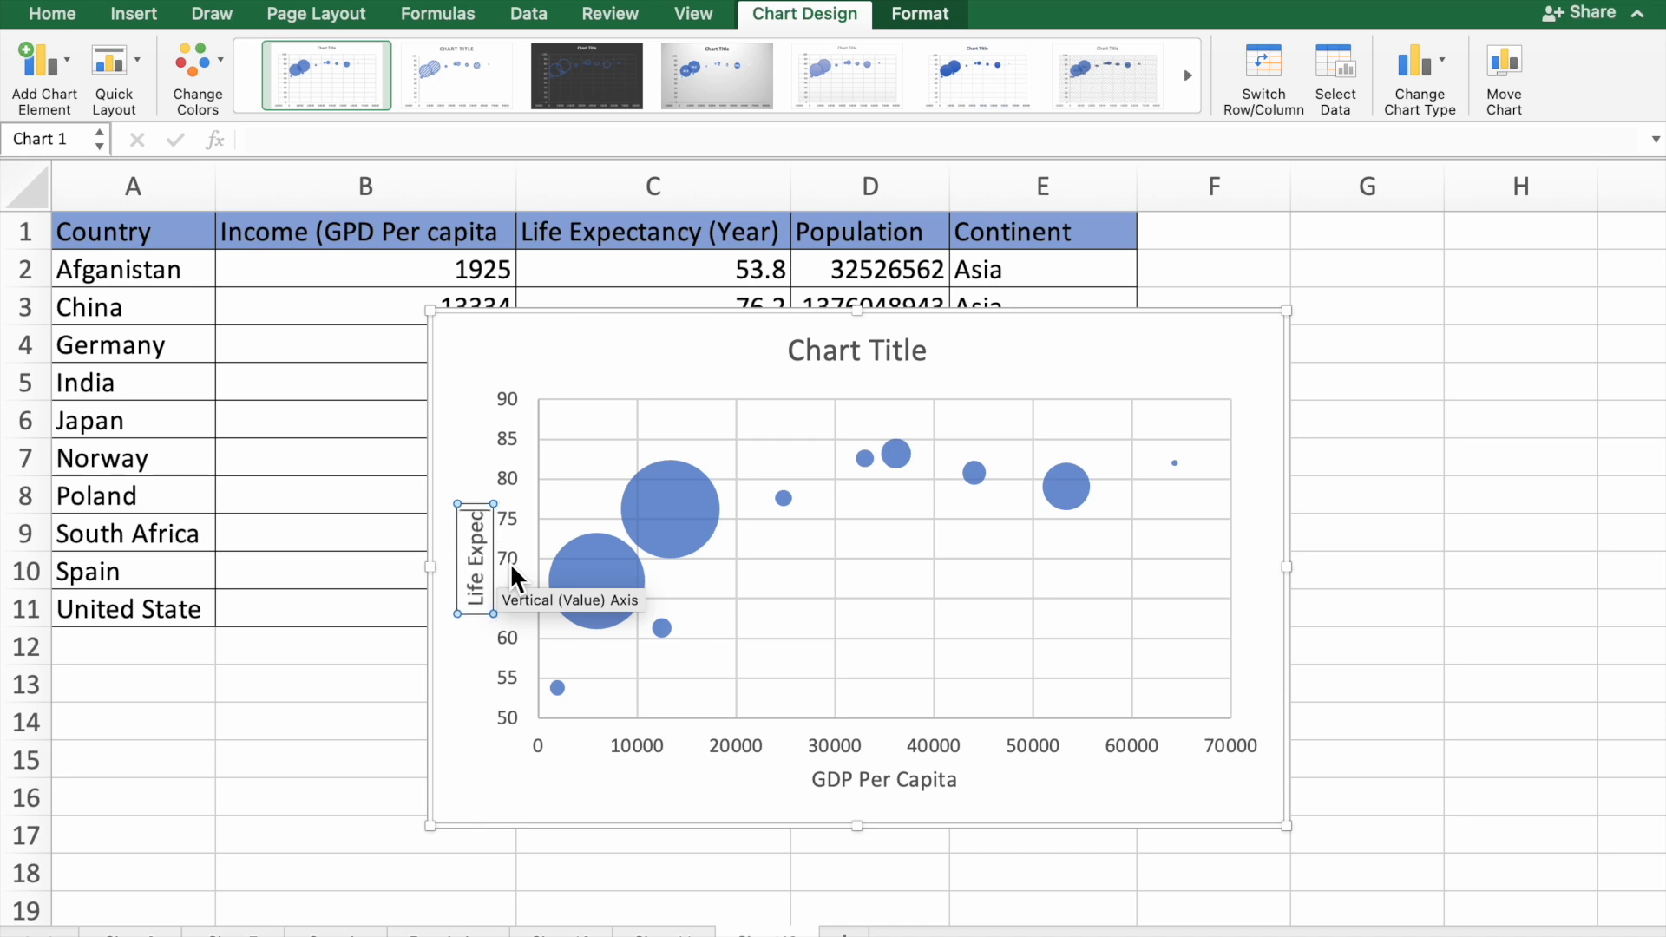
pyautogui.write('tancy')
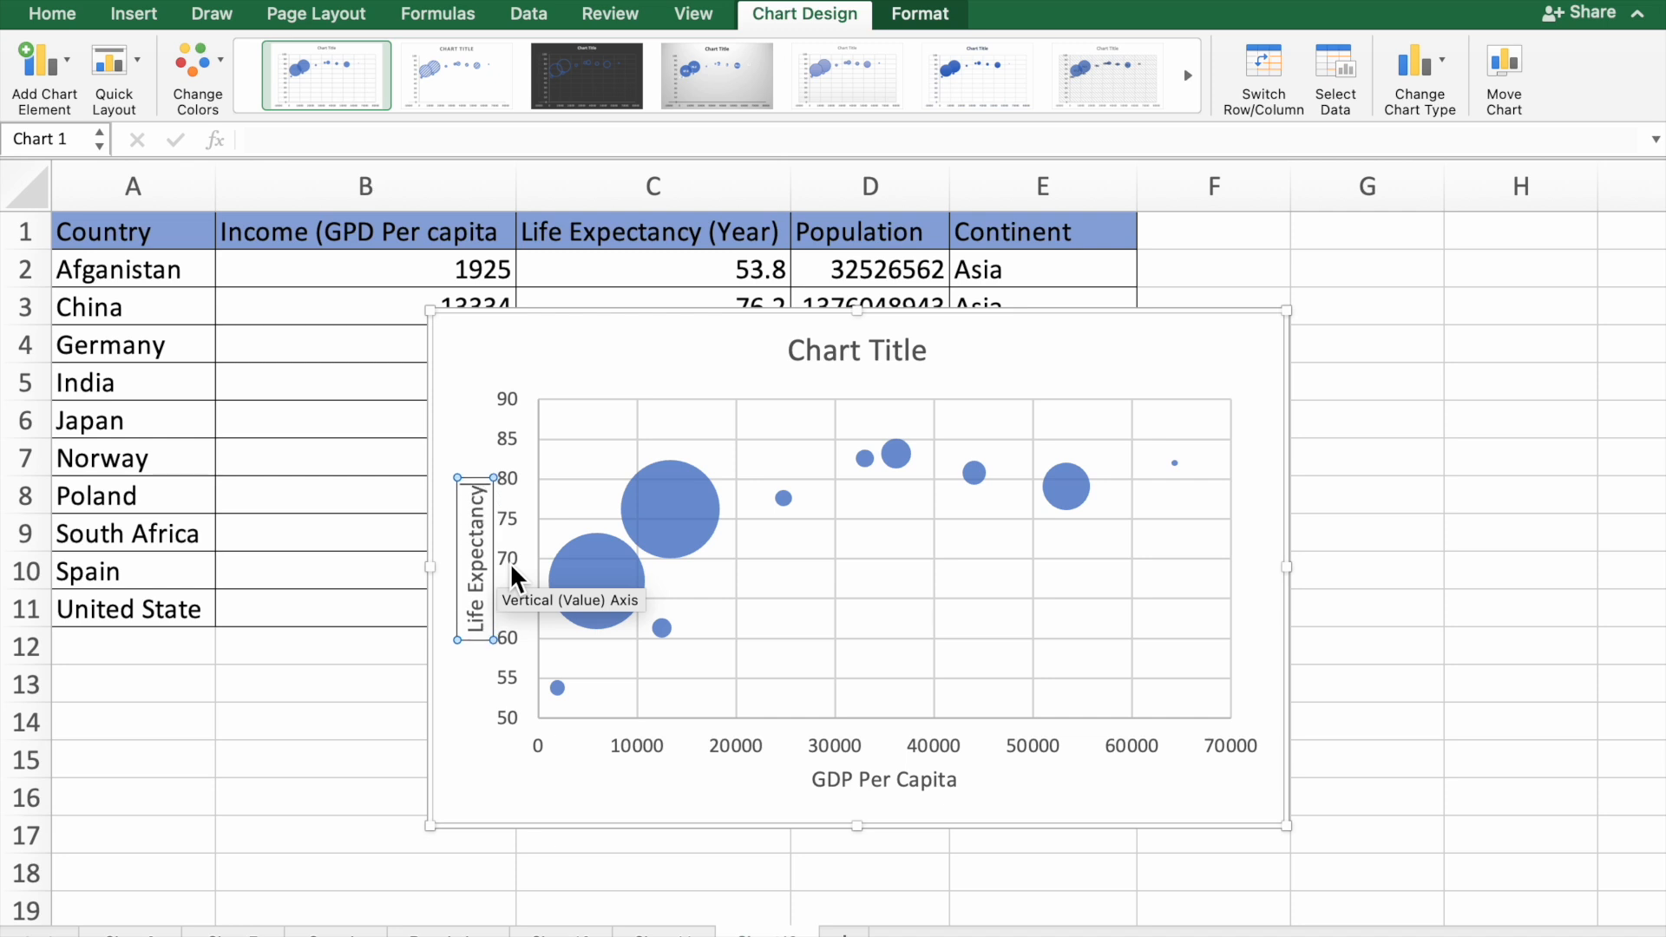
pyautogui.click(469, 677)
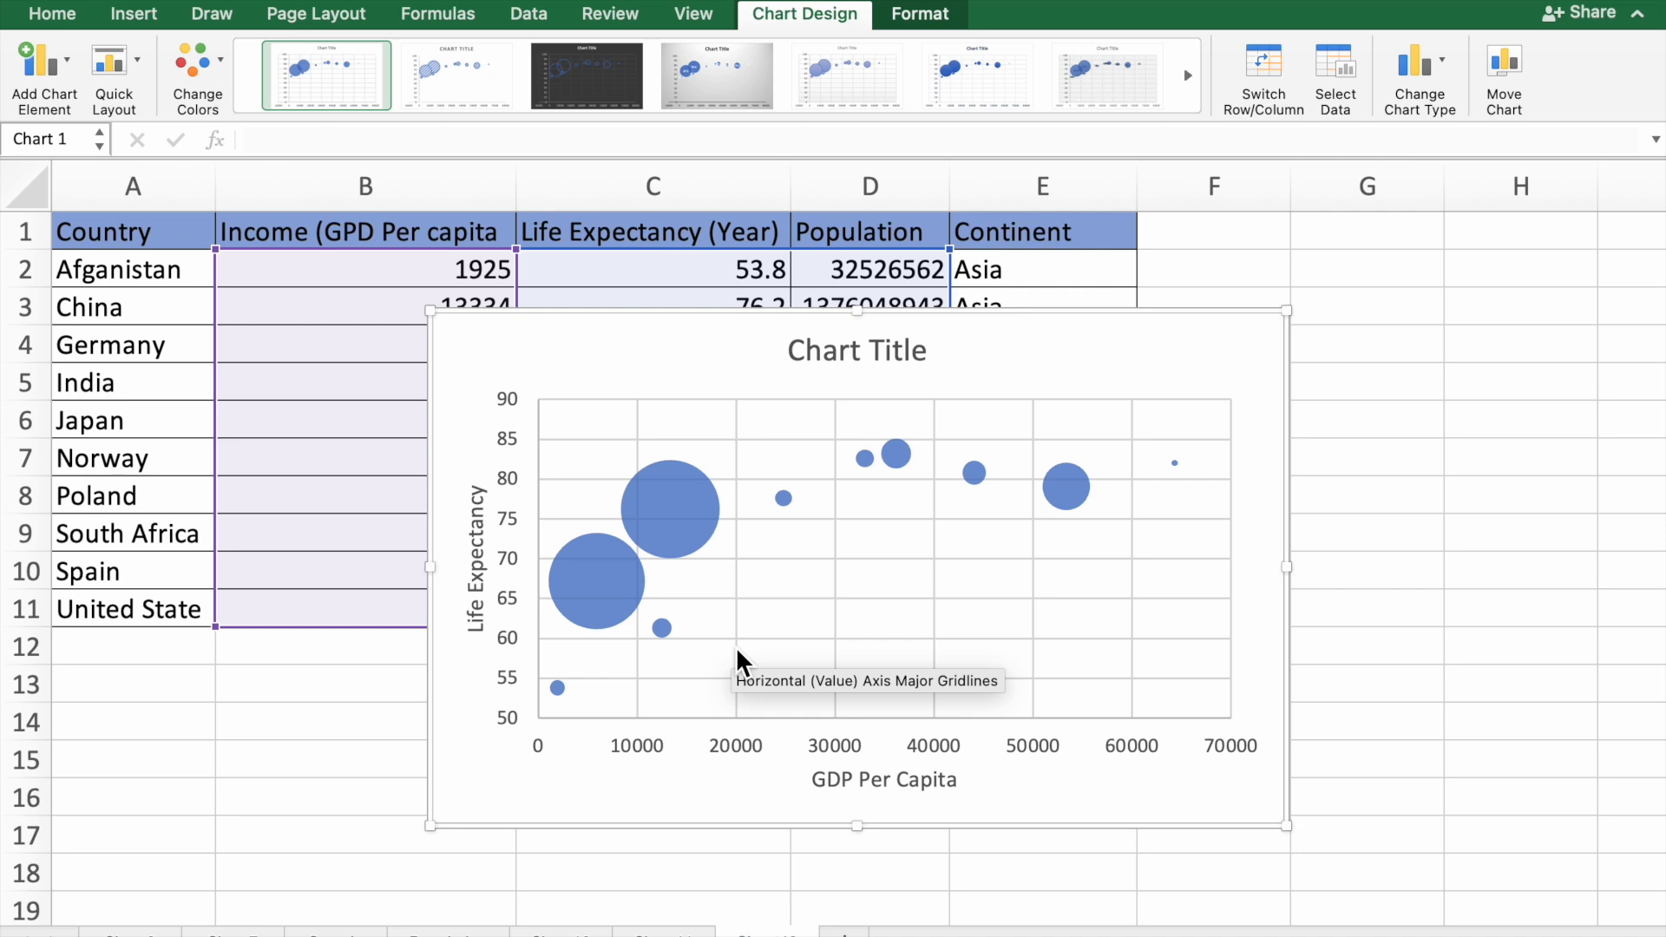
# Try making the data series' size represent the width of bubbles, and switch it back to the area of bubbles
pyautogui.click(596, 588)
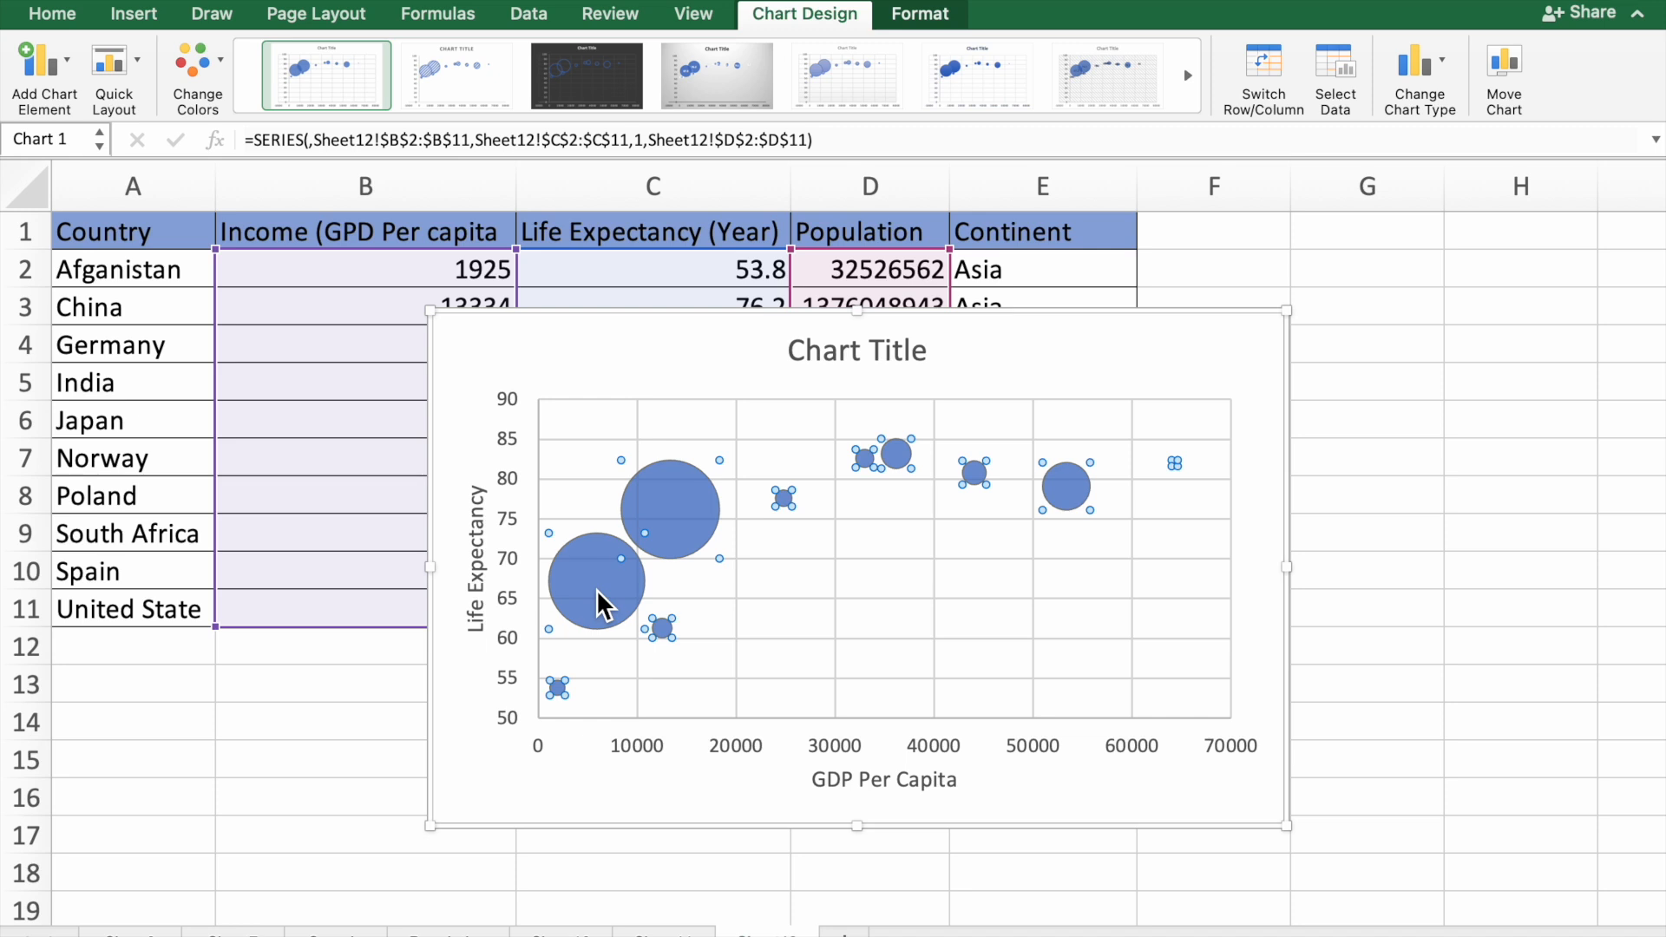
pyautogui.rightClick(596, 590)
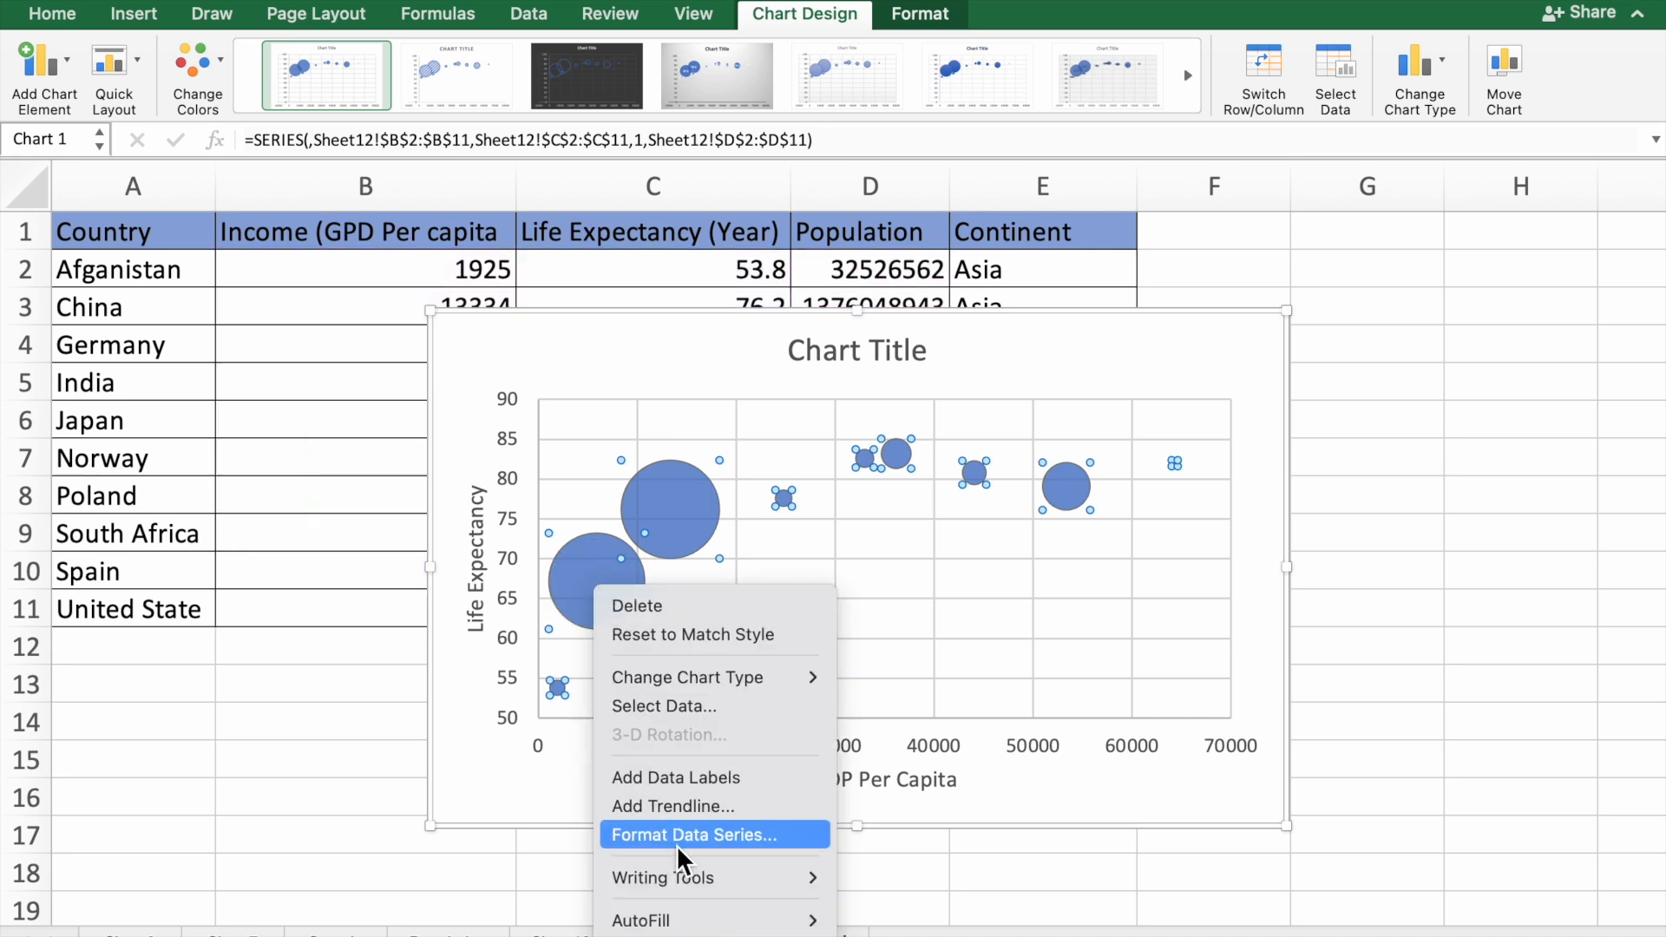
pyautogui.click(720, 835)
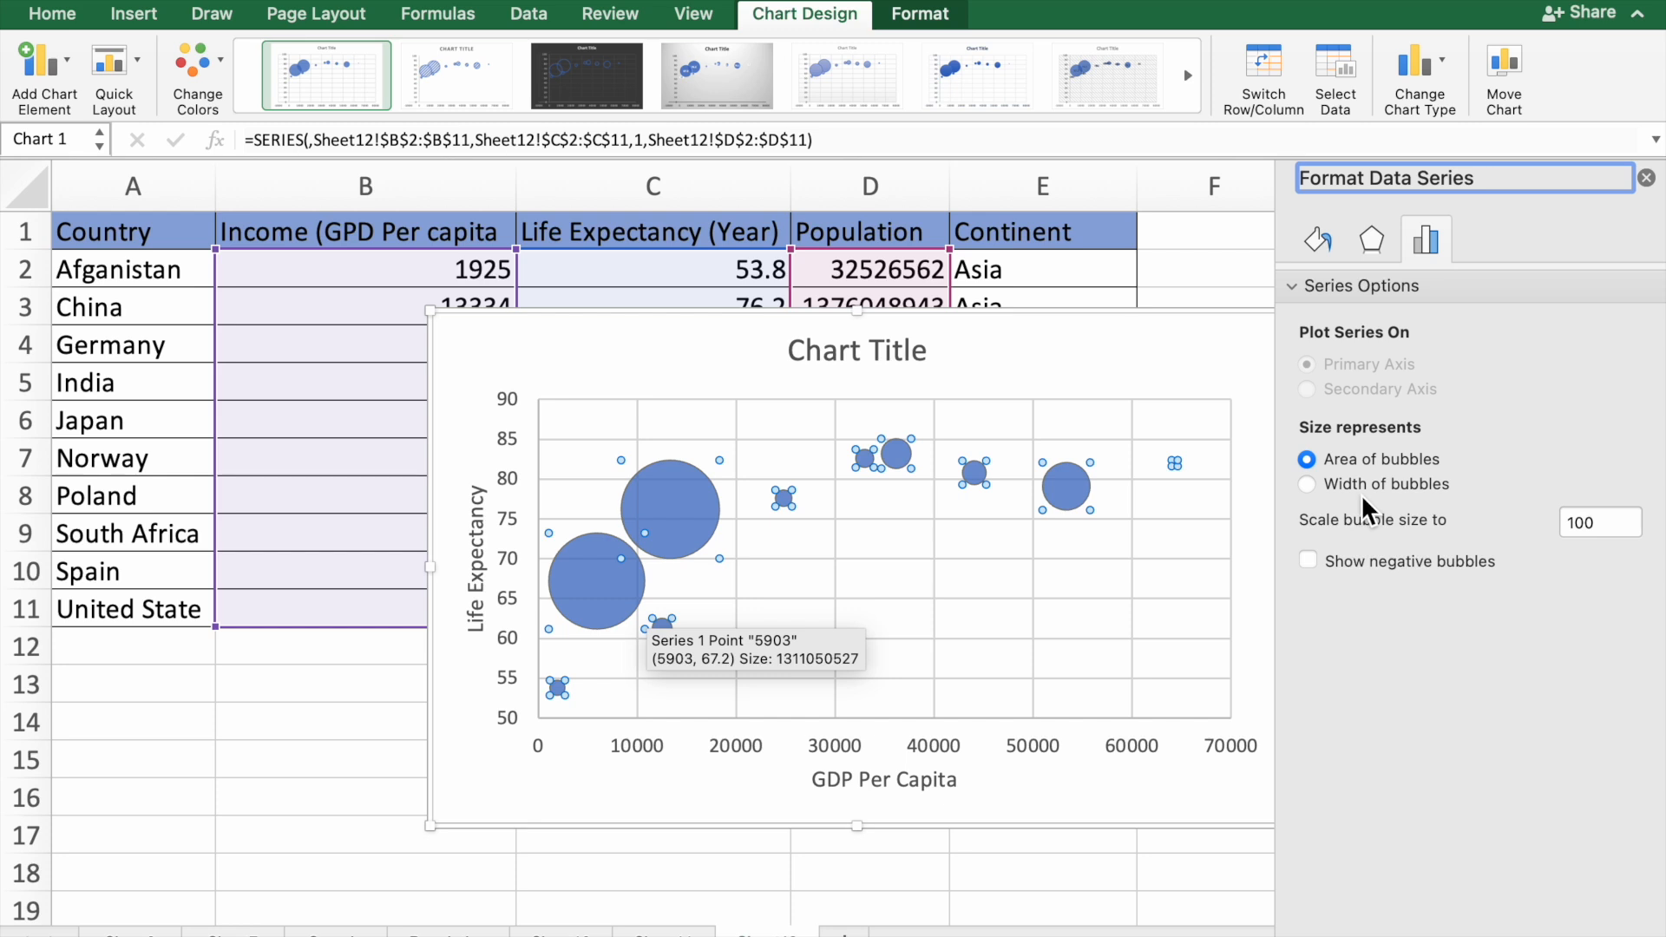
pyautogui.click(1307, 485)
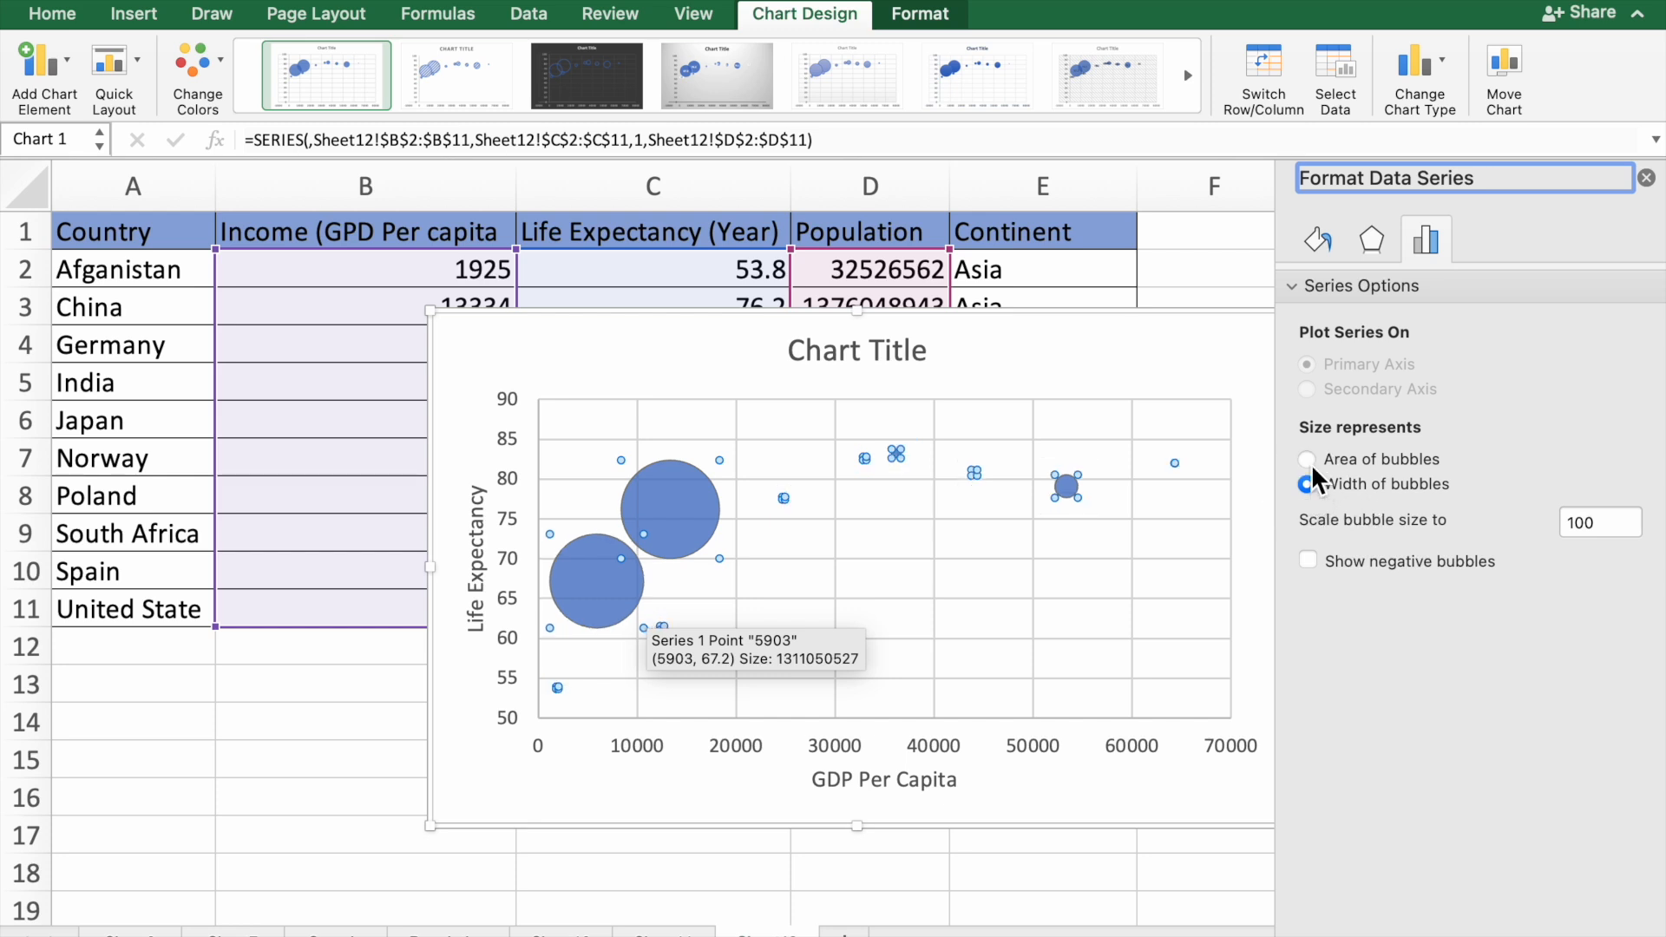
pyautogui.click(1308, 459)
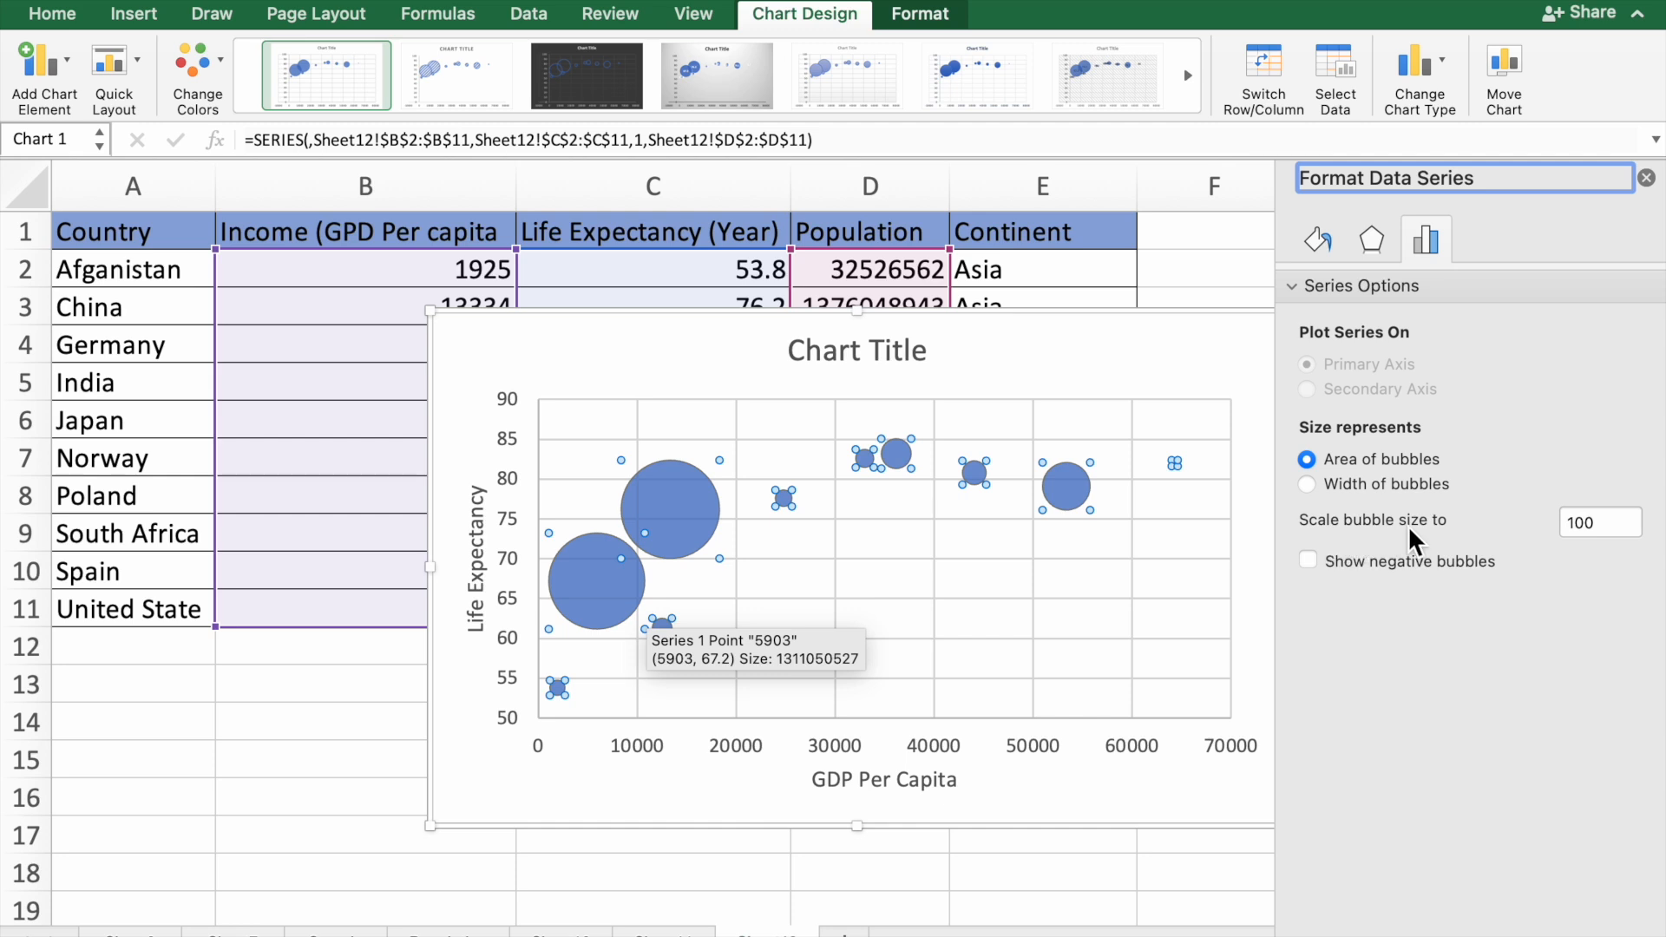
# Scale the bubble size of the data series to 150
pyautogui.click(1607, 531)
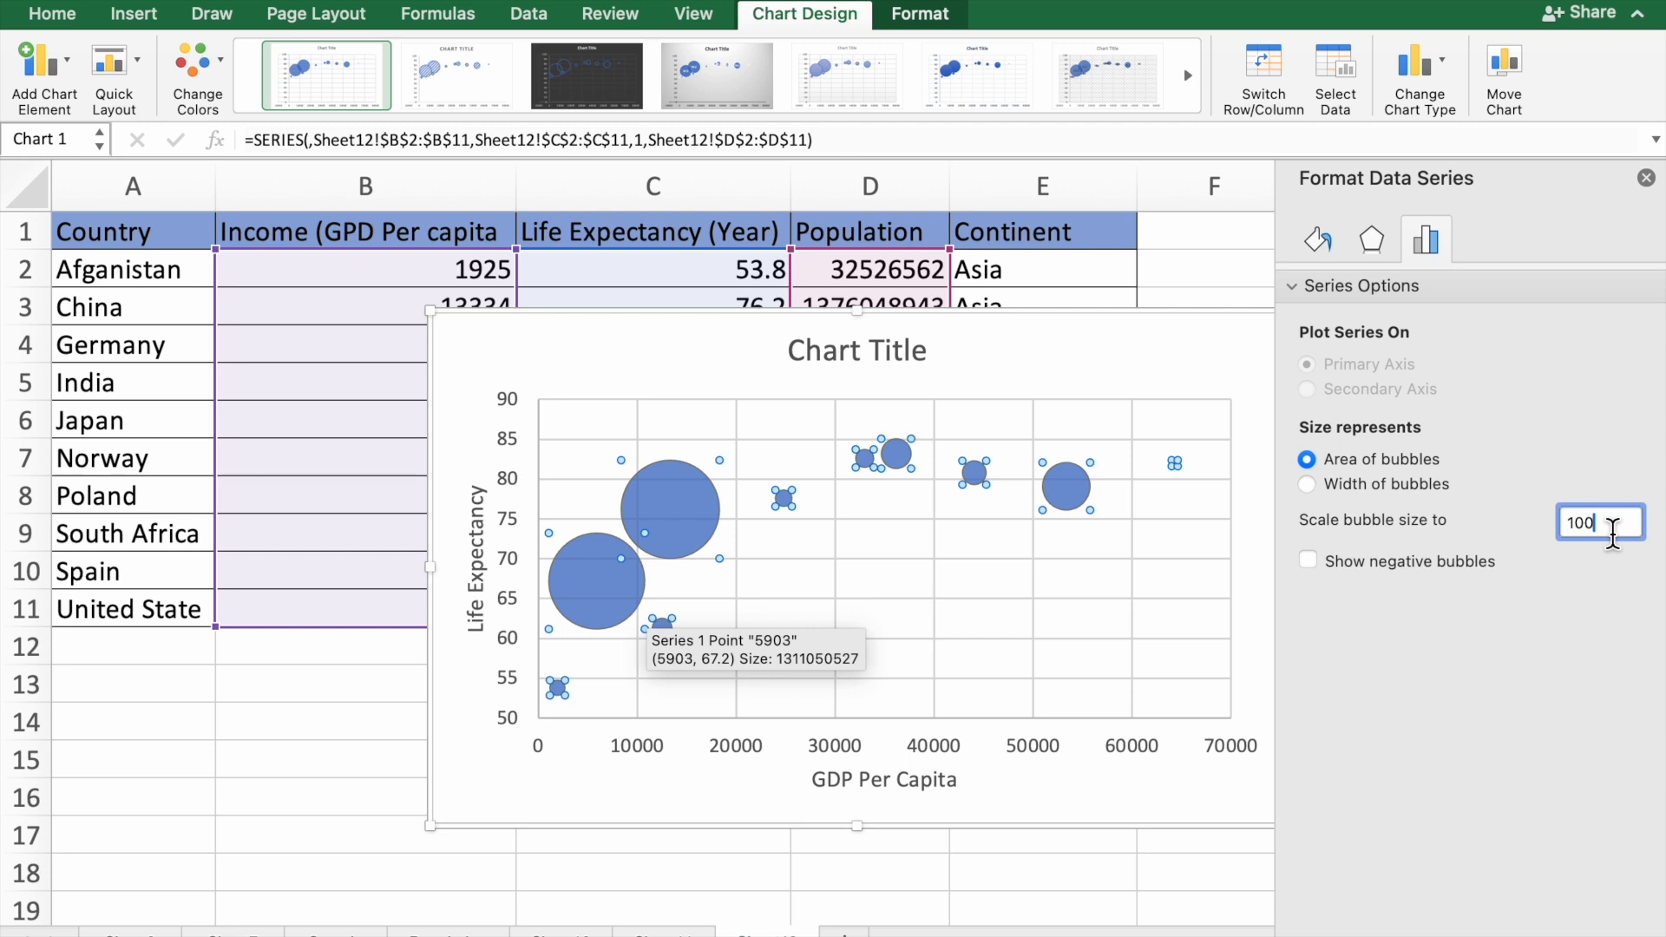
pyautogui.press('BackSpace')
pyautogui.press('BackSpace')
pyautogui.write('50')
pyautogui.press('Return')
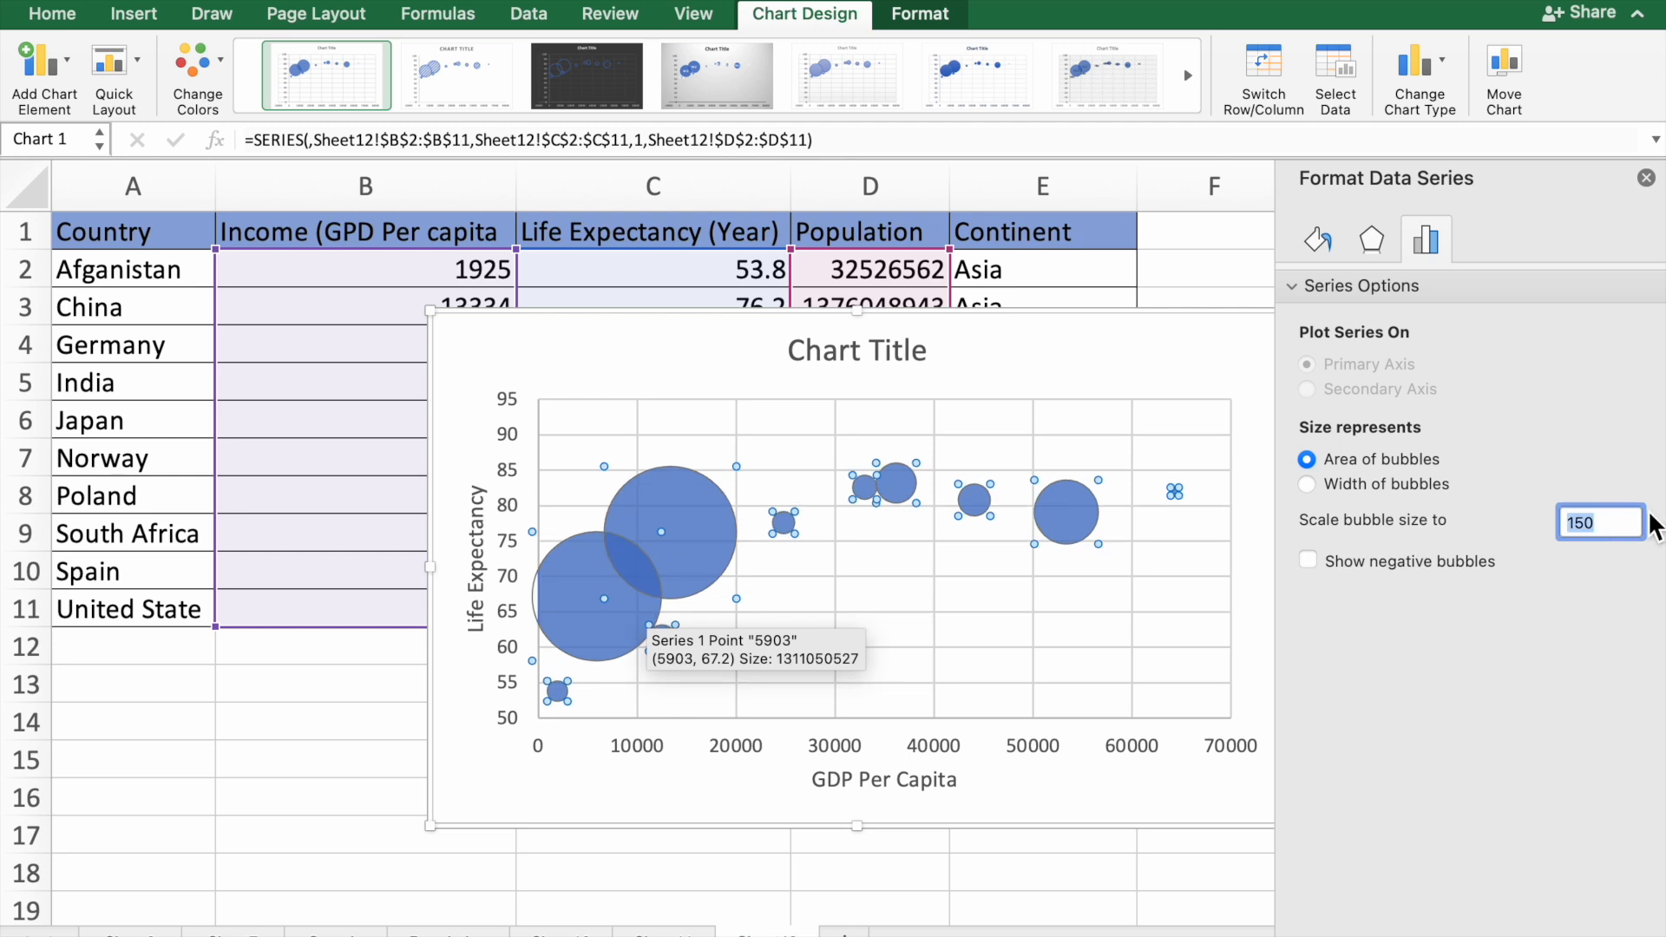
# Reduce the bubble size scale of the data series to 50
pyautogui.press('BackSpace')
pyautogui.write('50')
pyautogui.press('Return')
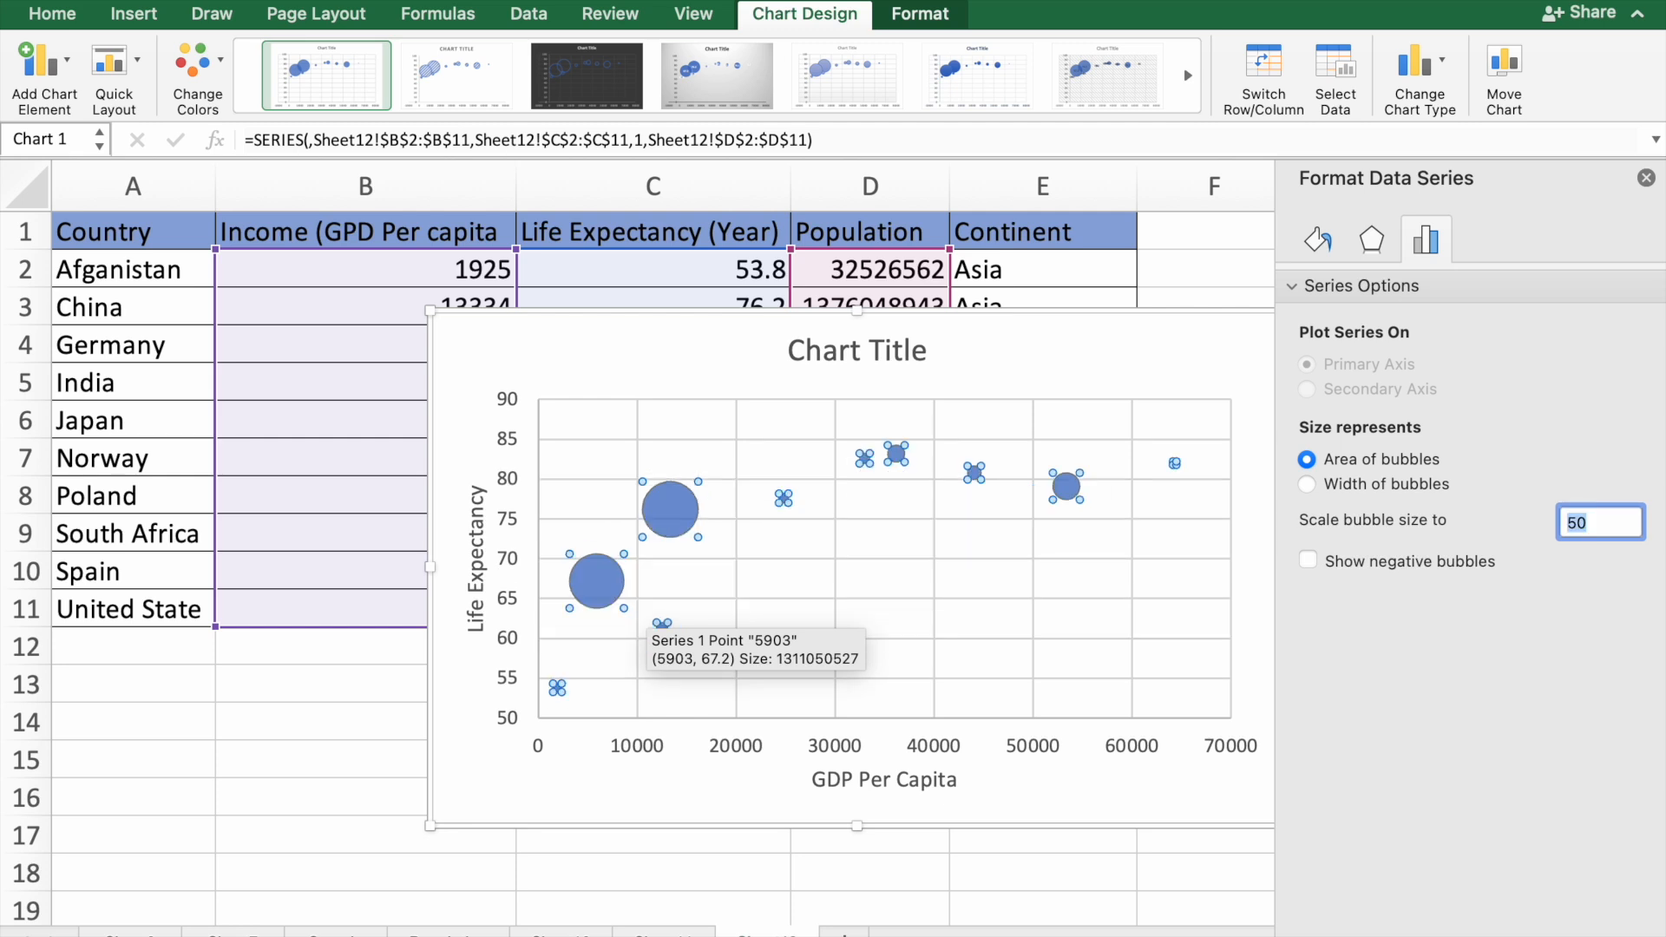
# Return the bubble size scale to 100 and close the data series formatting
pyautogui.press('BackSpace')
pyautogui.write('100')
pyautogui.press('Return')
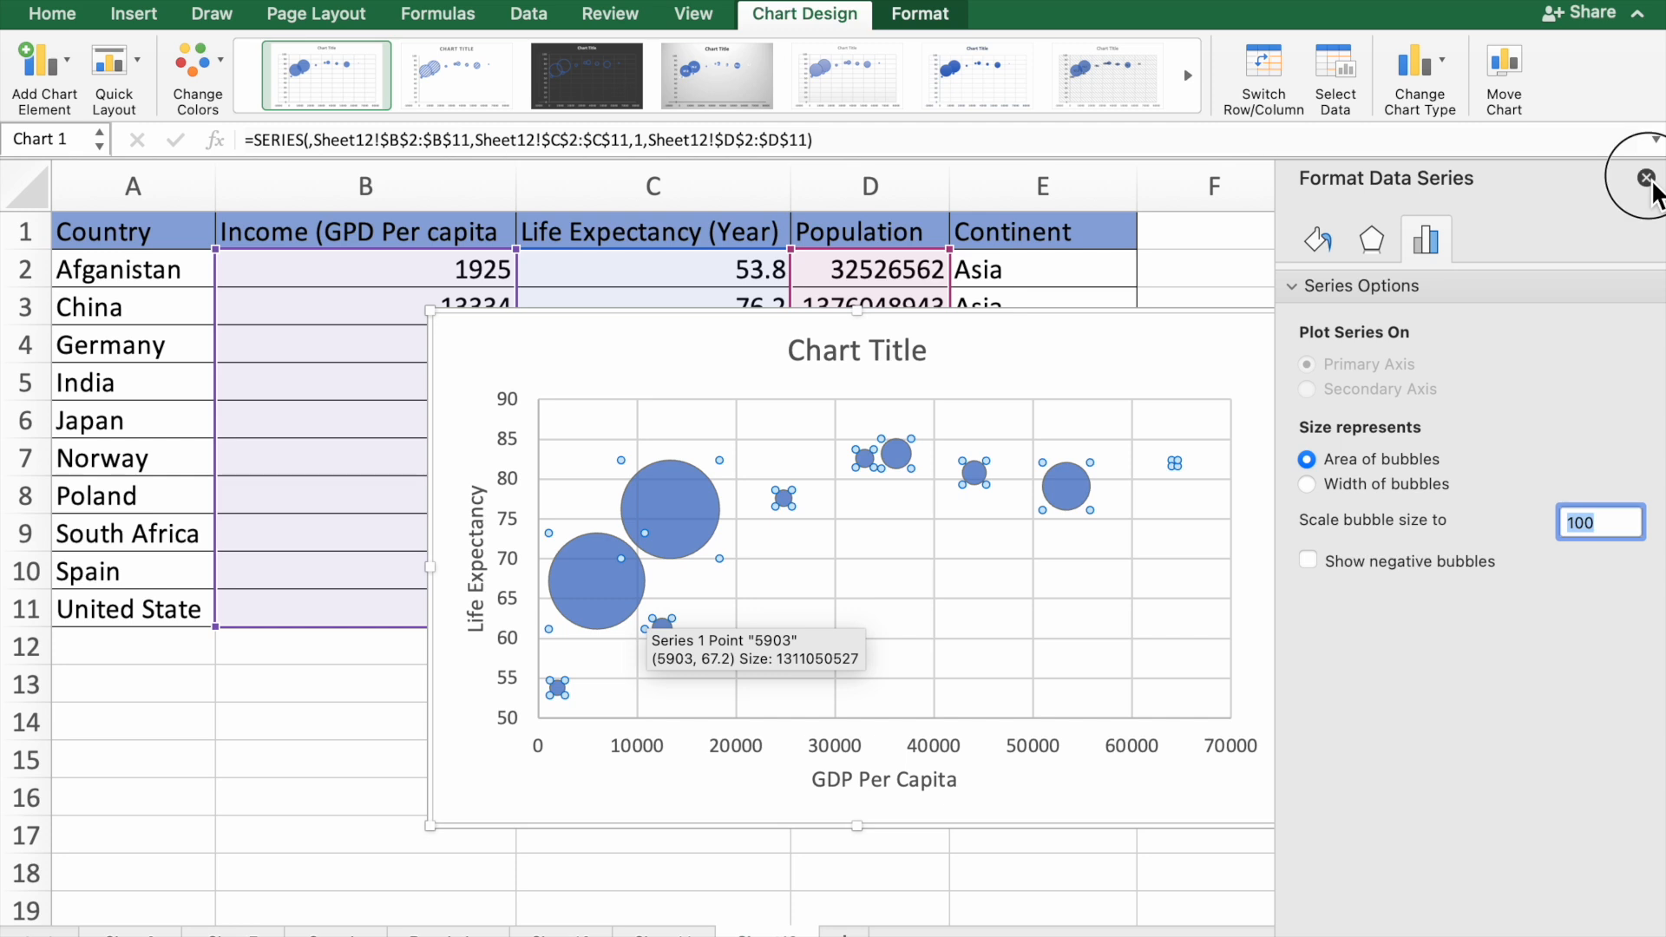
pyautogui.click(1647, 180)
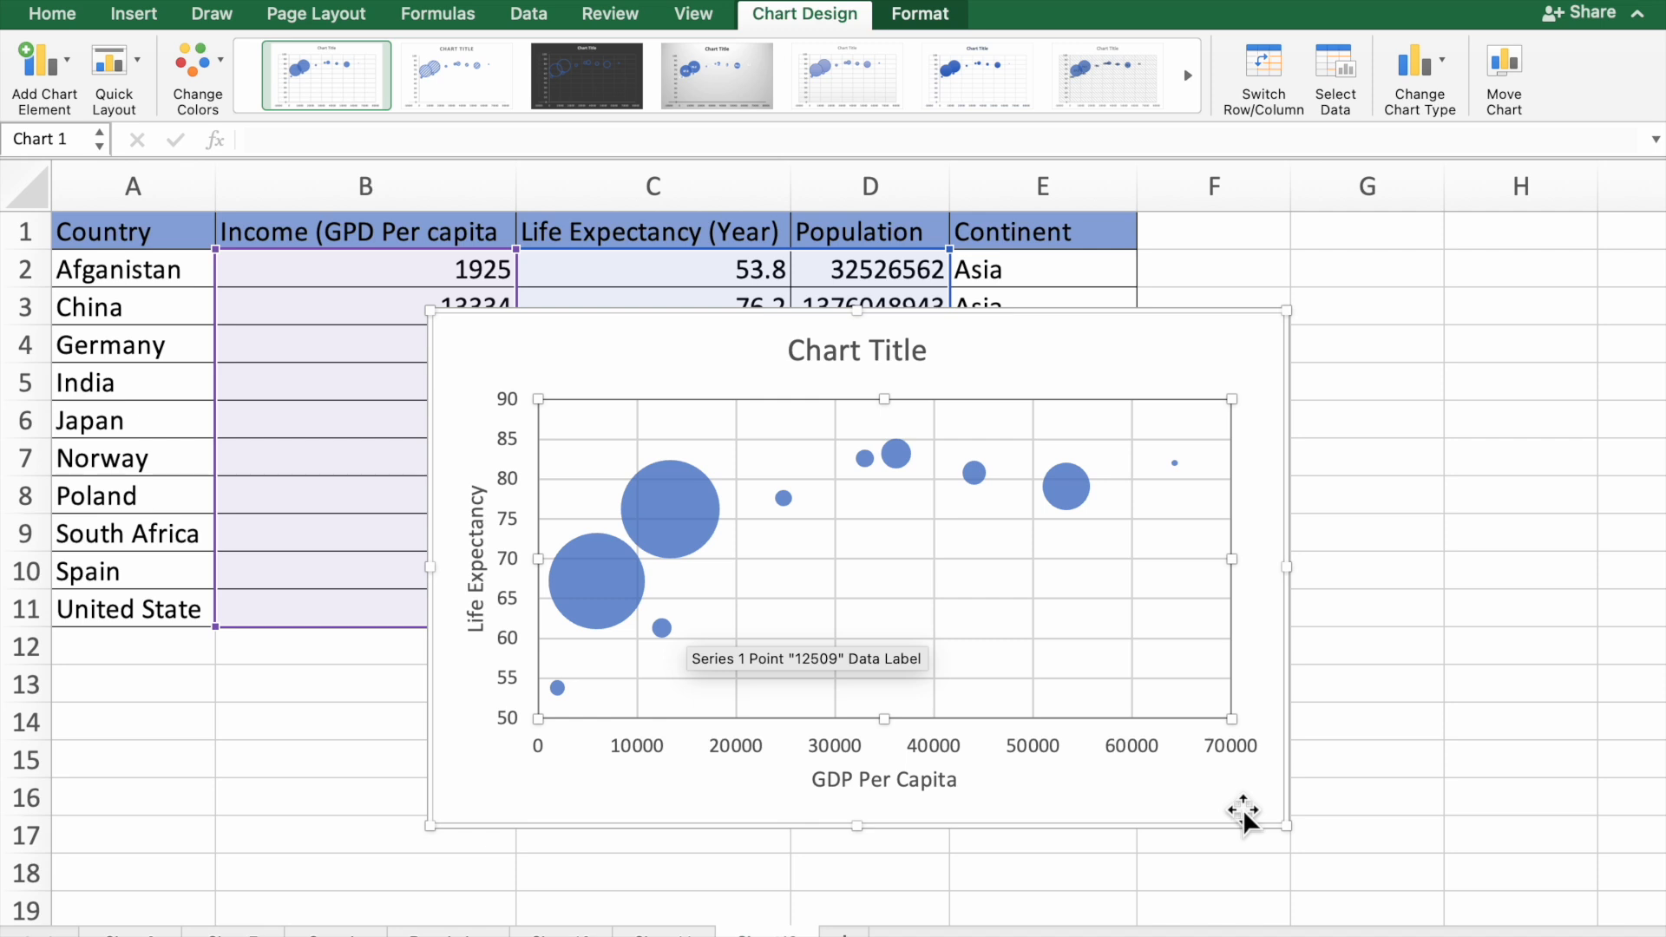
# Add centered data labels to the bubbles of the data series
pyautogui.click(705, 549)
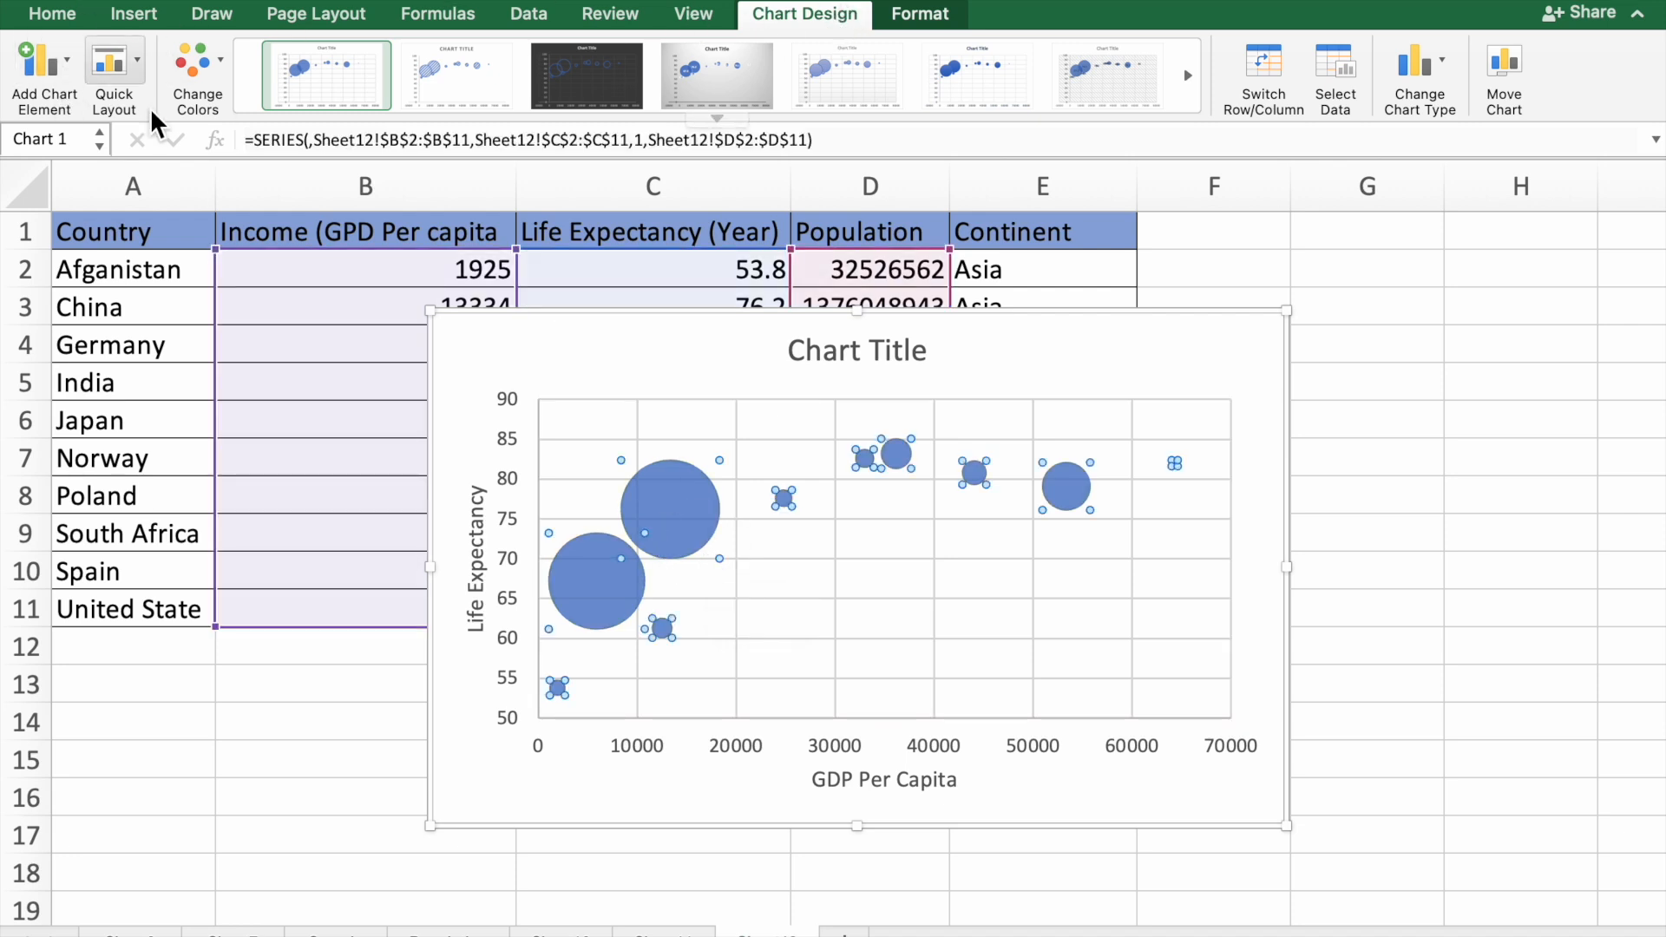
pyautogui.click(67, 71)
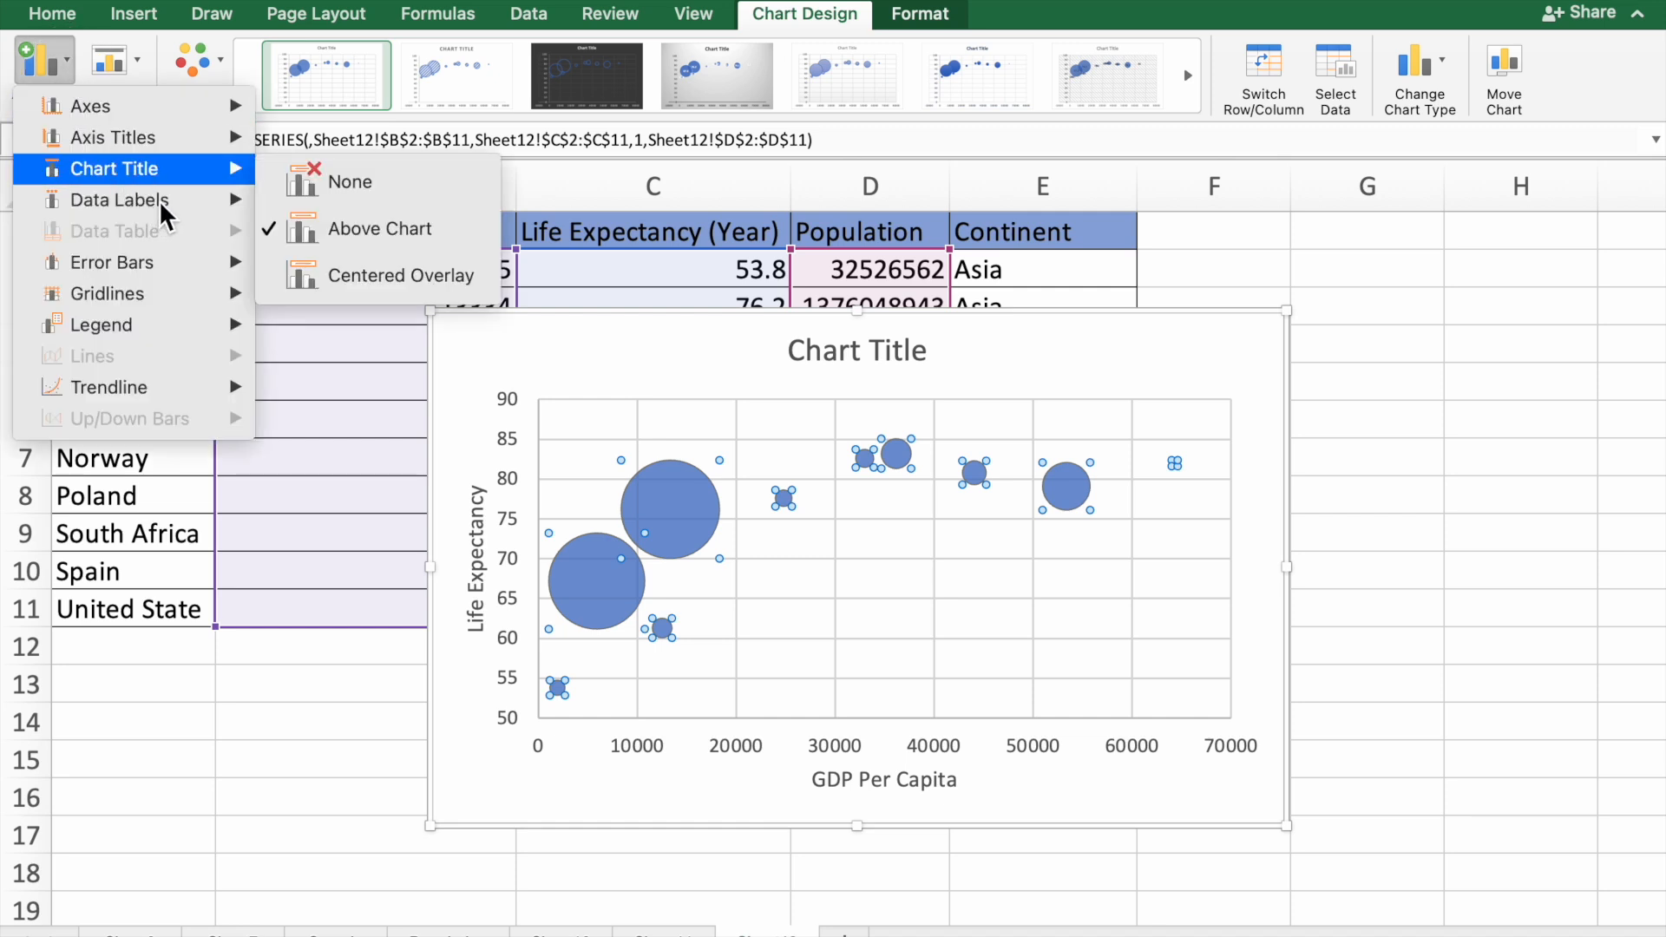
pyautogui.moveTo(170, 199)
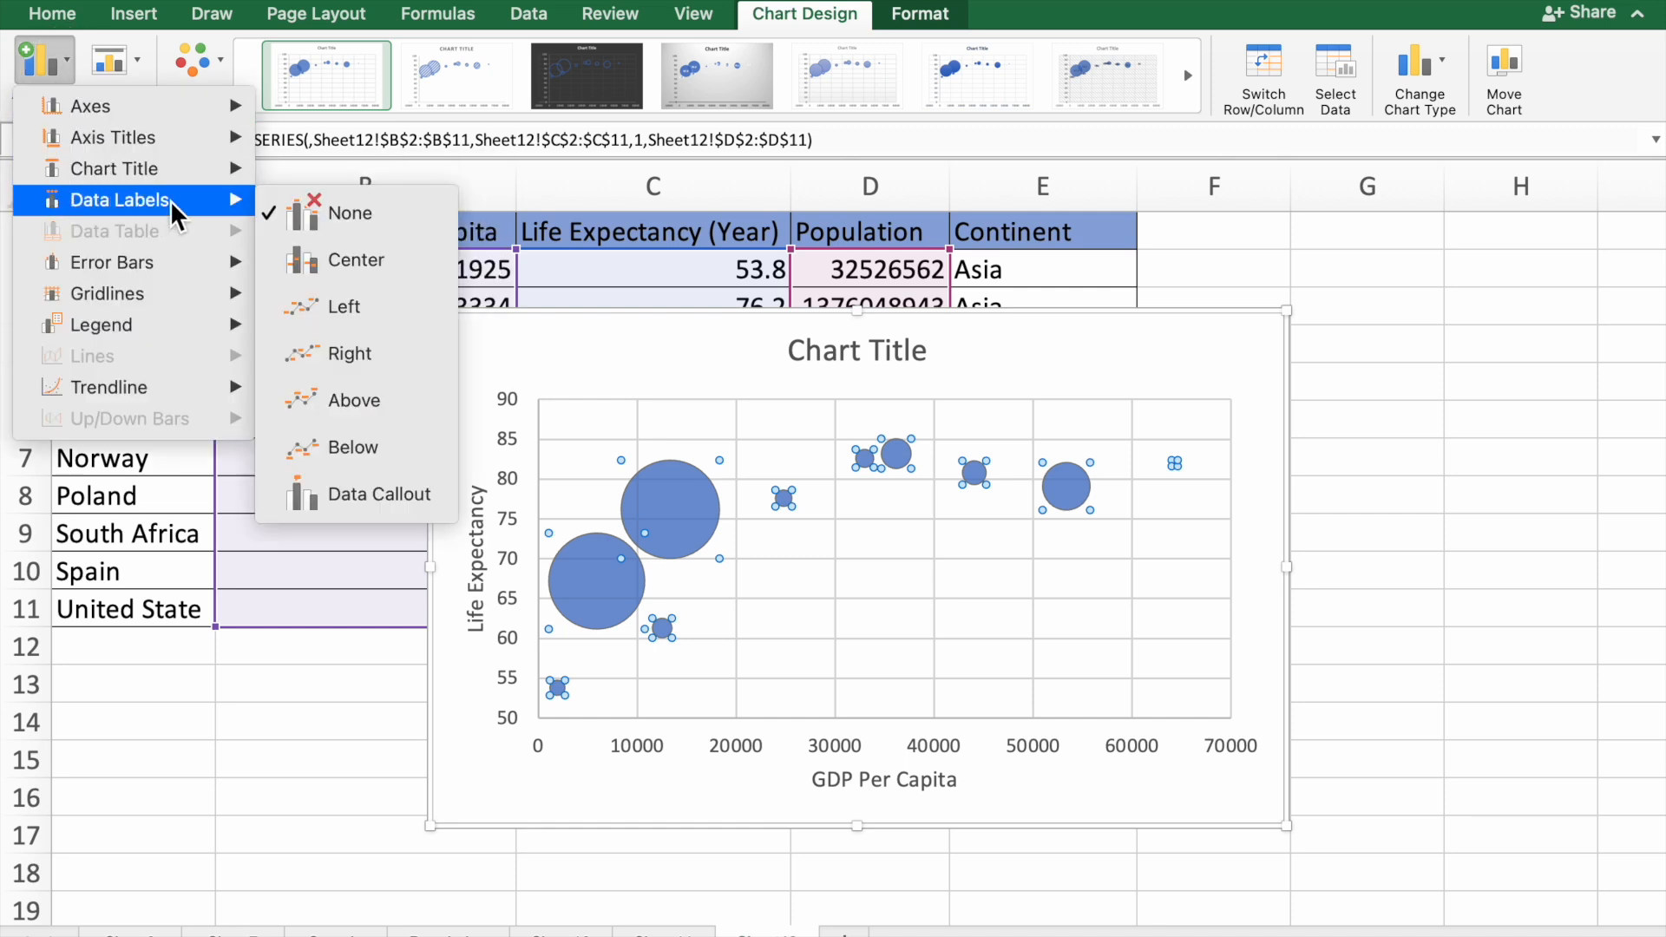
pyautogui.click(352, 261)
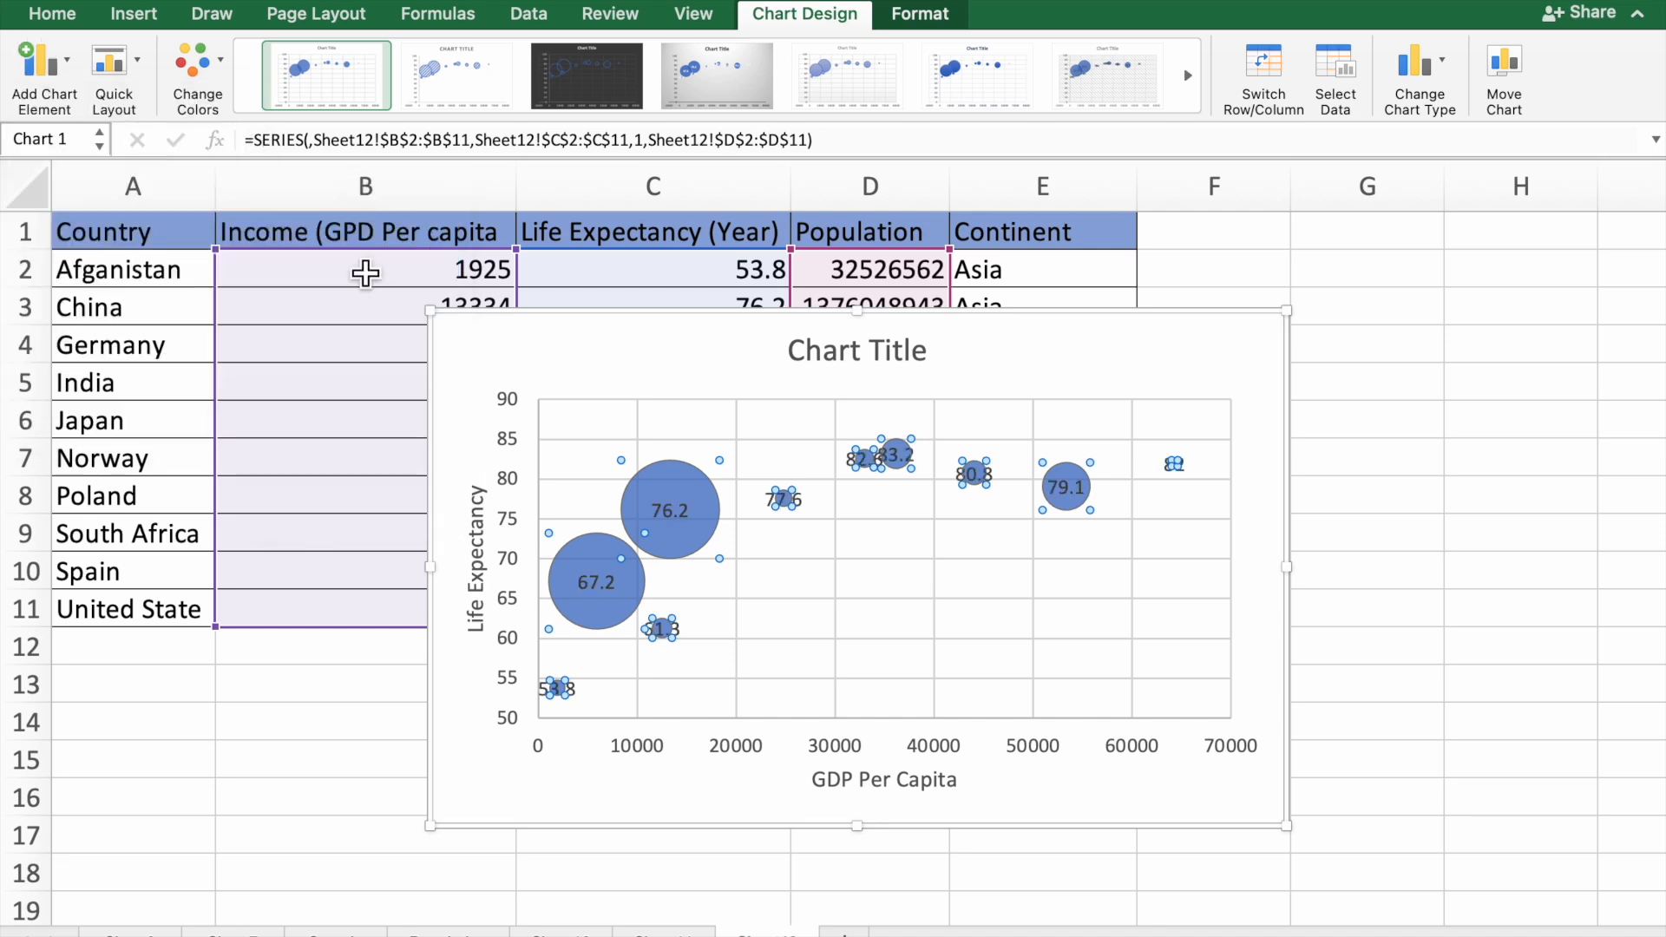
# Format the data labels to take their values from the country names in cells A2:A11
pyautogui.click(607, 588)
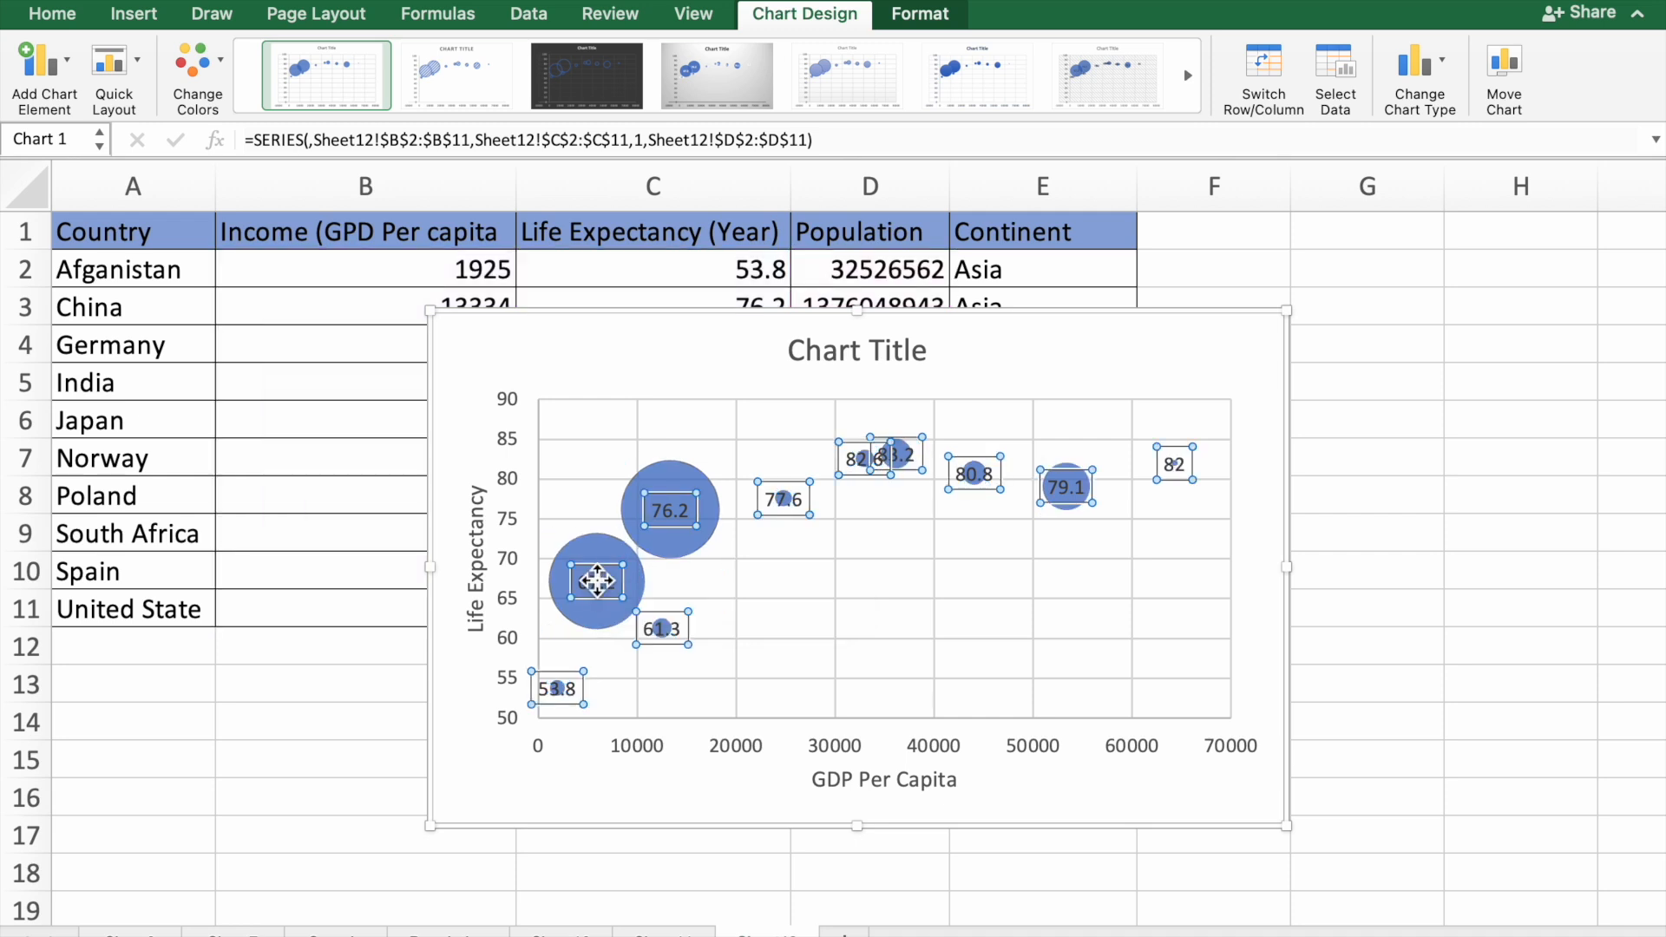
pyautogui.rightClick(597, 584)
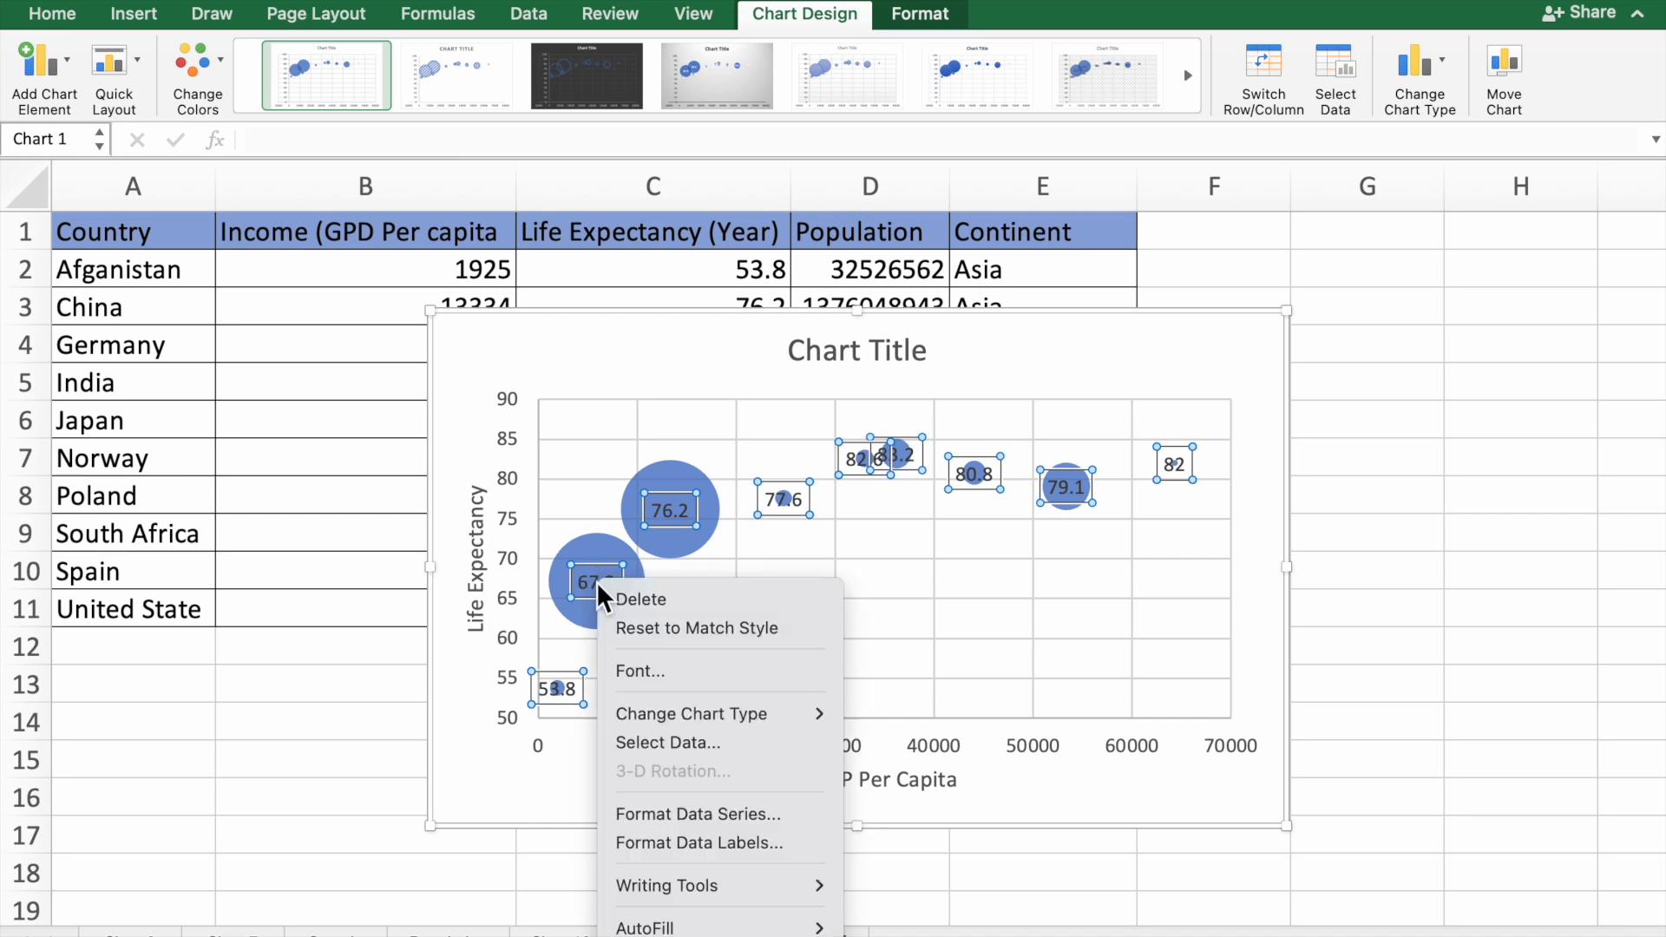
pyautogui.click(767, 847)
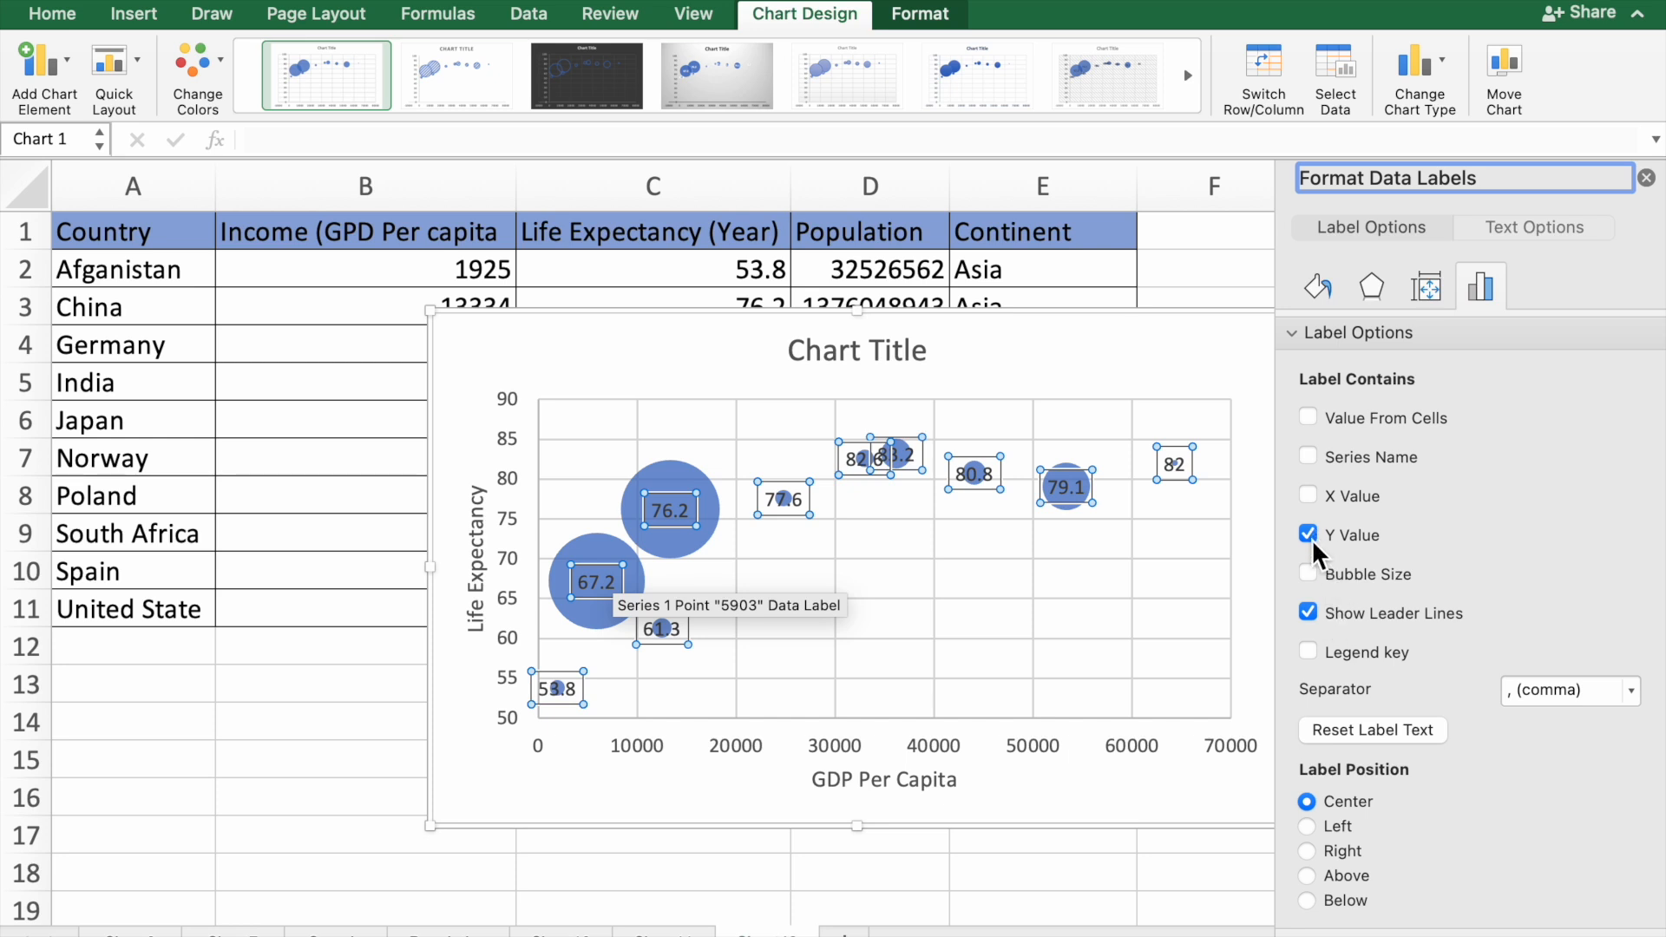
pyautogui.click(1313, 418)
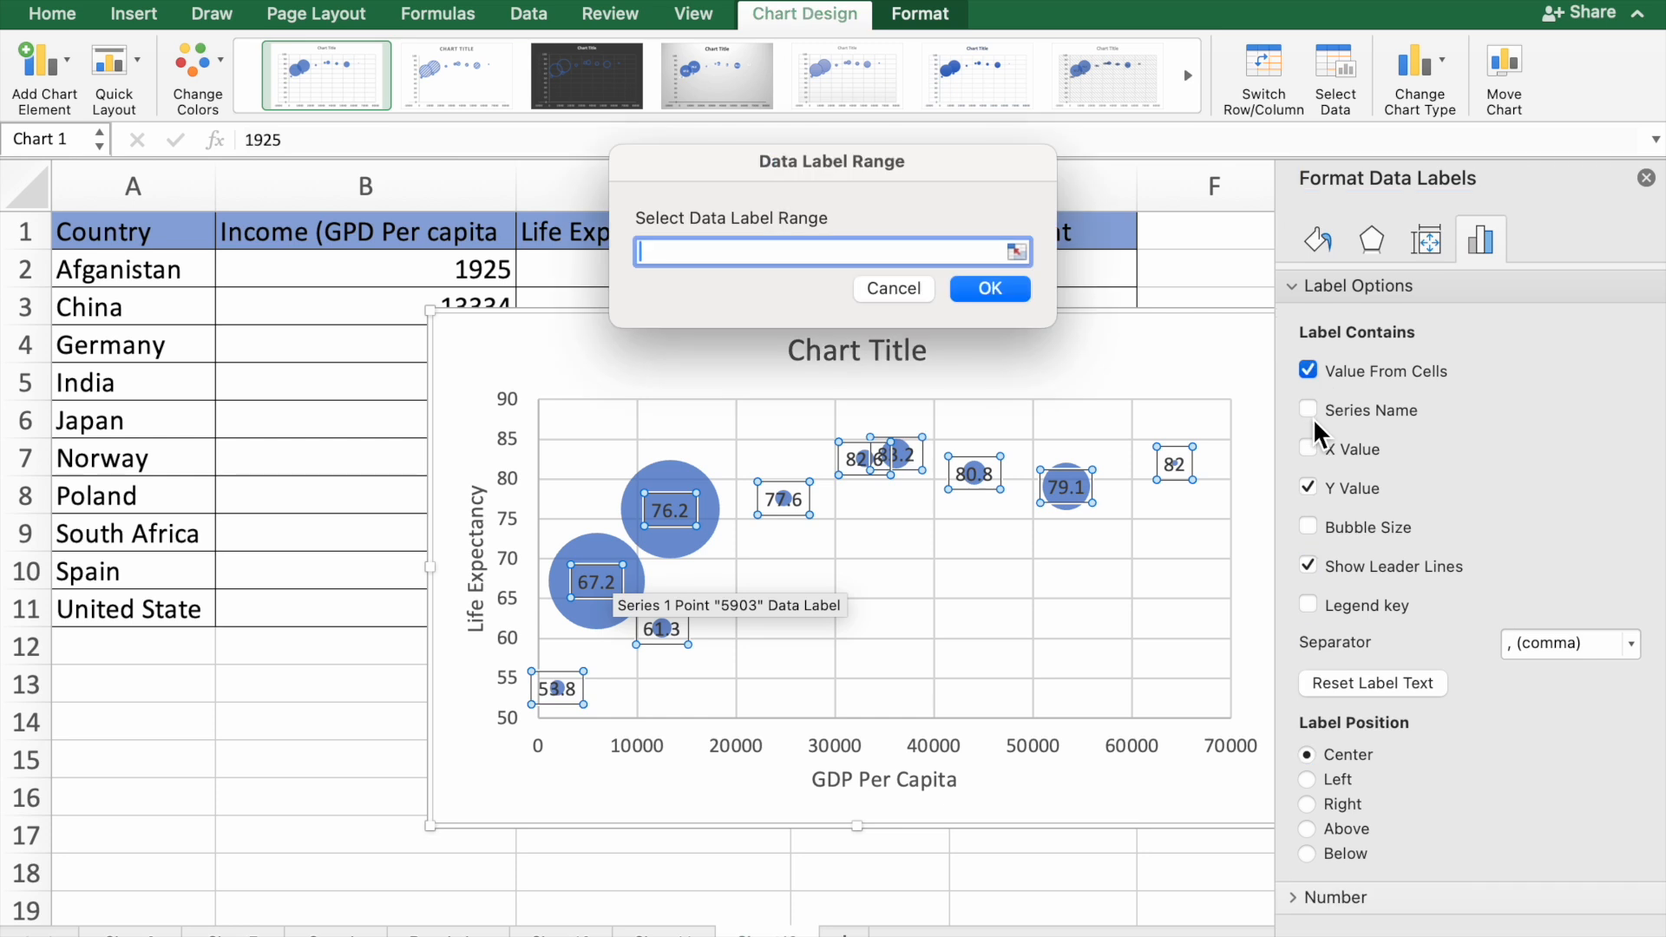
pyautogui.click(1018, 253)
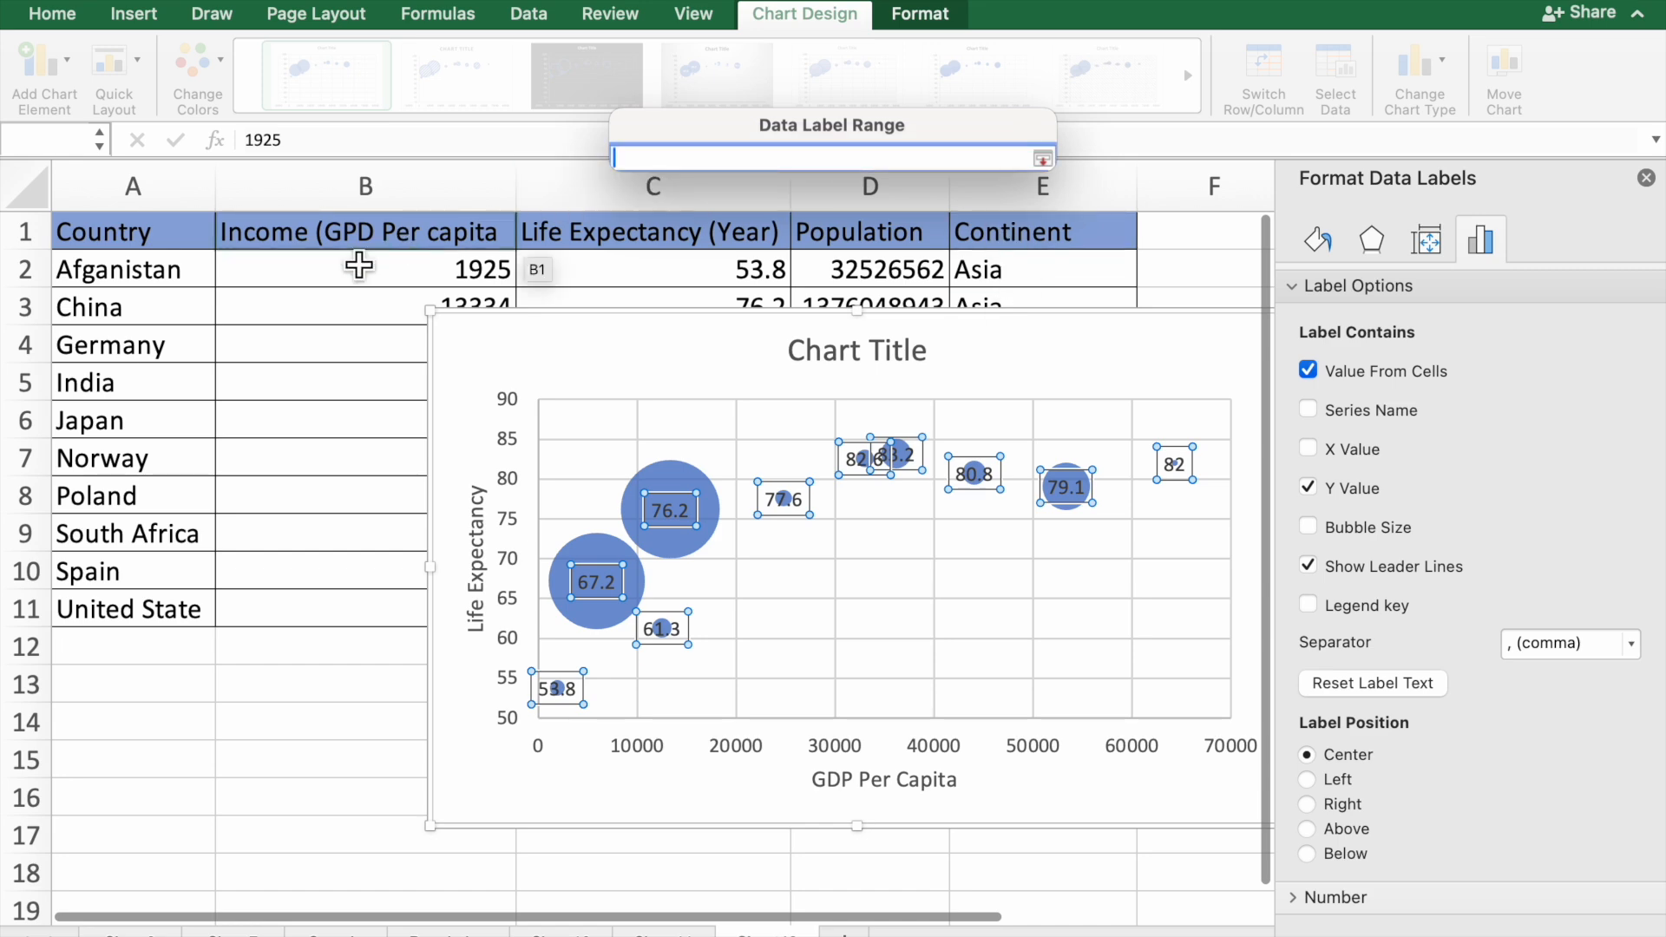
pyautogui.click(169, 281)
pyautogui.moveTo(170, 281); pyautogui.dragTo(165, 607)
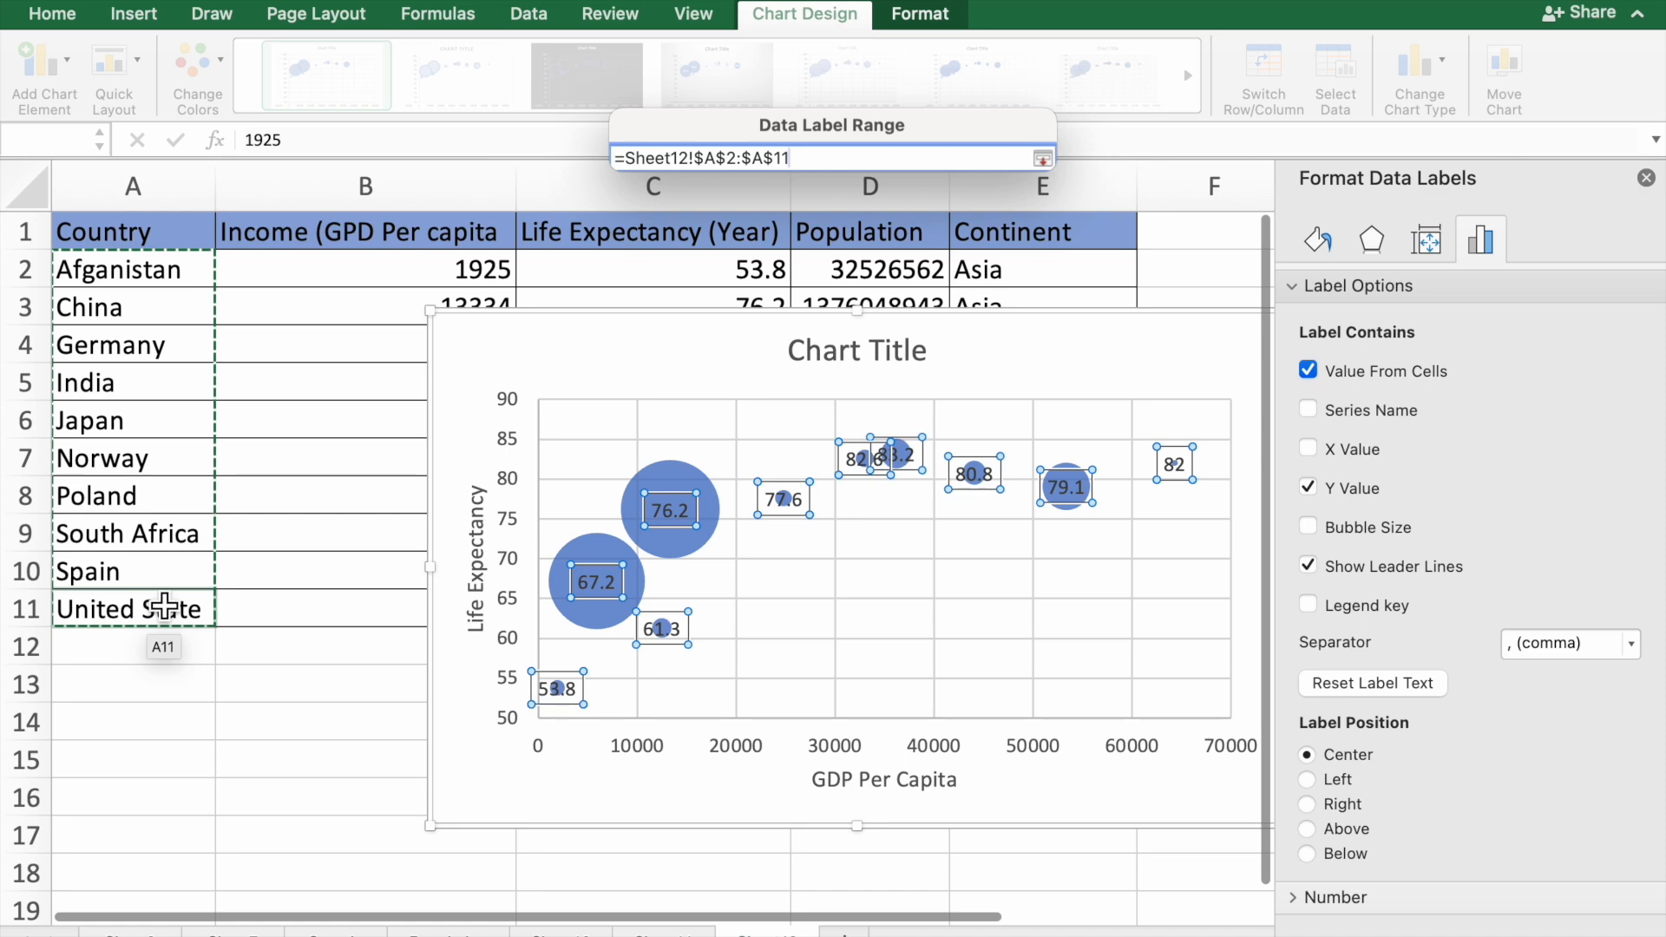
pyautogui.press('Return')
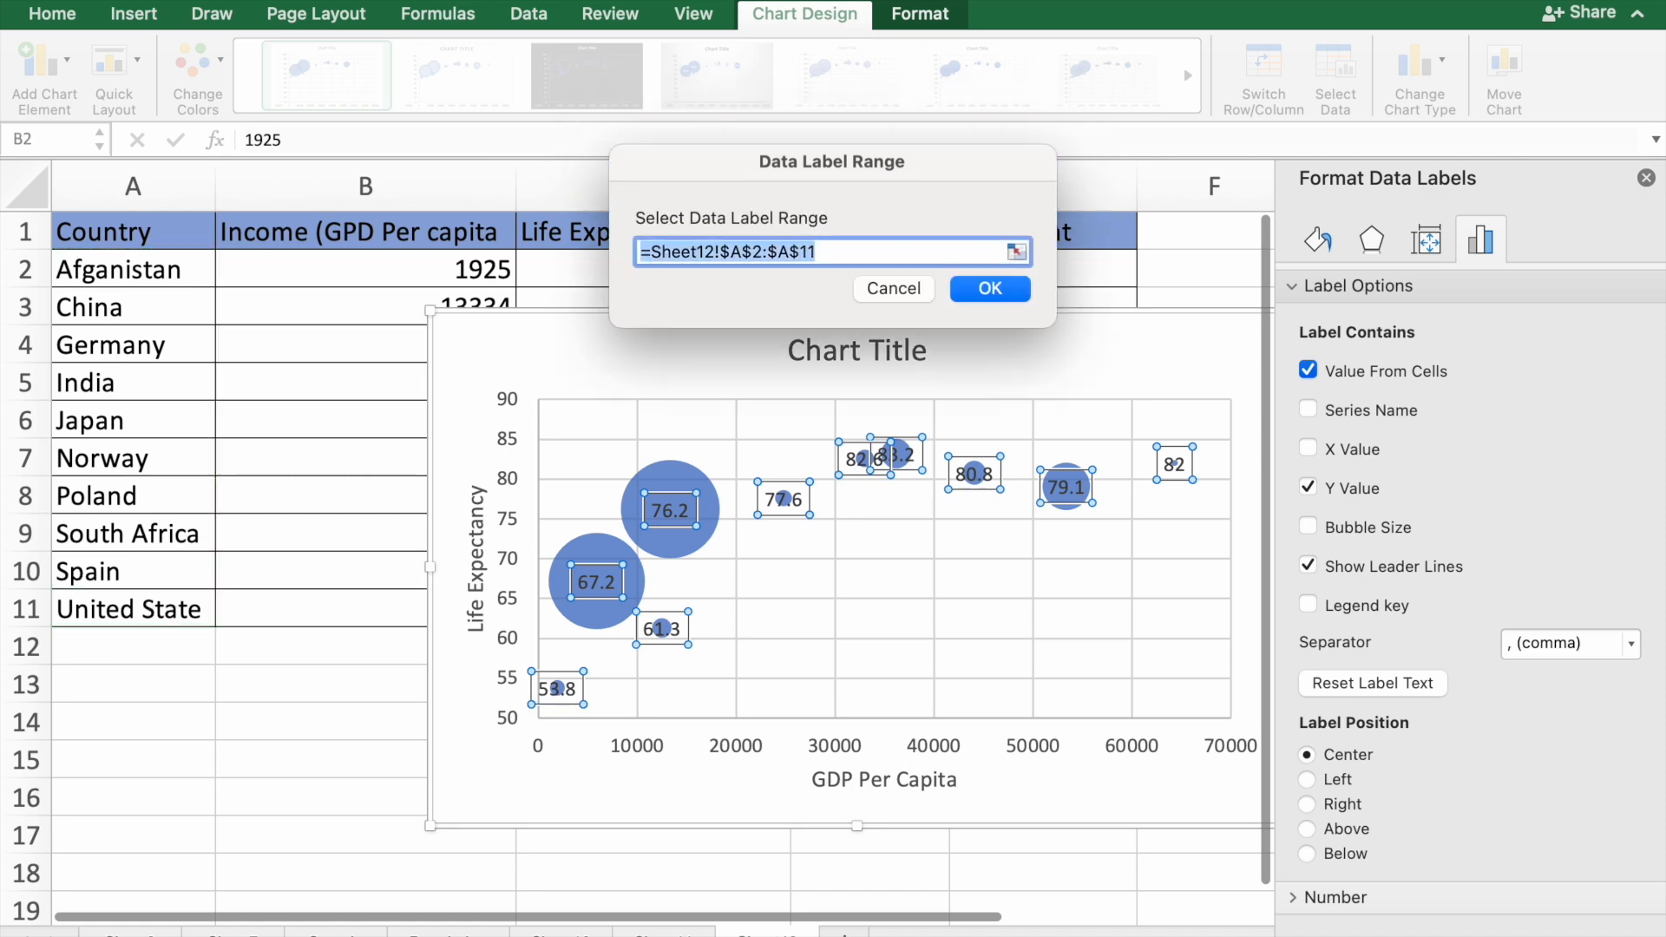
pyautogui.click(990, 289)
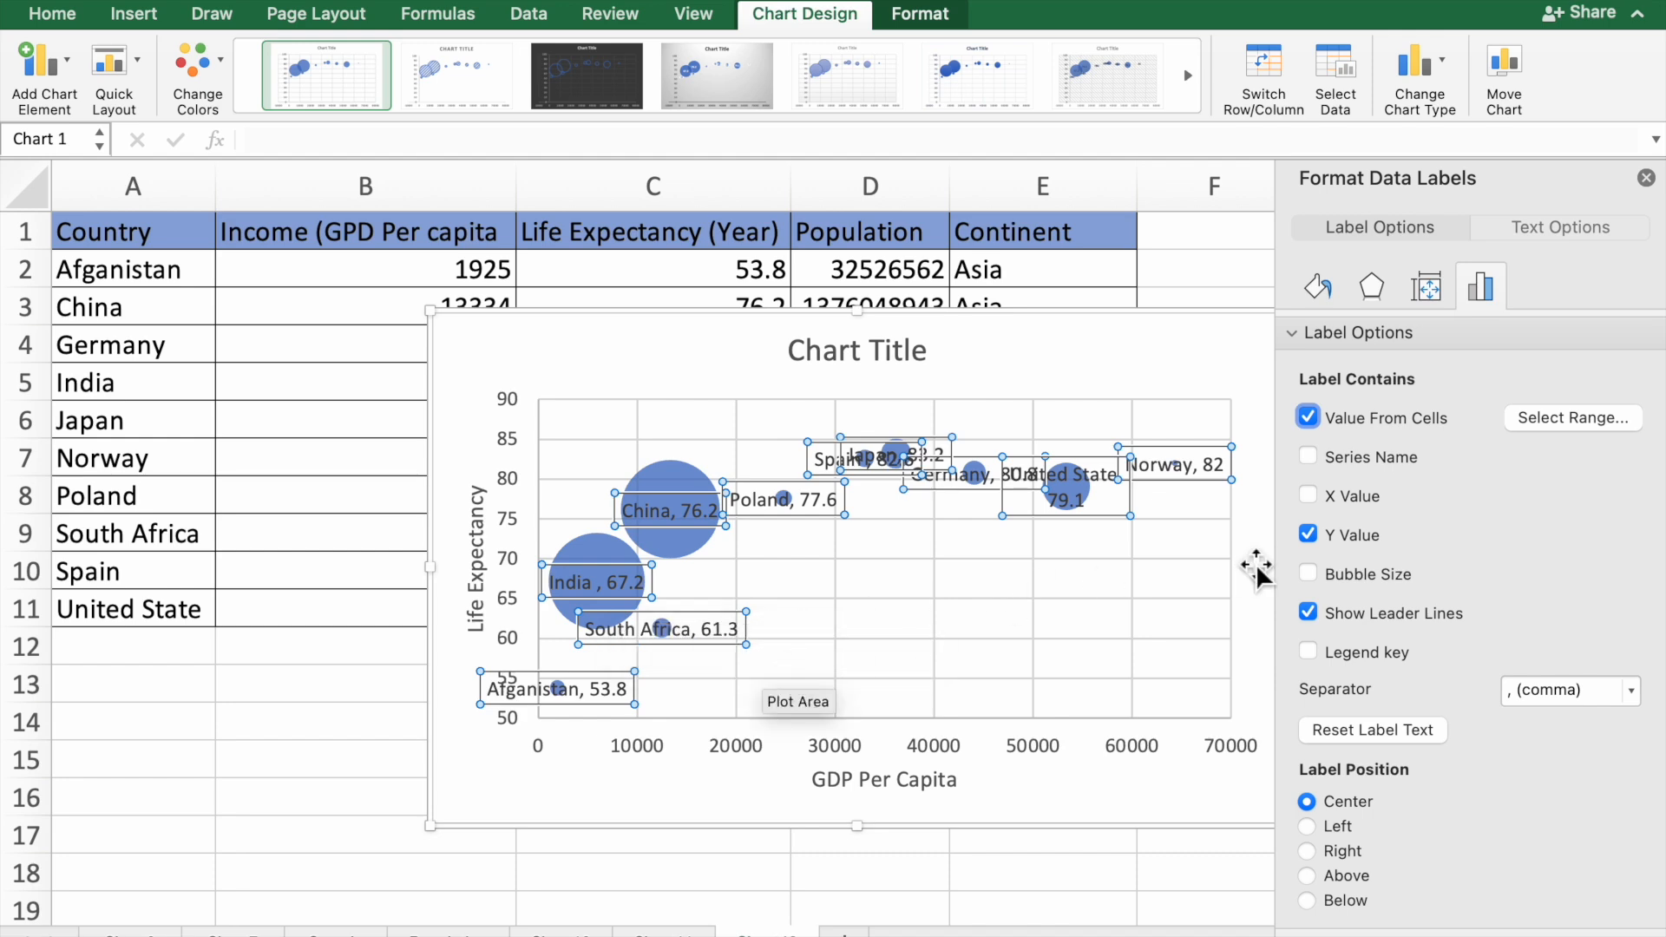
# Remove the Y value from the data labels and turn off their leader lines
pyautogui.click(1308, 535)
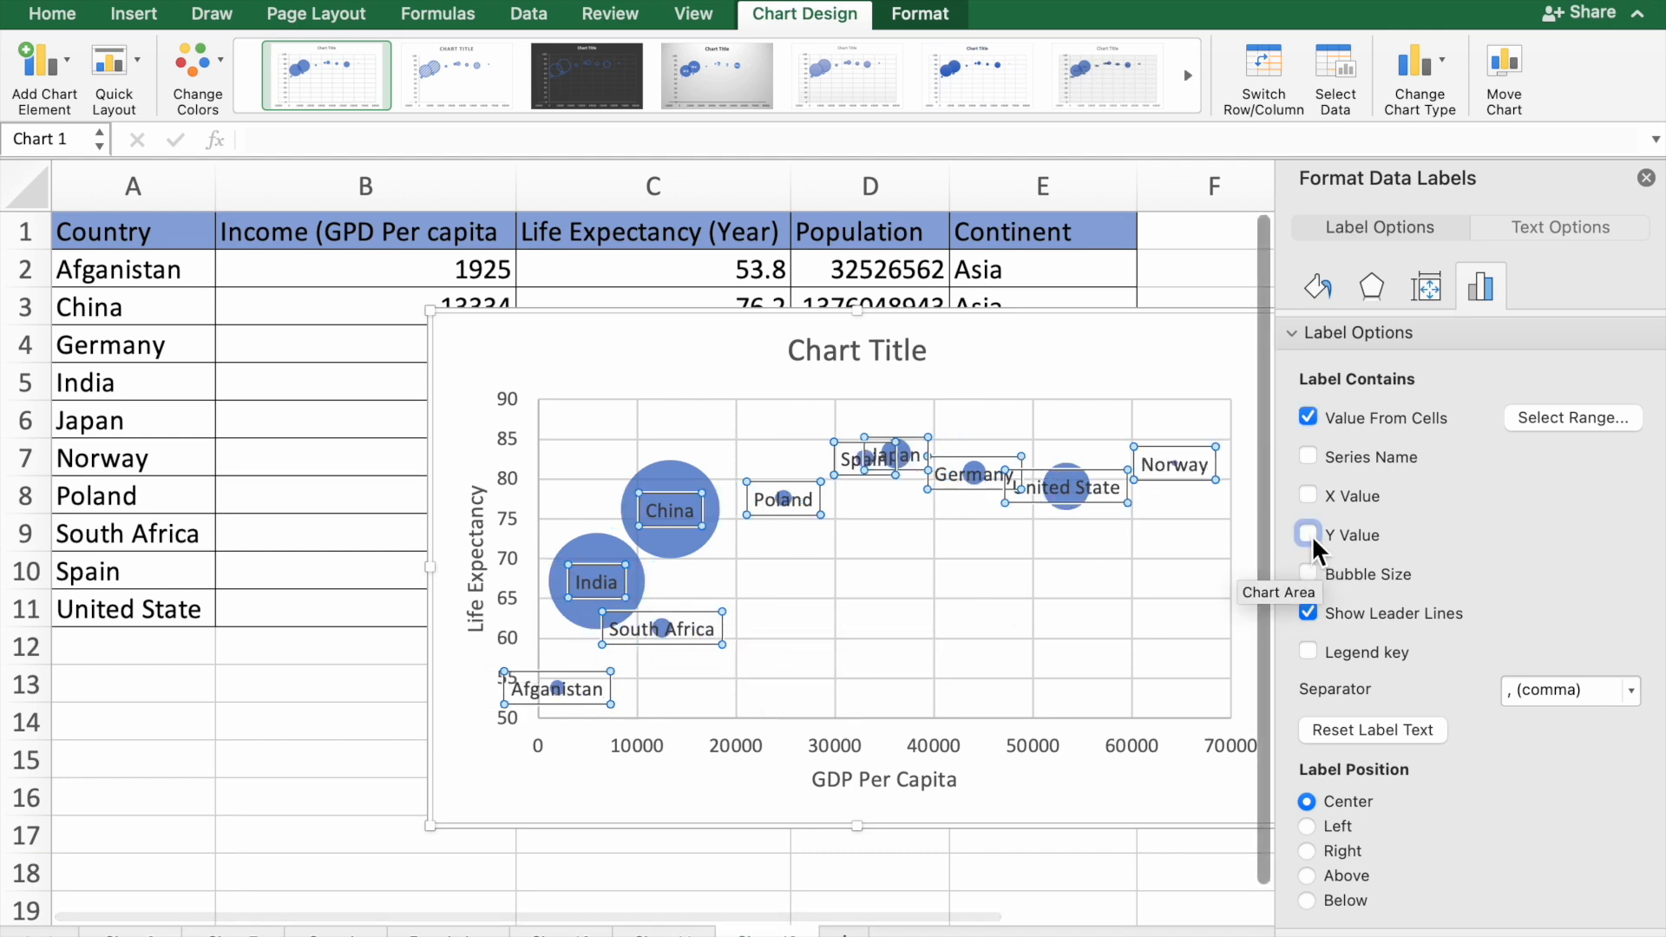
pyautogui.click(1308, 613)
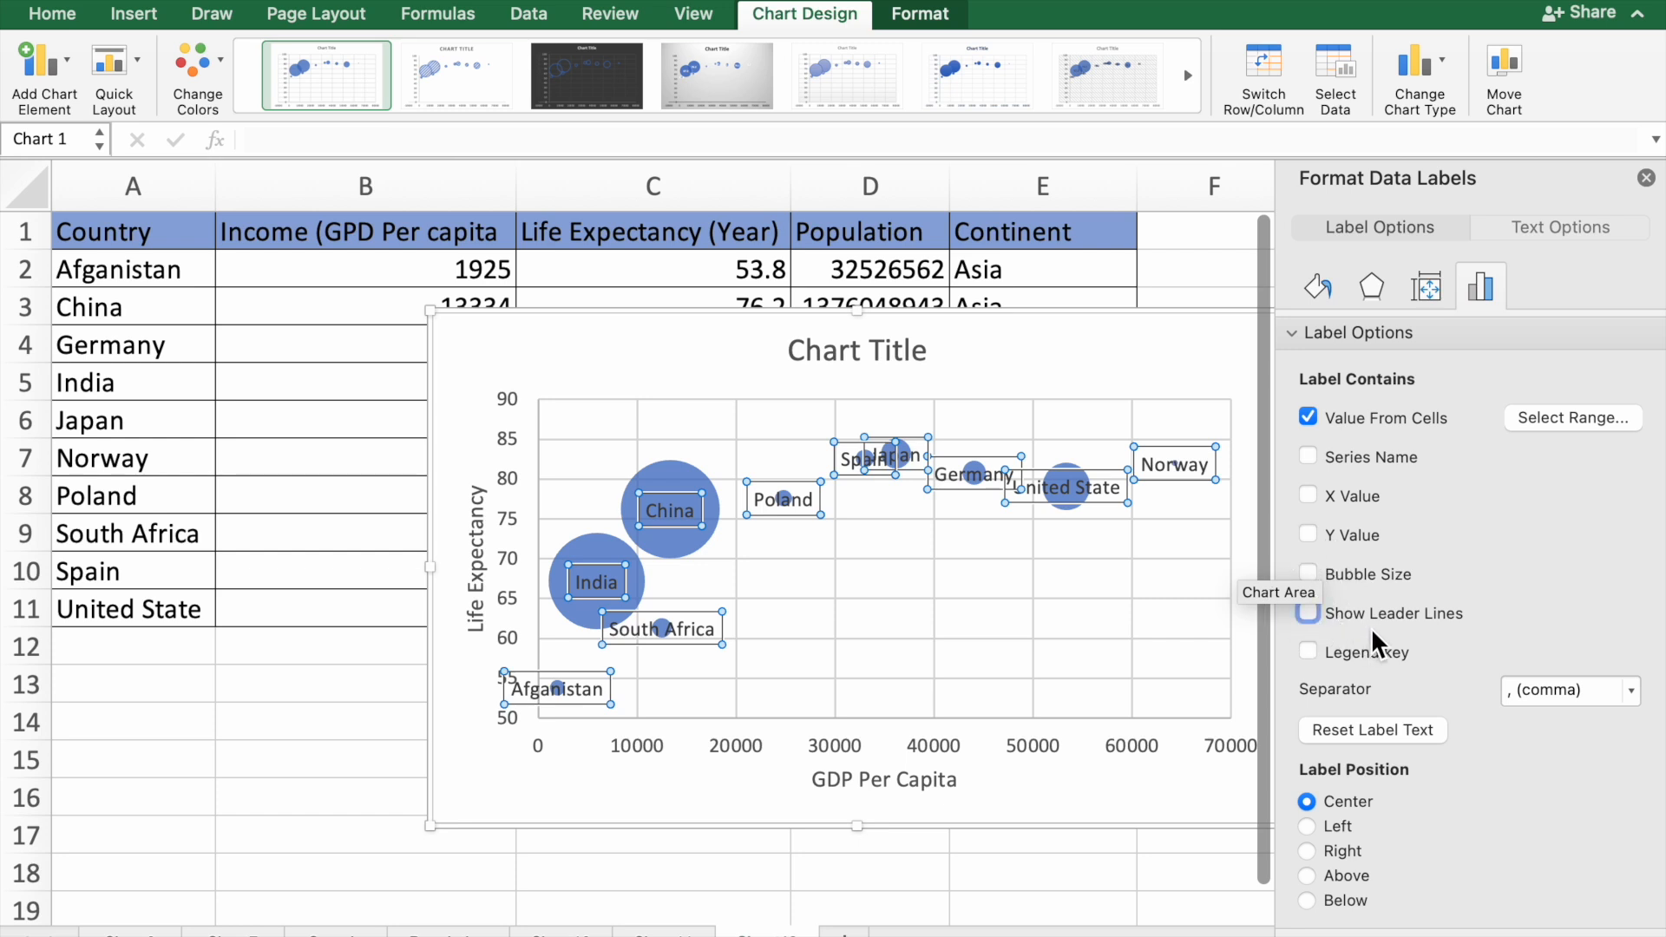
pyautogui.scroll(-1, 1408, 707)
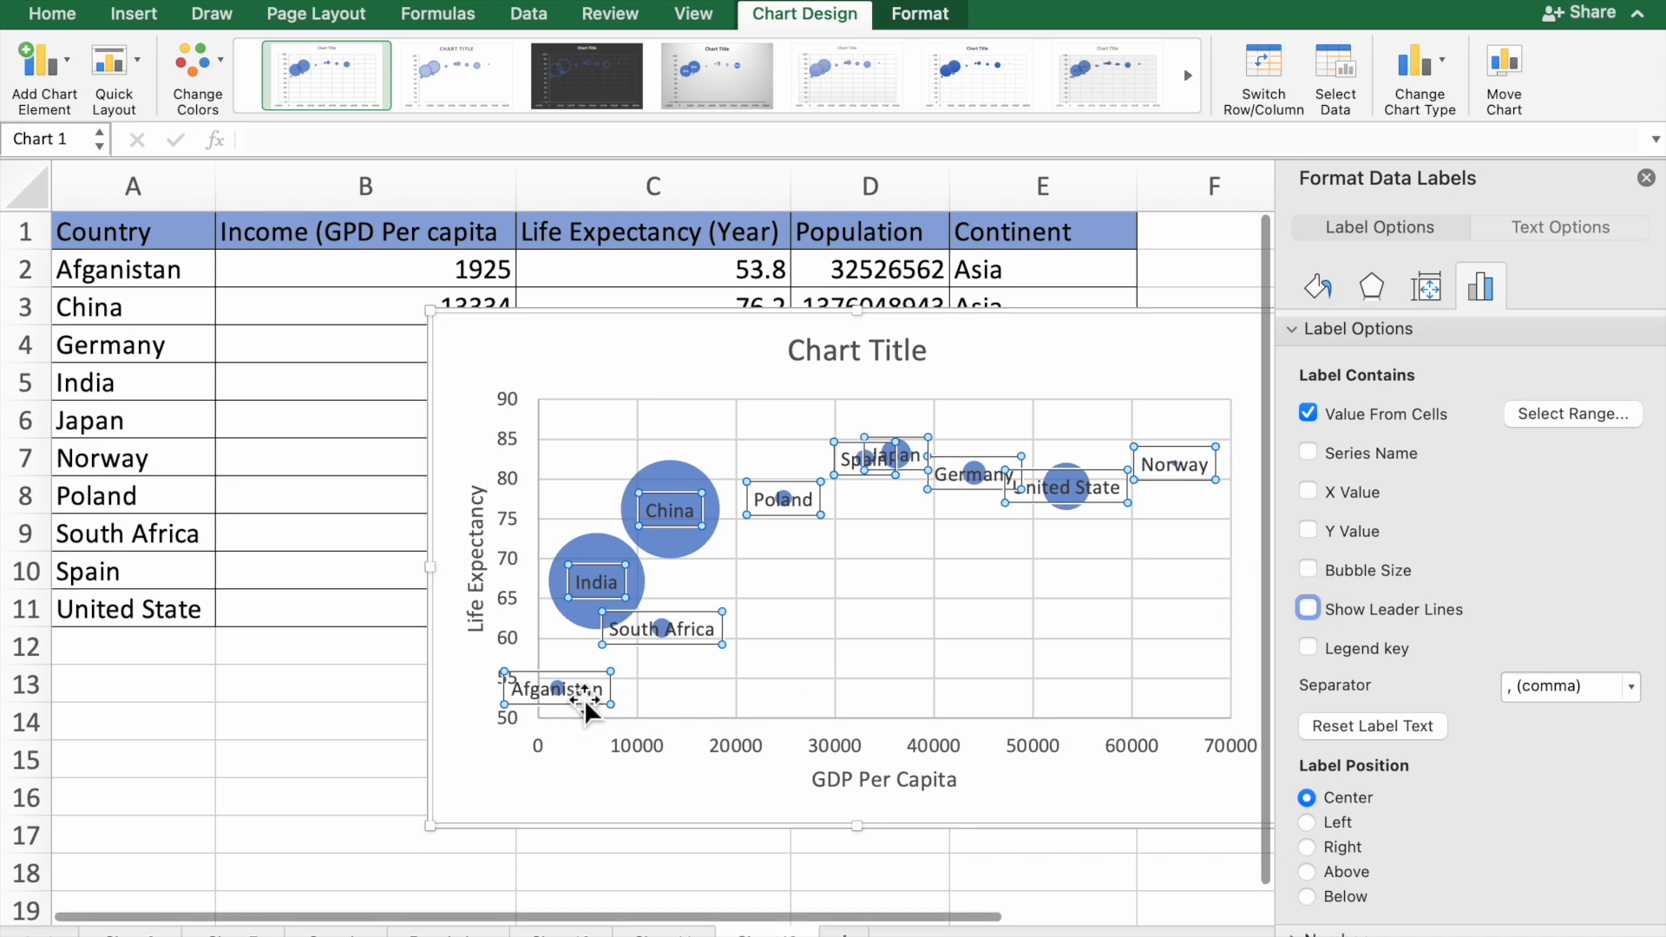
# Move the Afganistan, South Africa, Poland, Japan and Spain data labels off their bubbles into the clear space beside them
pyautogui.moveTo(592, 698); pyautogui.dragTo(761, 670)
pyautogui.click(783, 500)
pyautogui.moveTo(783, 499); pyautogui.dragTo(797, 533)
pyautogui.click(880, 461)
pyautogui.moveTo(880, 461); pyautogui.dragTo(945, 414)
pyautogui.click(902, 451)
# Move the Germany, United State and Norway data labels below their bubbles and close the data label formatting
pyautogui.click(976, 475)
pyautogui.moveTo(976, 476); pyautogui.dragTo(976, 525)
pyautogui.click(1072, 482)
pyautogui.moveTo(1073, 482); pyautogui.dragTo(1089, 526)
pyautogui.click(1175, 472)
pyautogui.moveTo(1176, 471); pyautogui.dragTo(1185, 517)
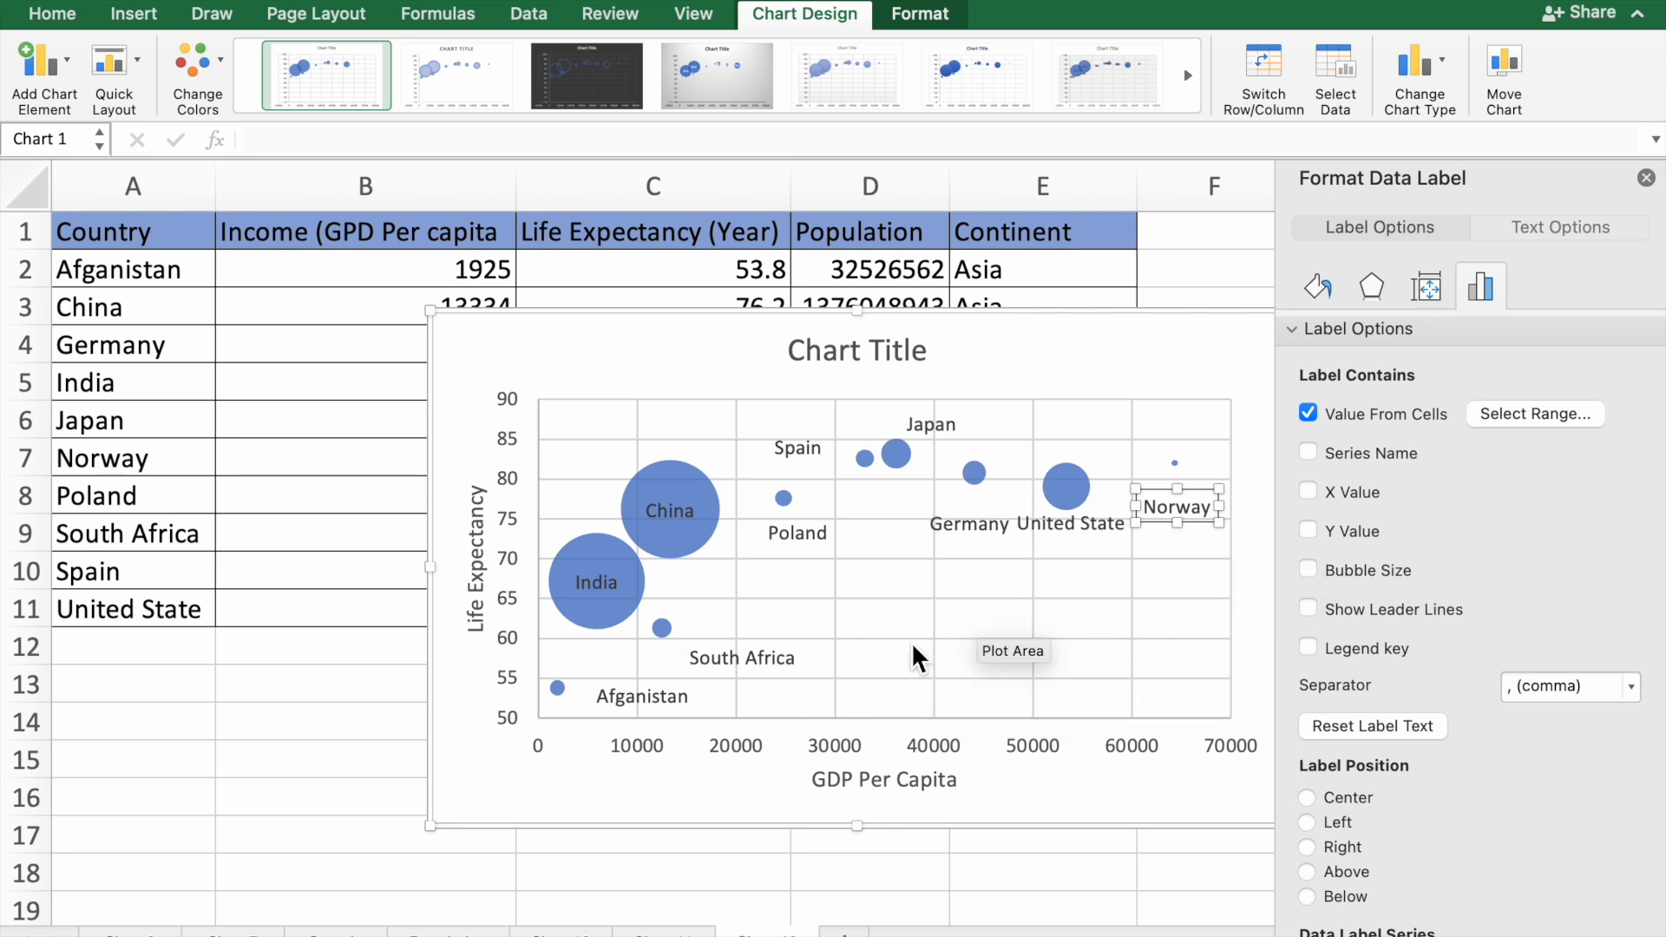
pyautogui.click(759, 601)
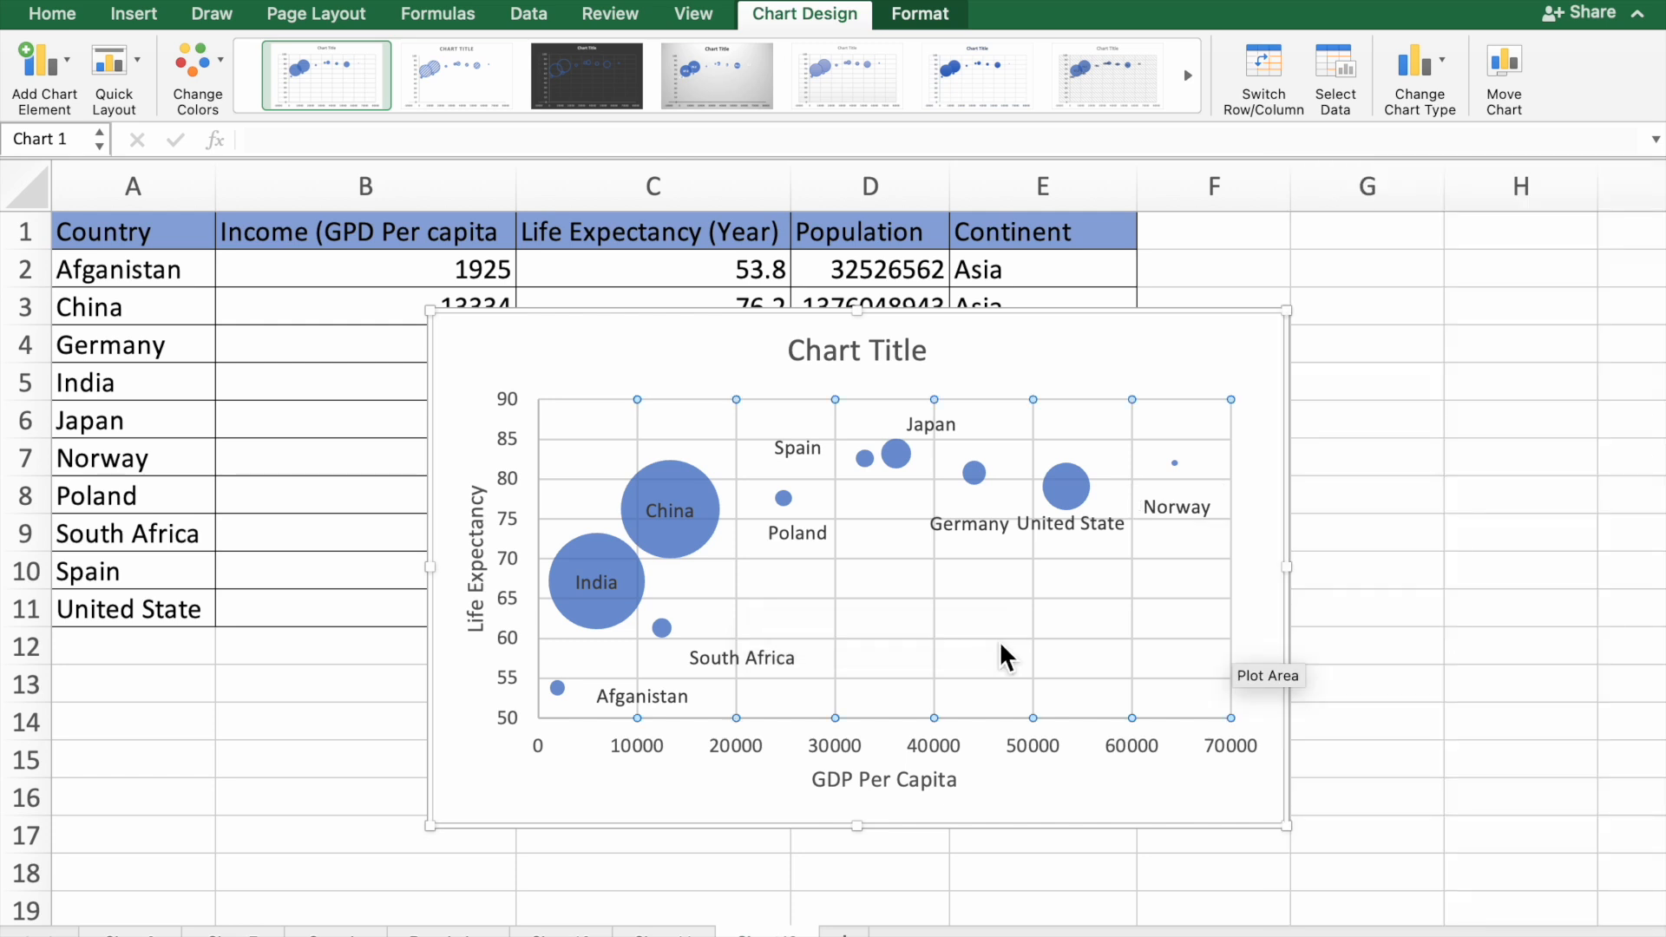
# Select only the India bubble and fill it with the standard red color
pyautogui.moveTo(613, 627)
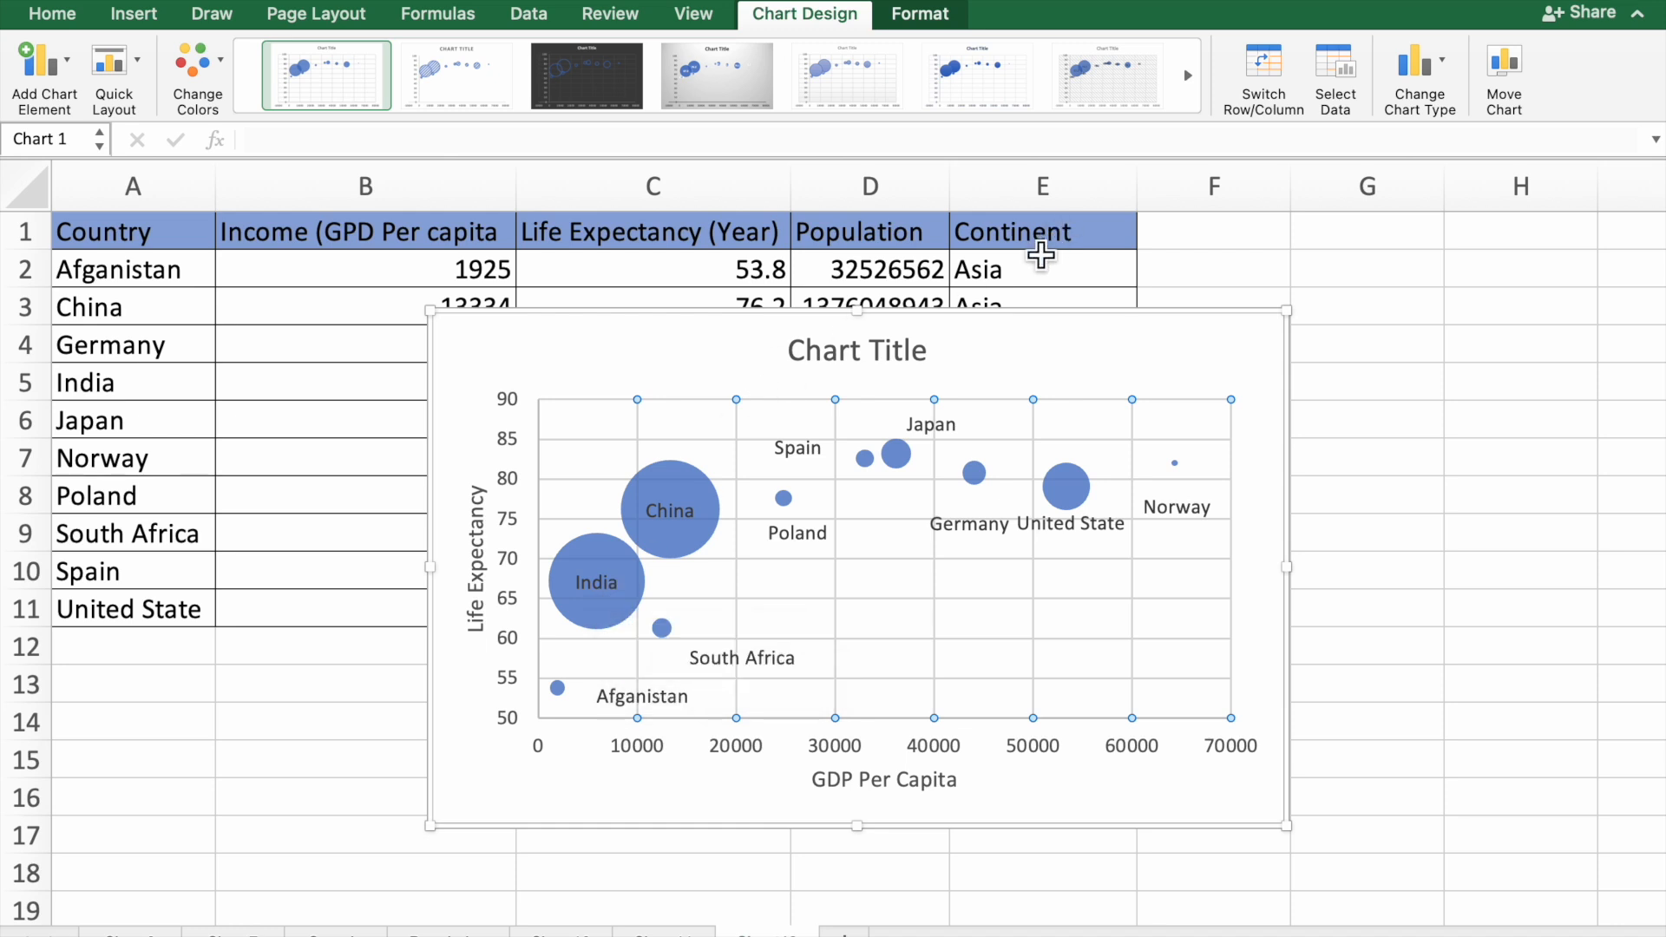
pyautogui.doubleClick(602, 606)
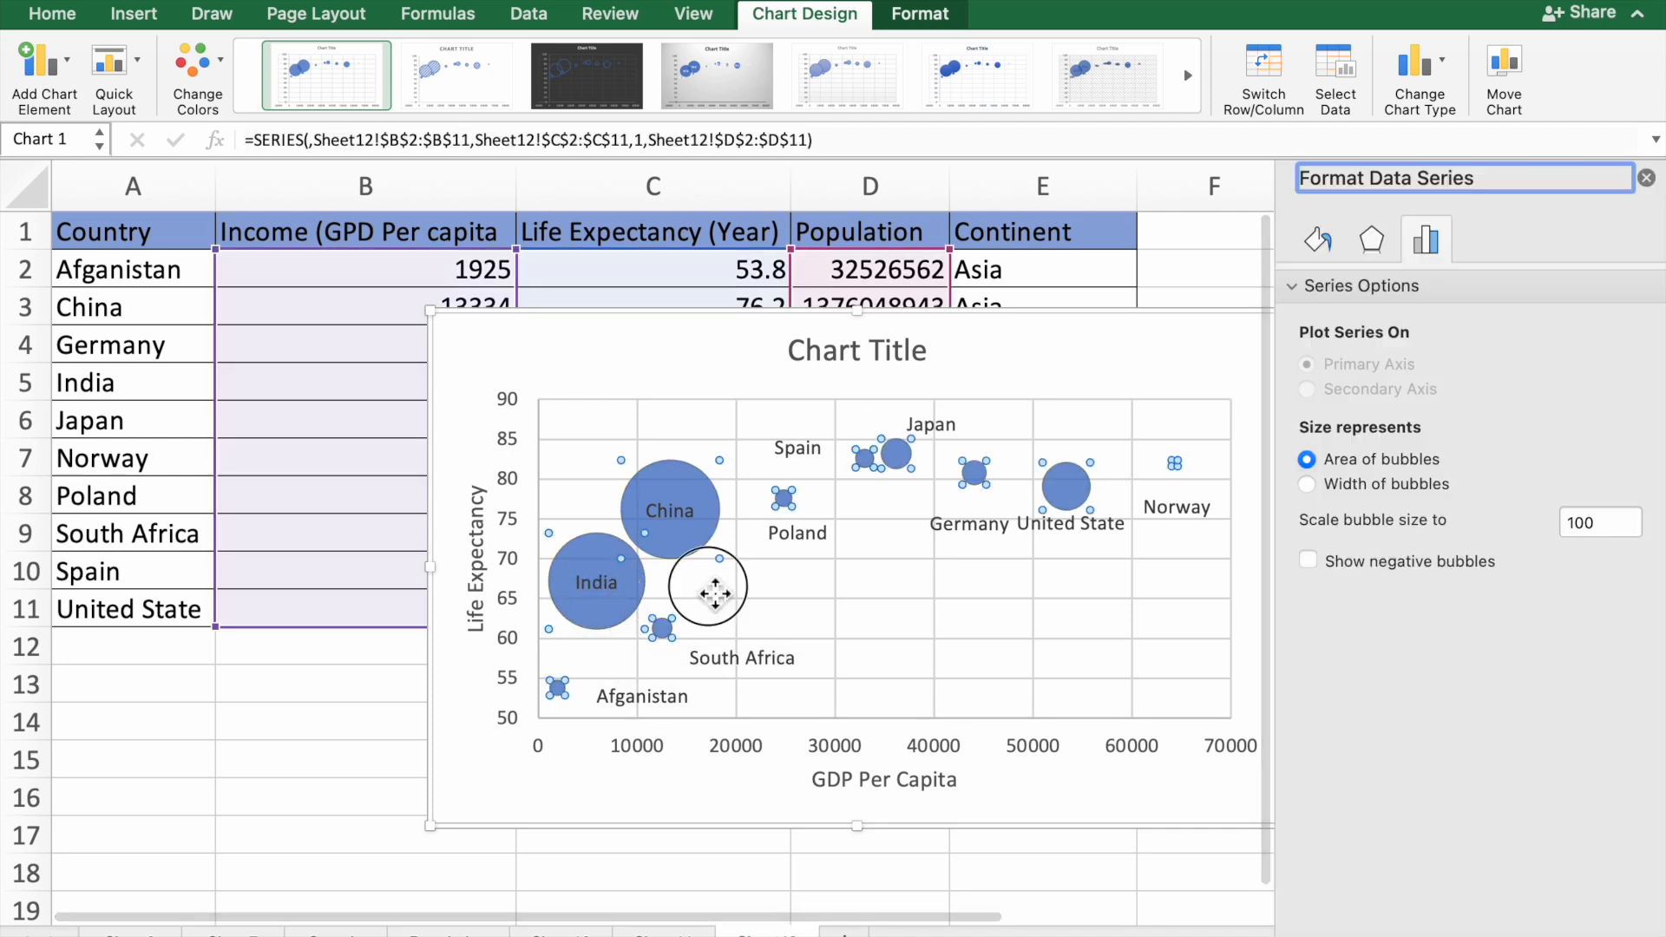
pyautogui.click(715, 593)
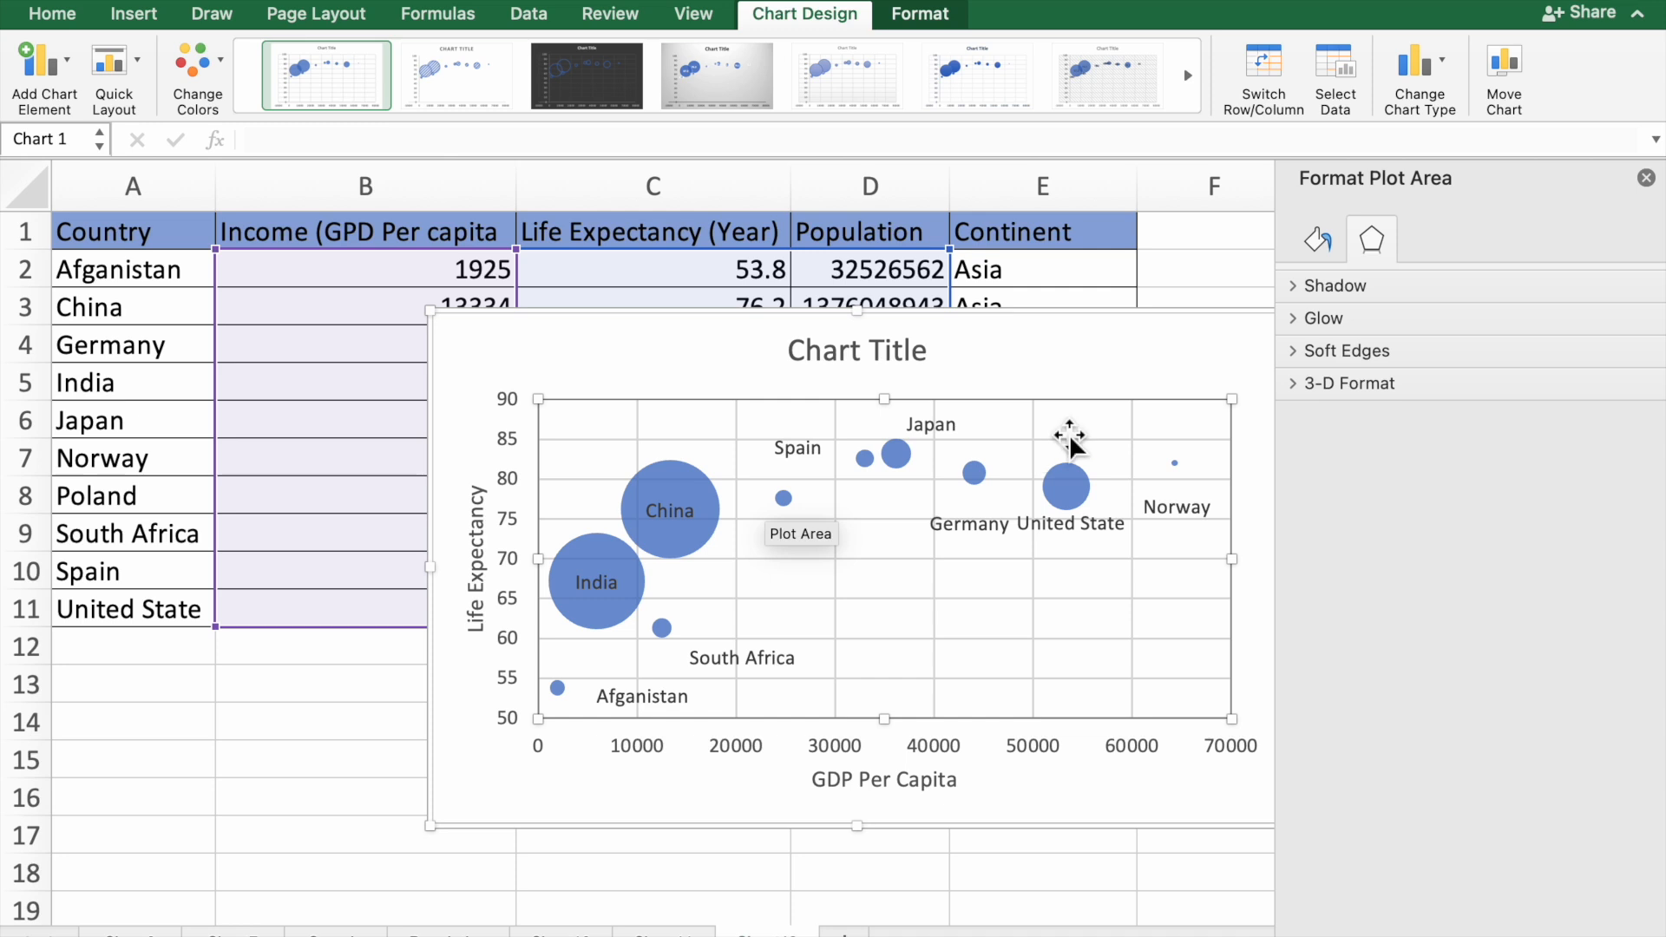
pyautogui.click(601, 598)
pyautogui.click(601, 598)
pyautogui.click(602, 547)
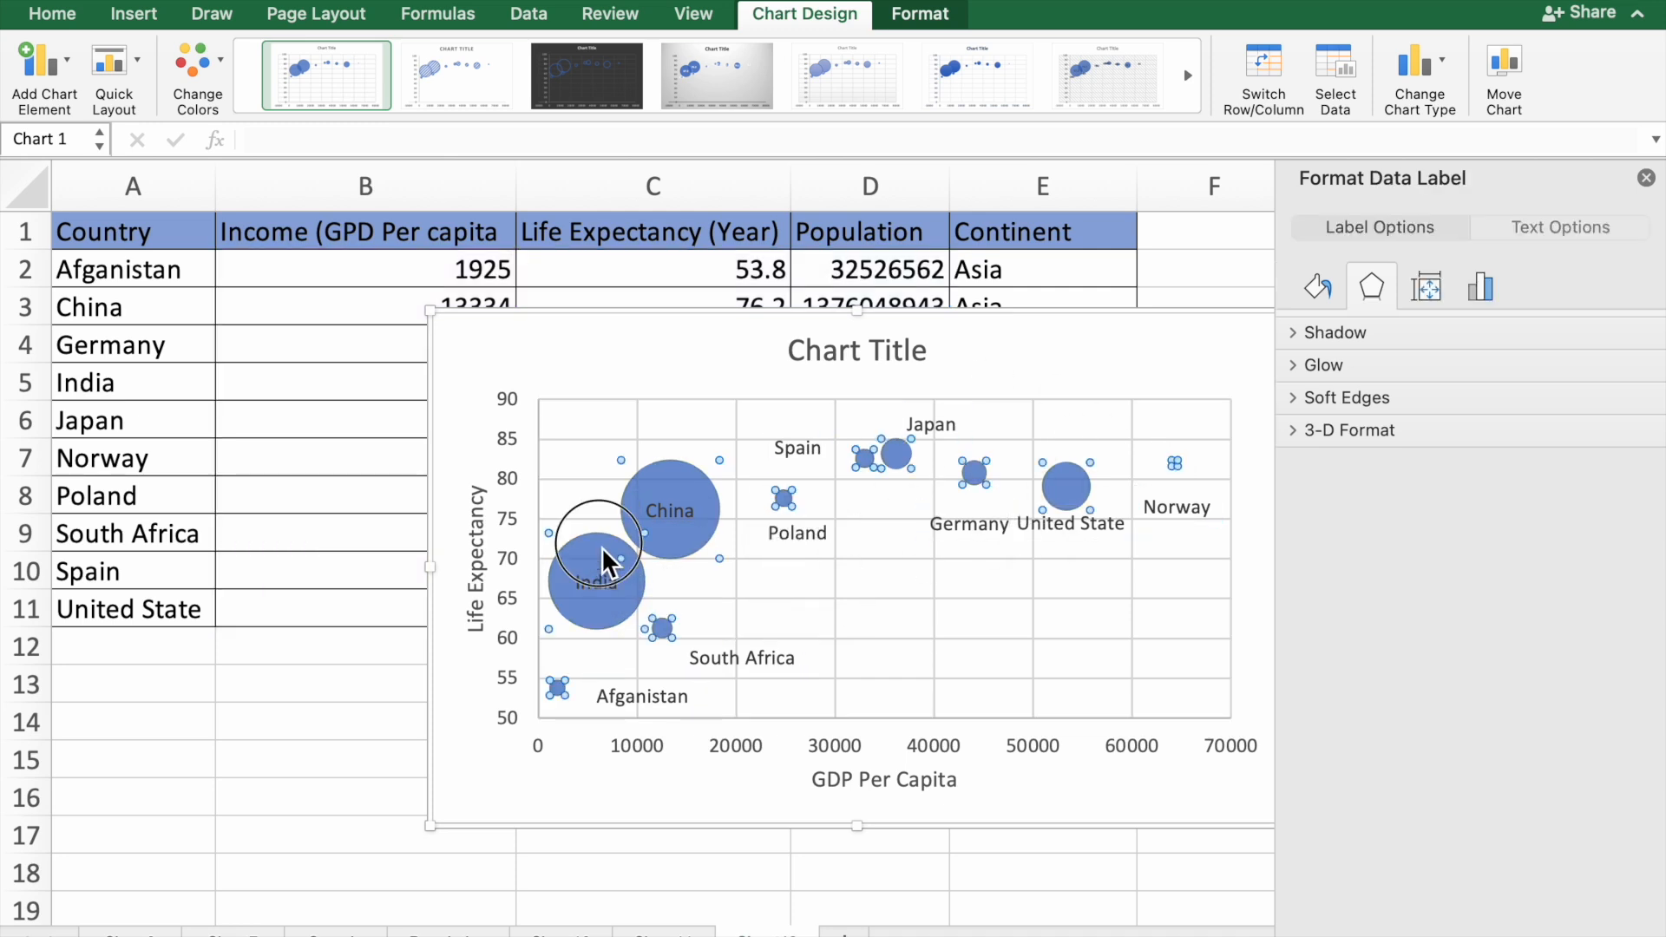
pyautogui.click(601, 546)
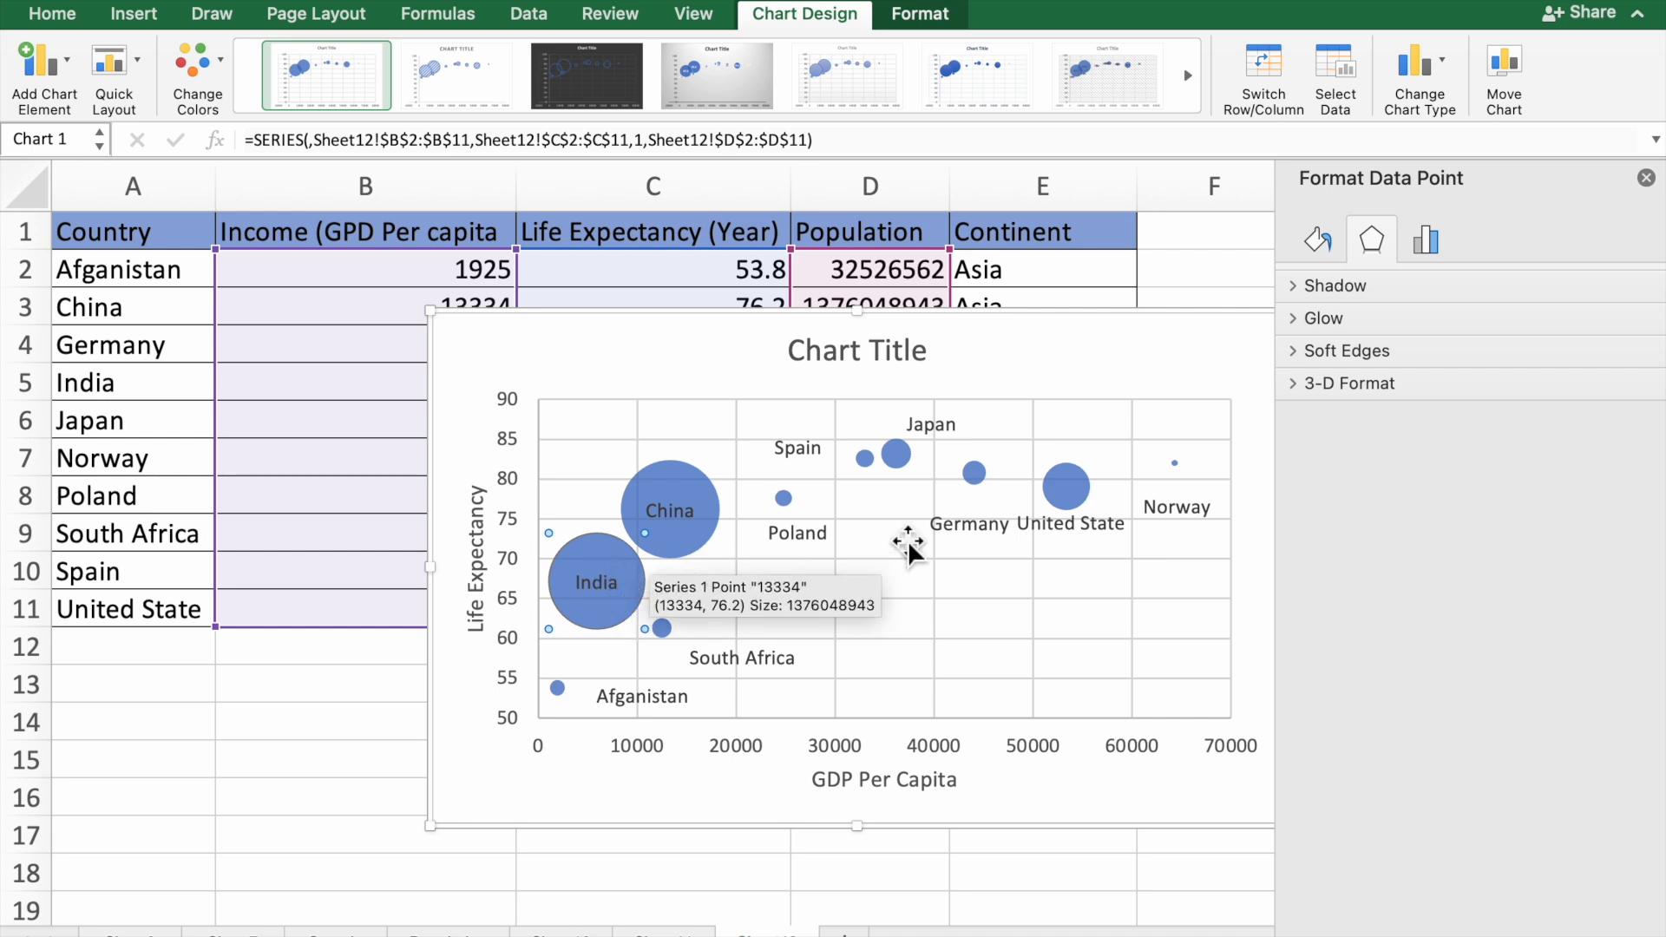
pyautogui.click(951, 14)
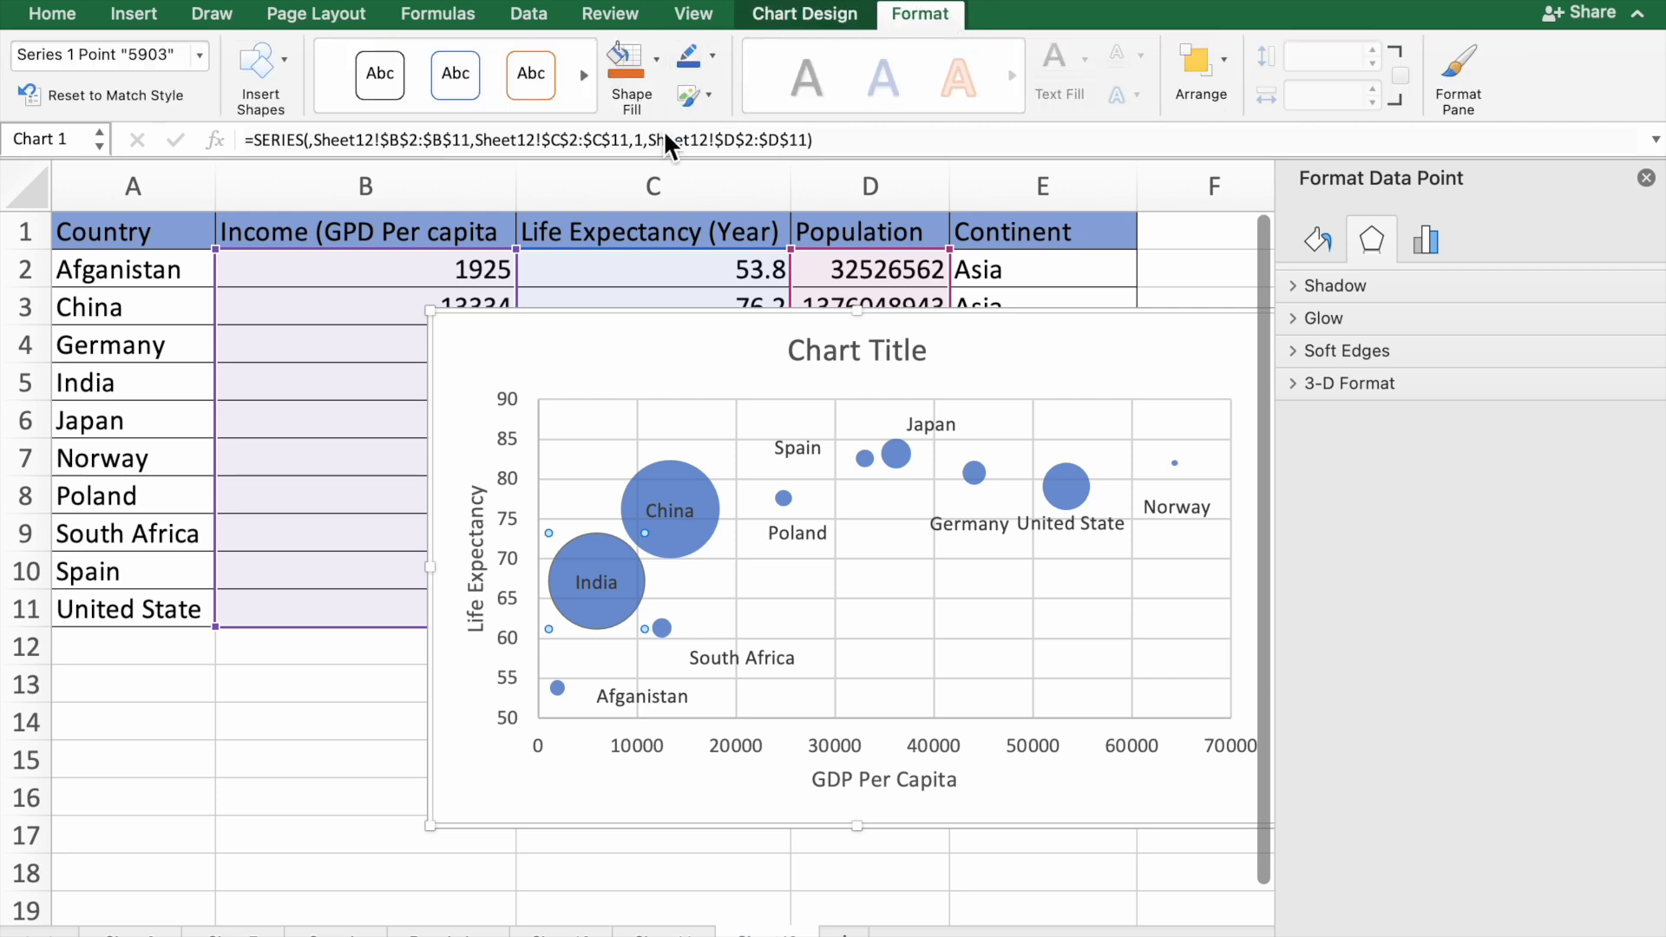
pyautogui.click(658, 73)
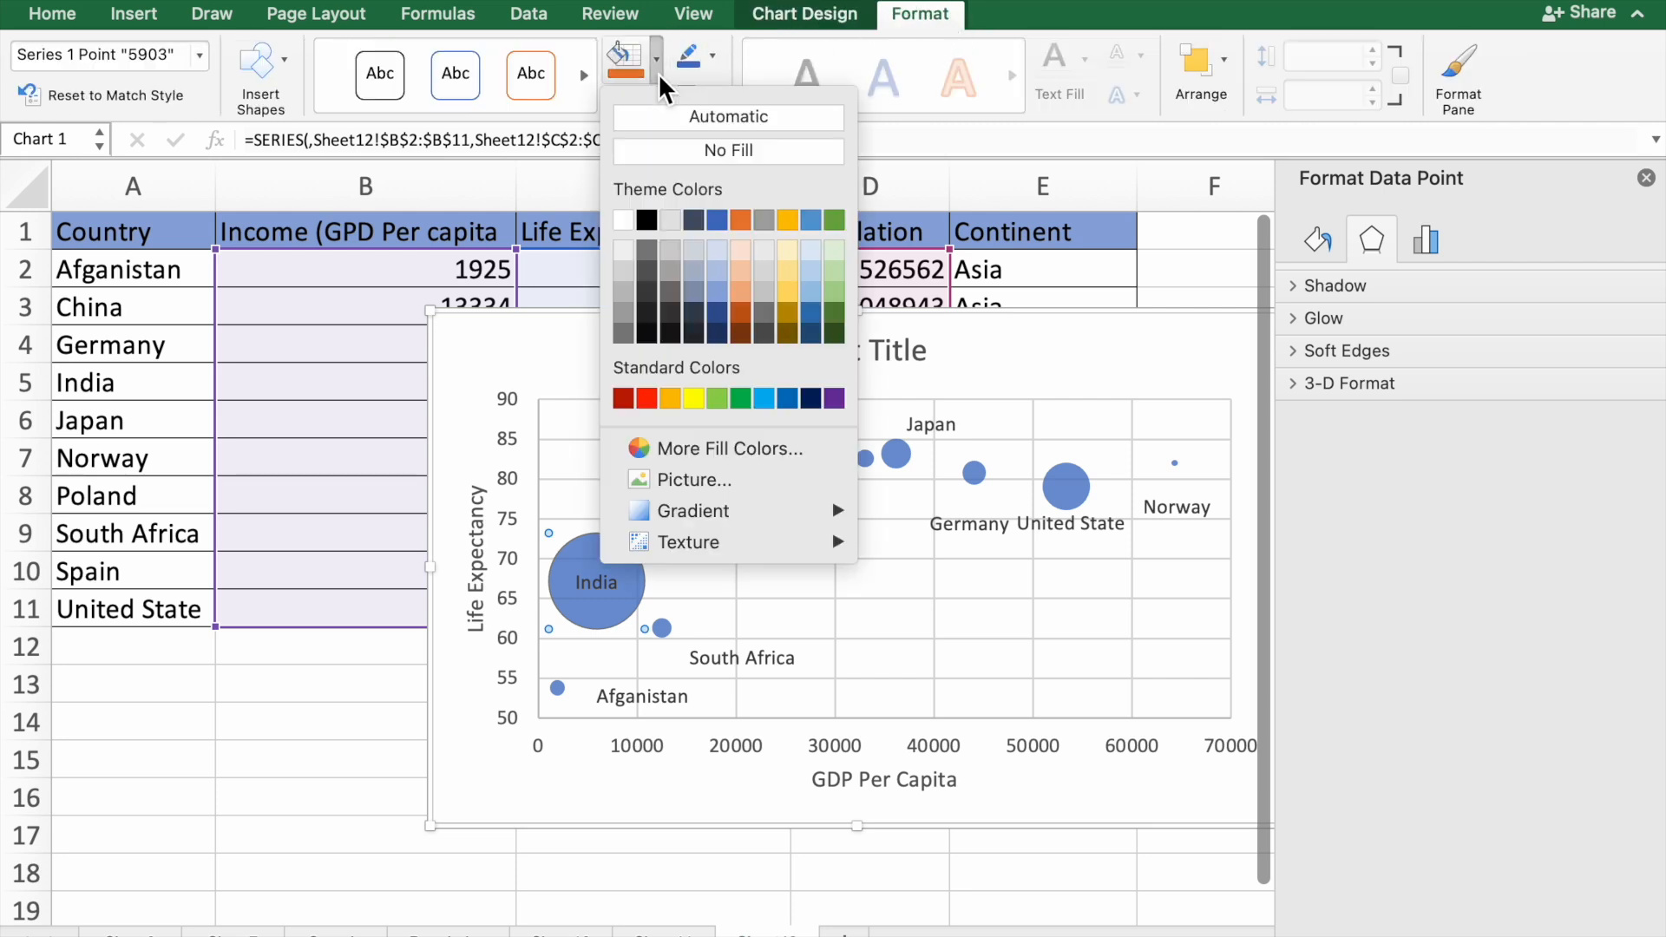
pyautogui.click(647, 399)
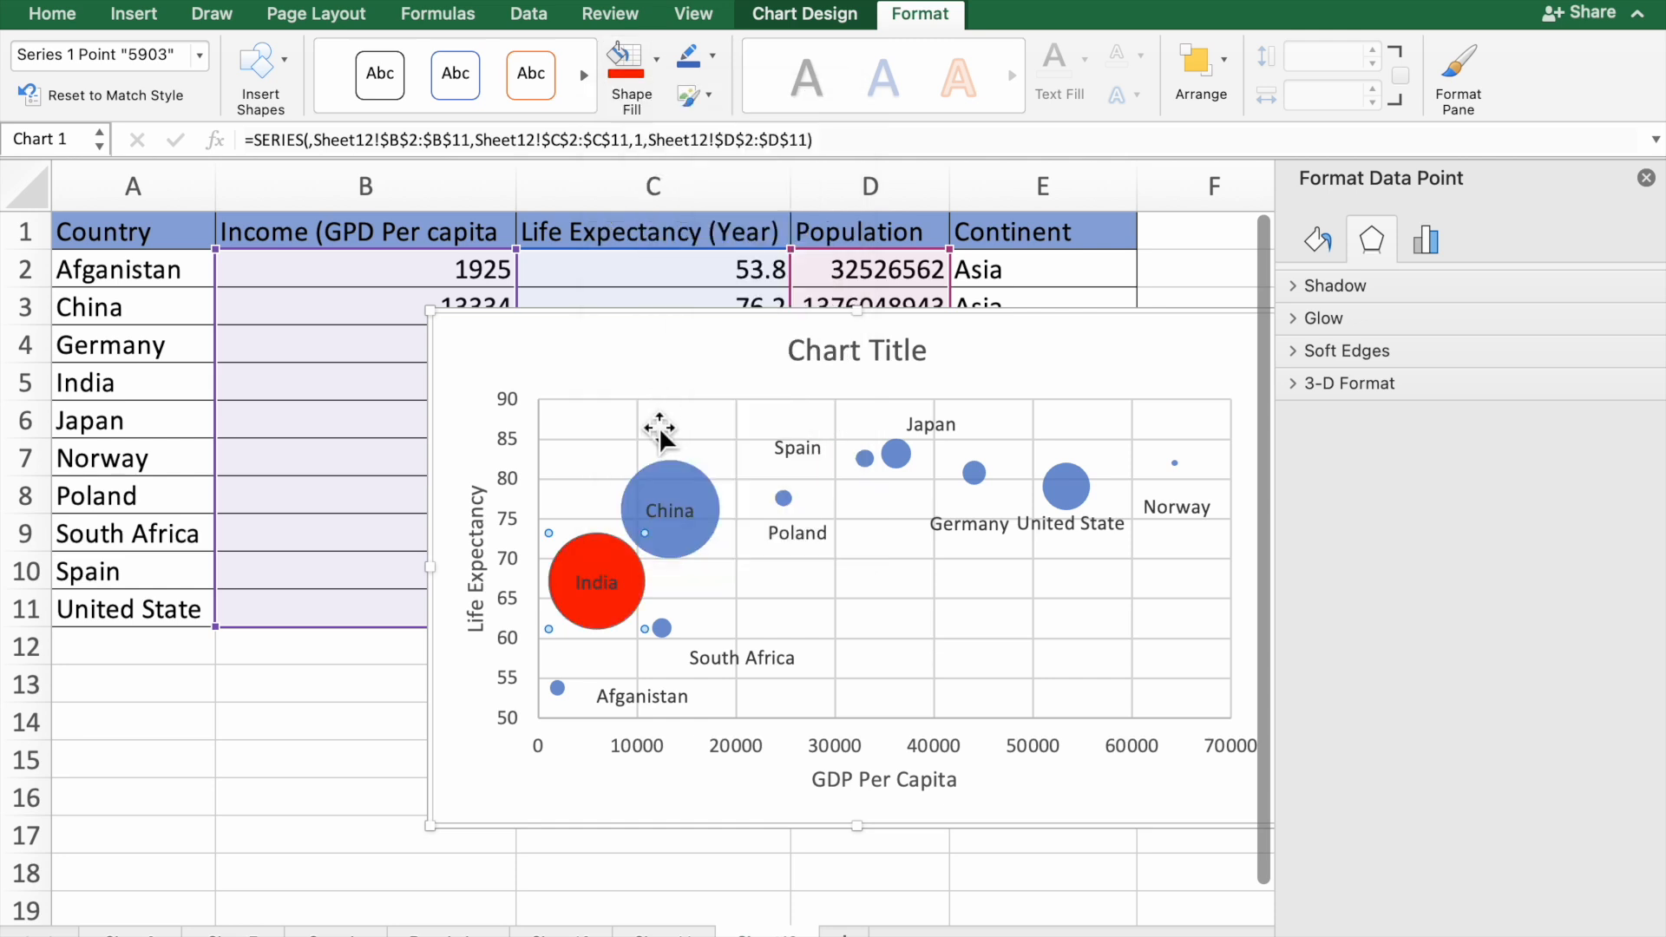
# Fill the China bubble with the same red and deselect it
pyautogui.click(714, 512)
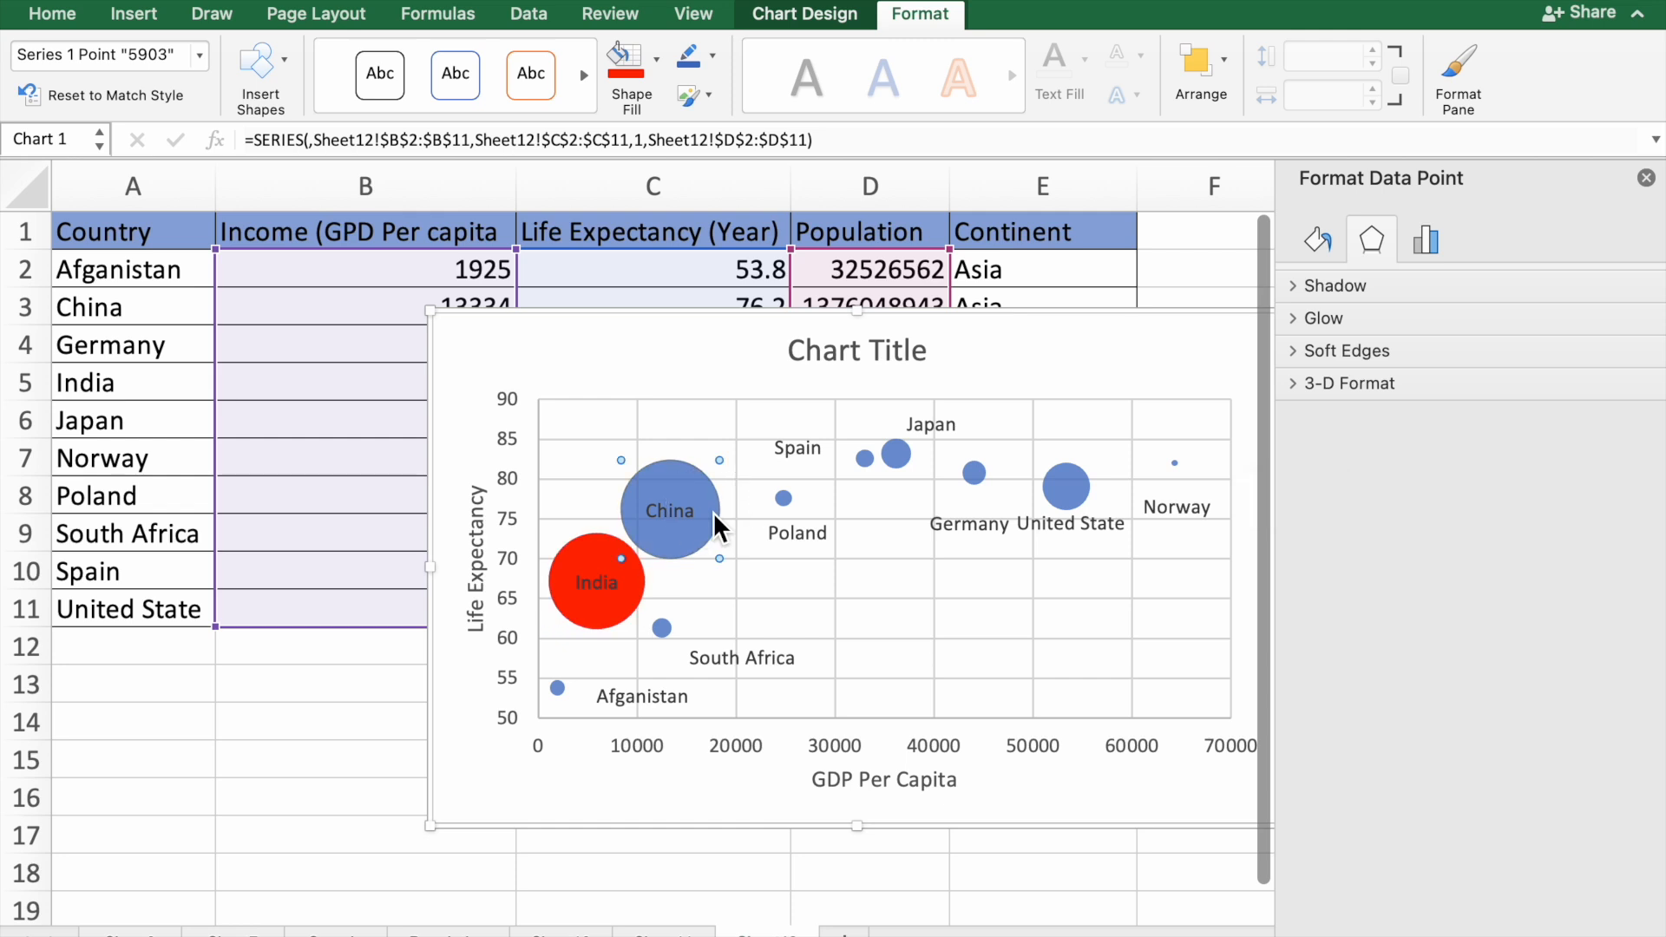
pyautogui.click(624, 61)
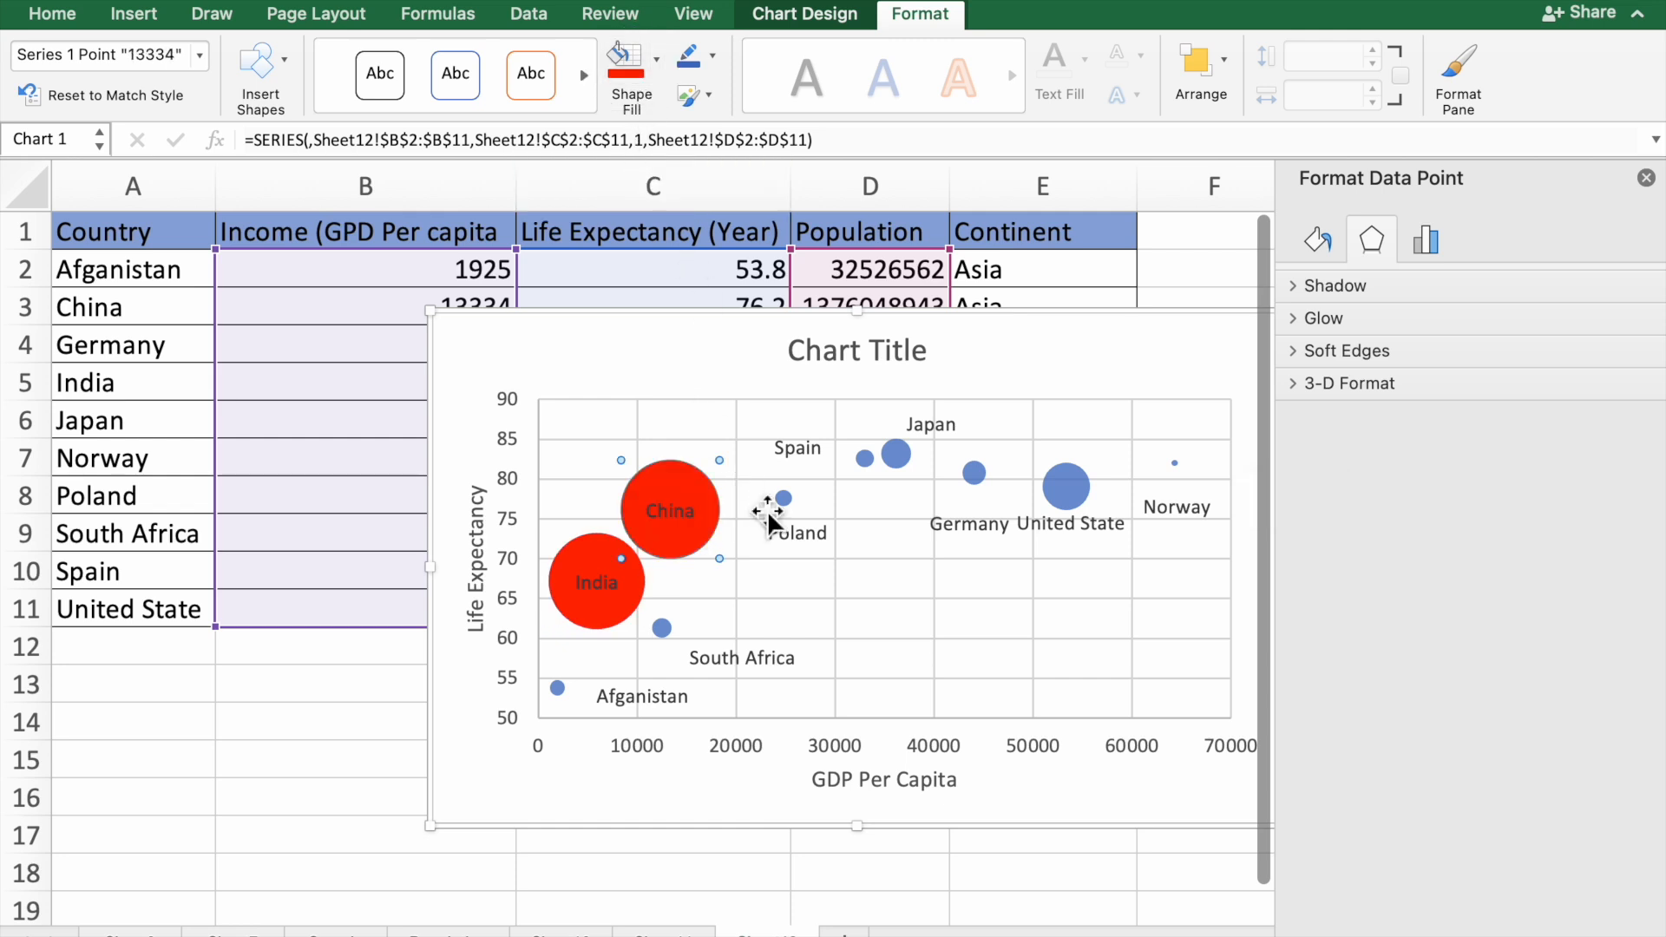
pyautogui.click(910, 668)
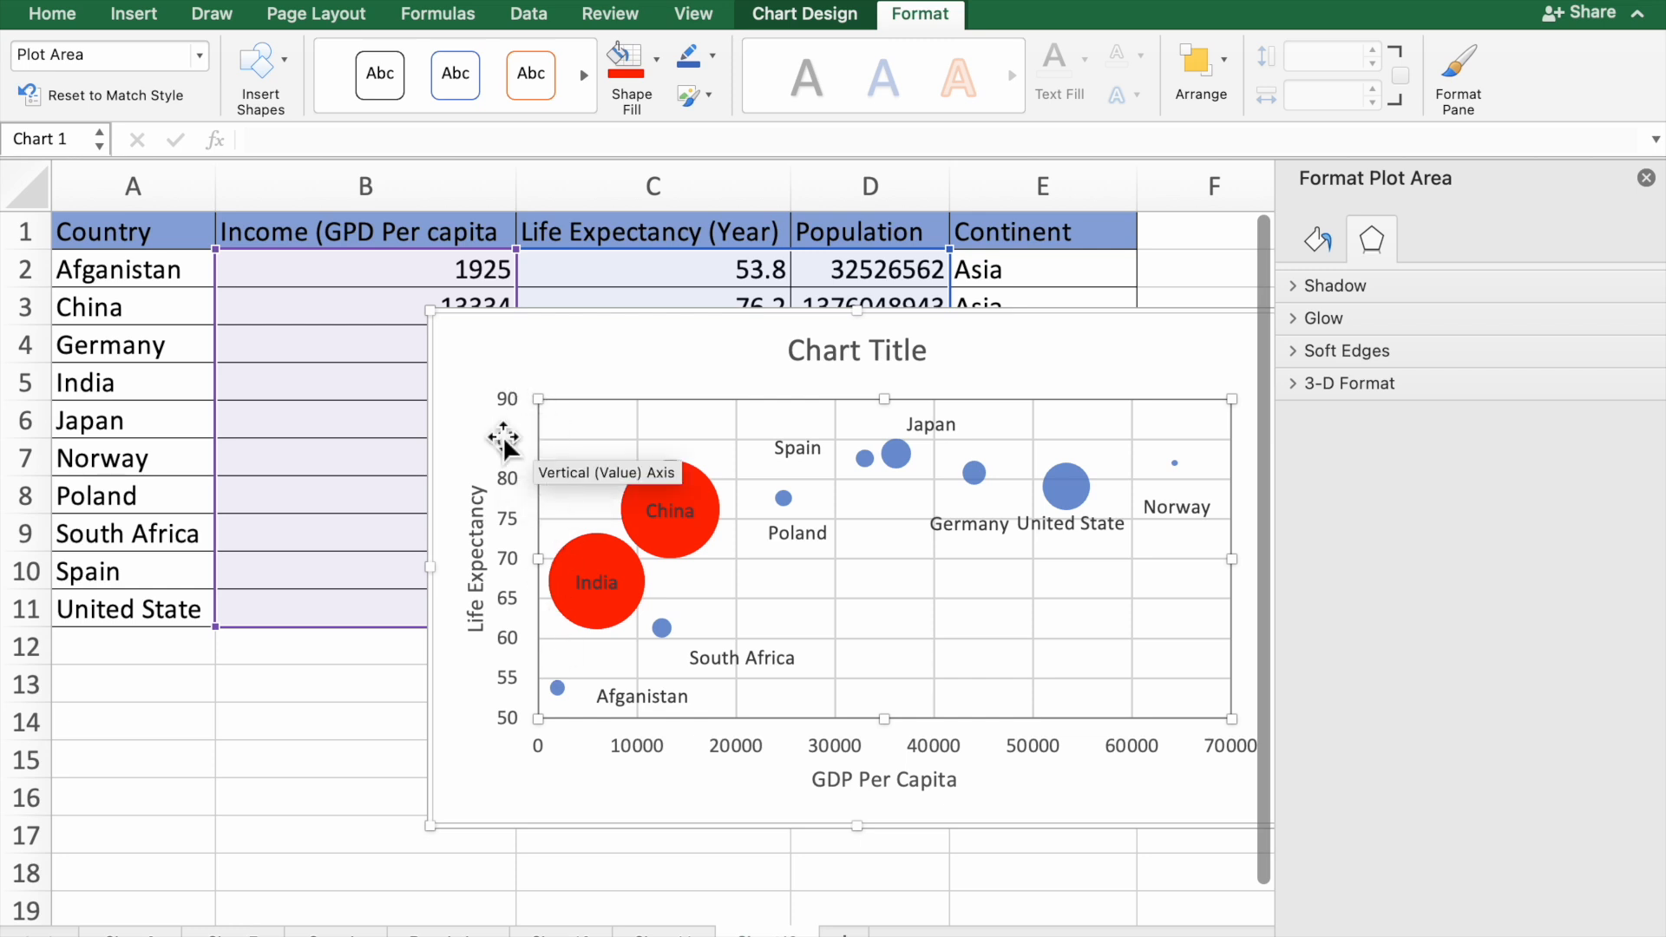
# Select the vertical value axis and open its fill formatting options
pyautogui.click(522, 403)
pyautogui.click(508, 410)
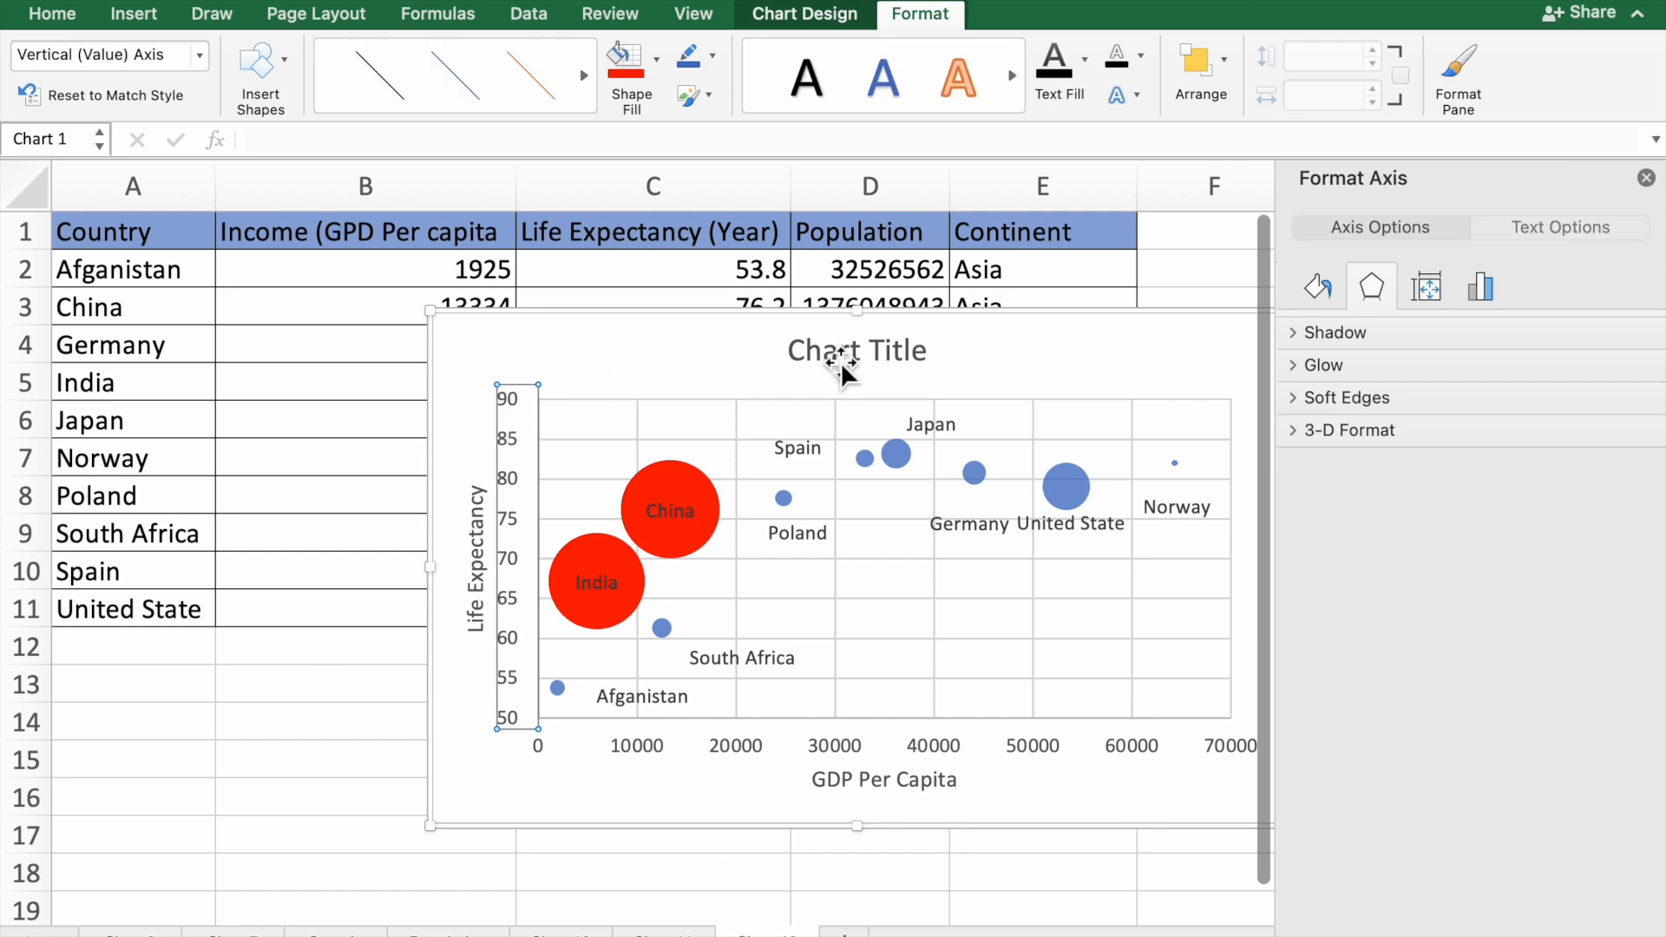
pyautogui.click(1317, 292)
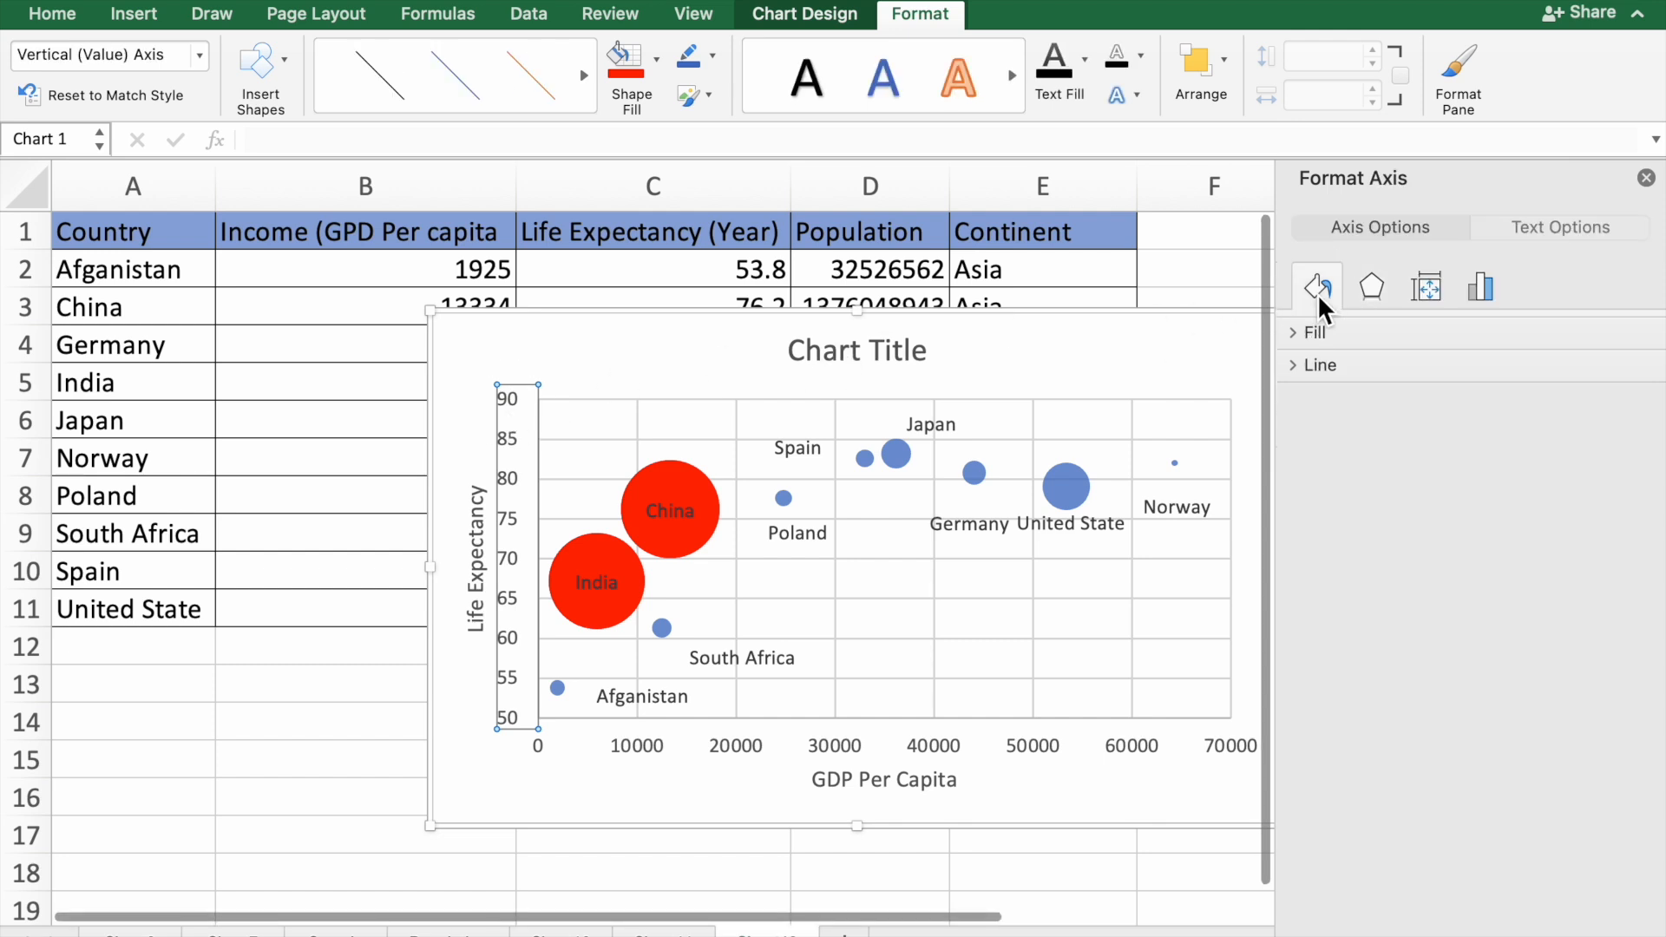
pyautogui.click(1298, 336)
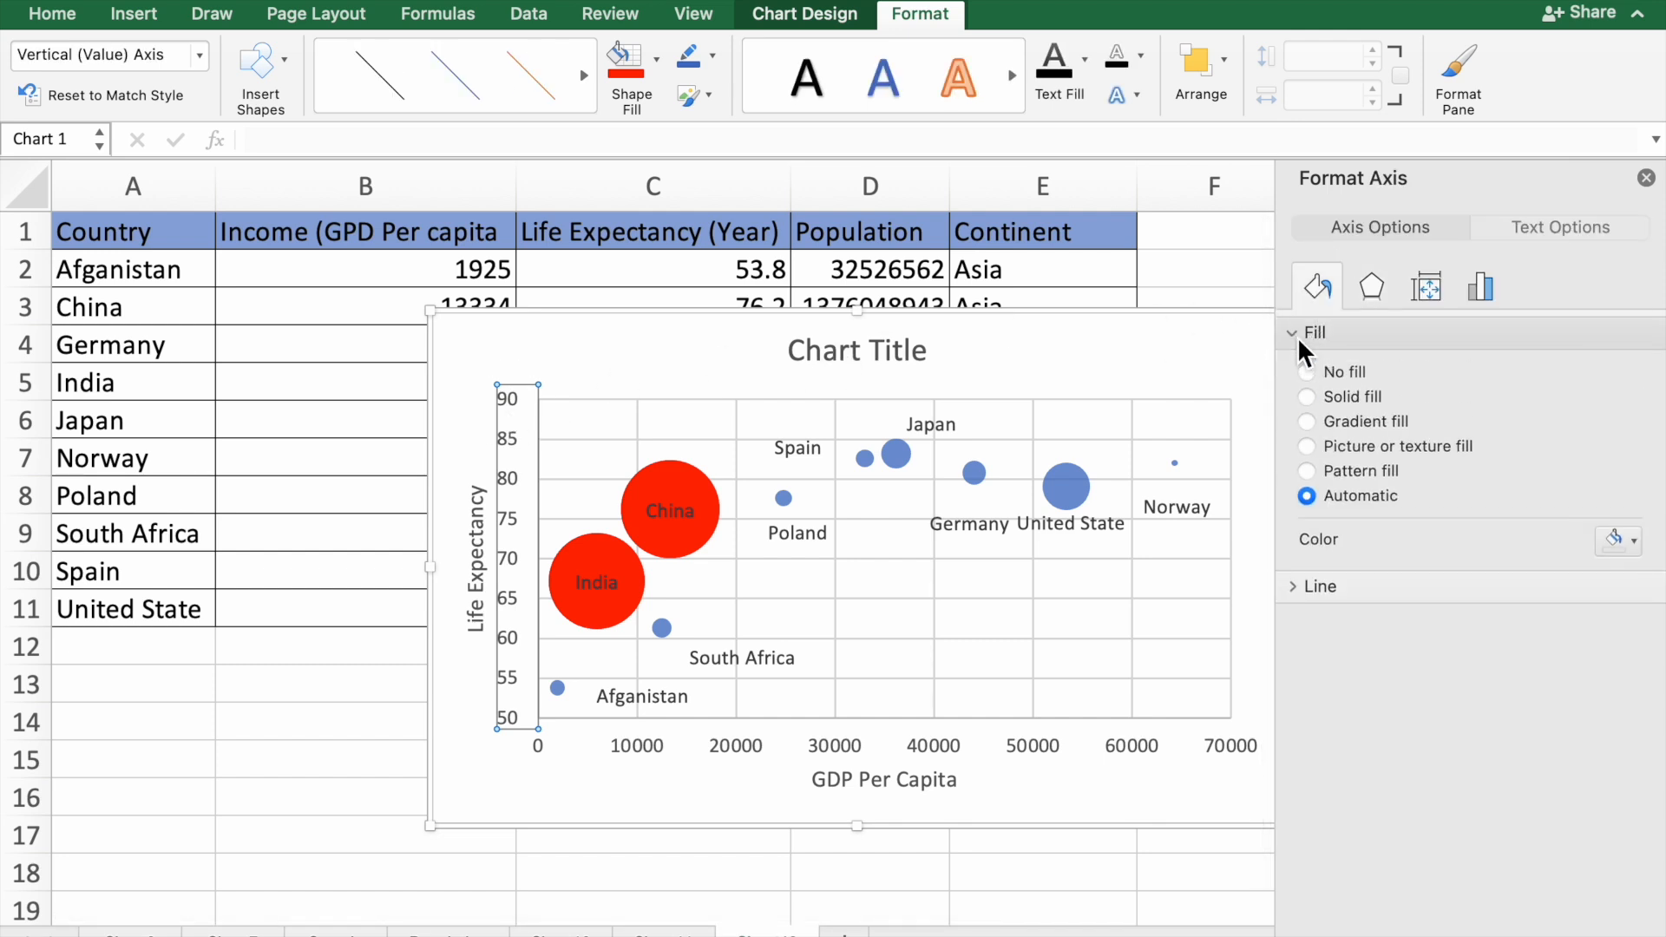
# Try solid, gradient, picture or texture, and pattern fills on the vertical axis, and return it to automatic fill
pyautogui.click(1307, 398)
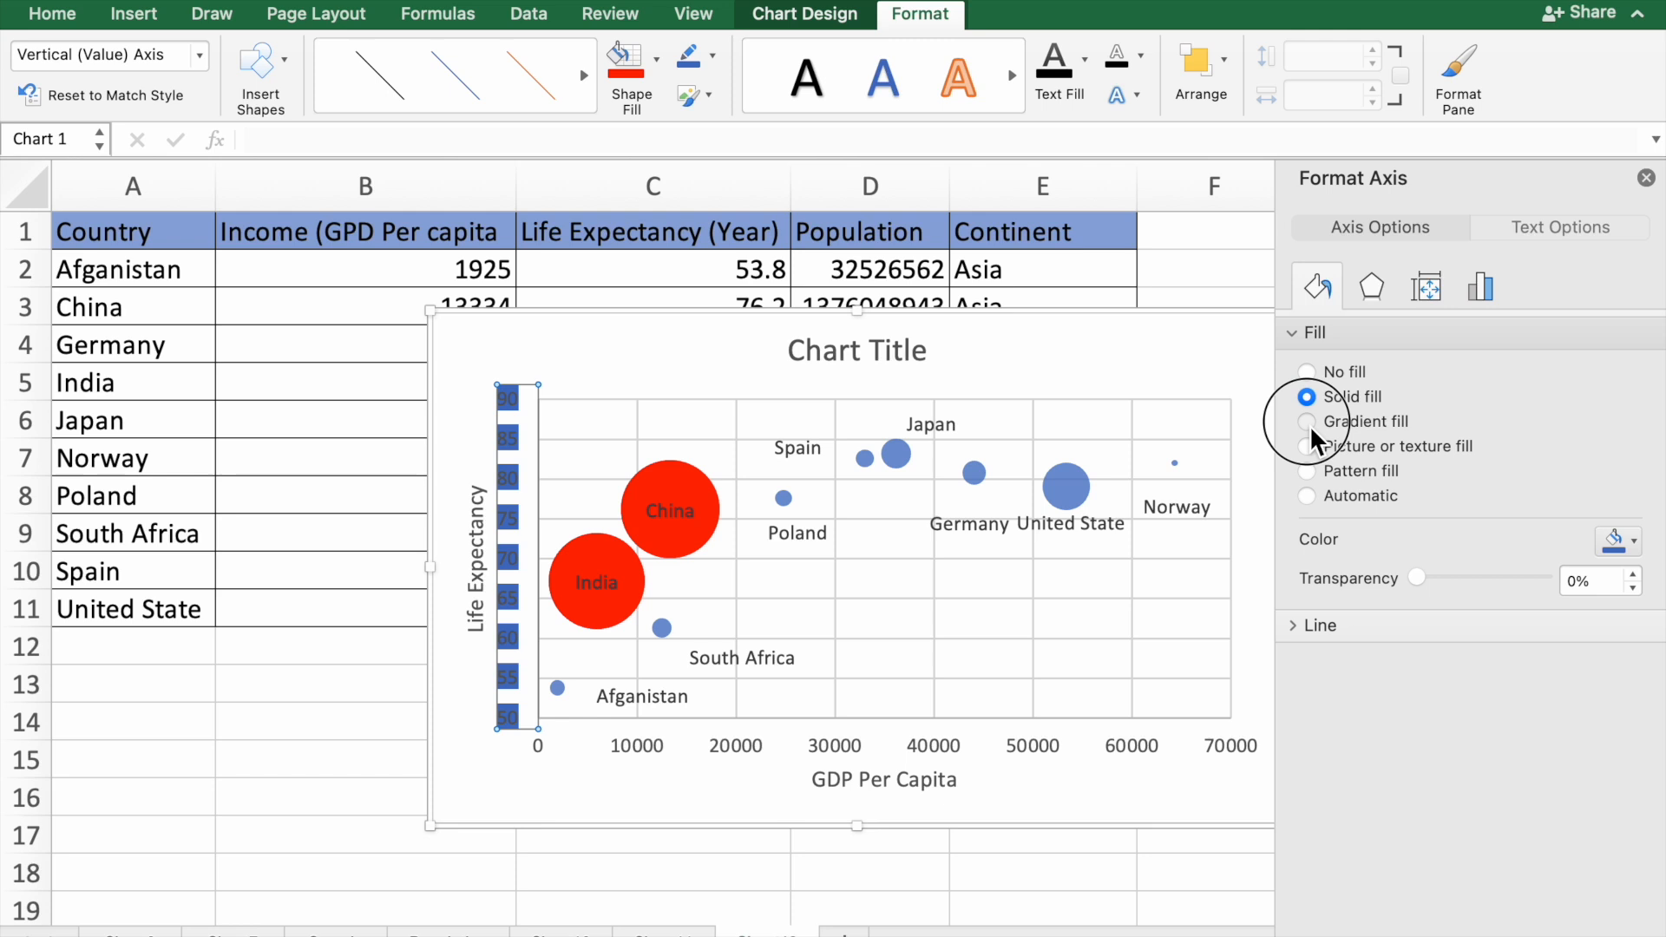
pyautogui.click(1308, 424)
pyautogui.click(1308, 448)
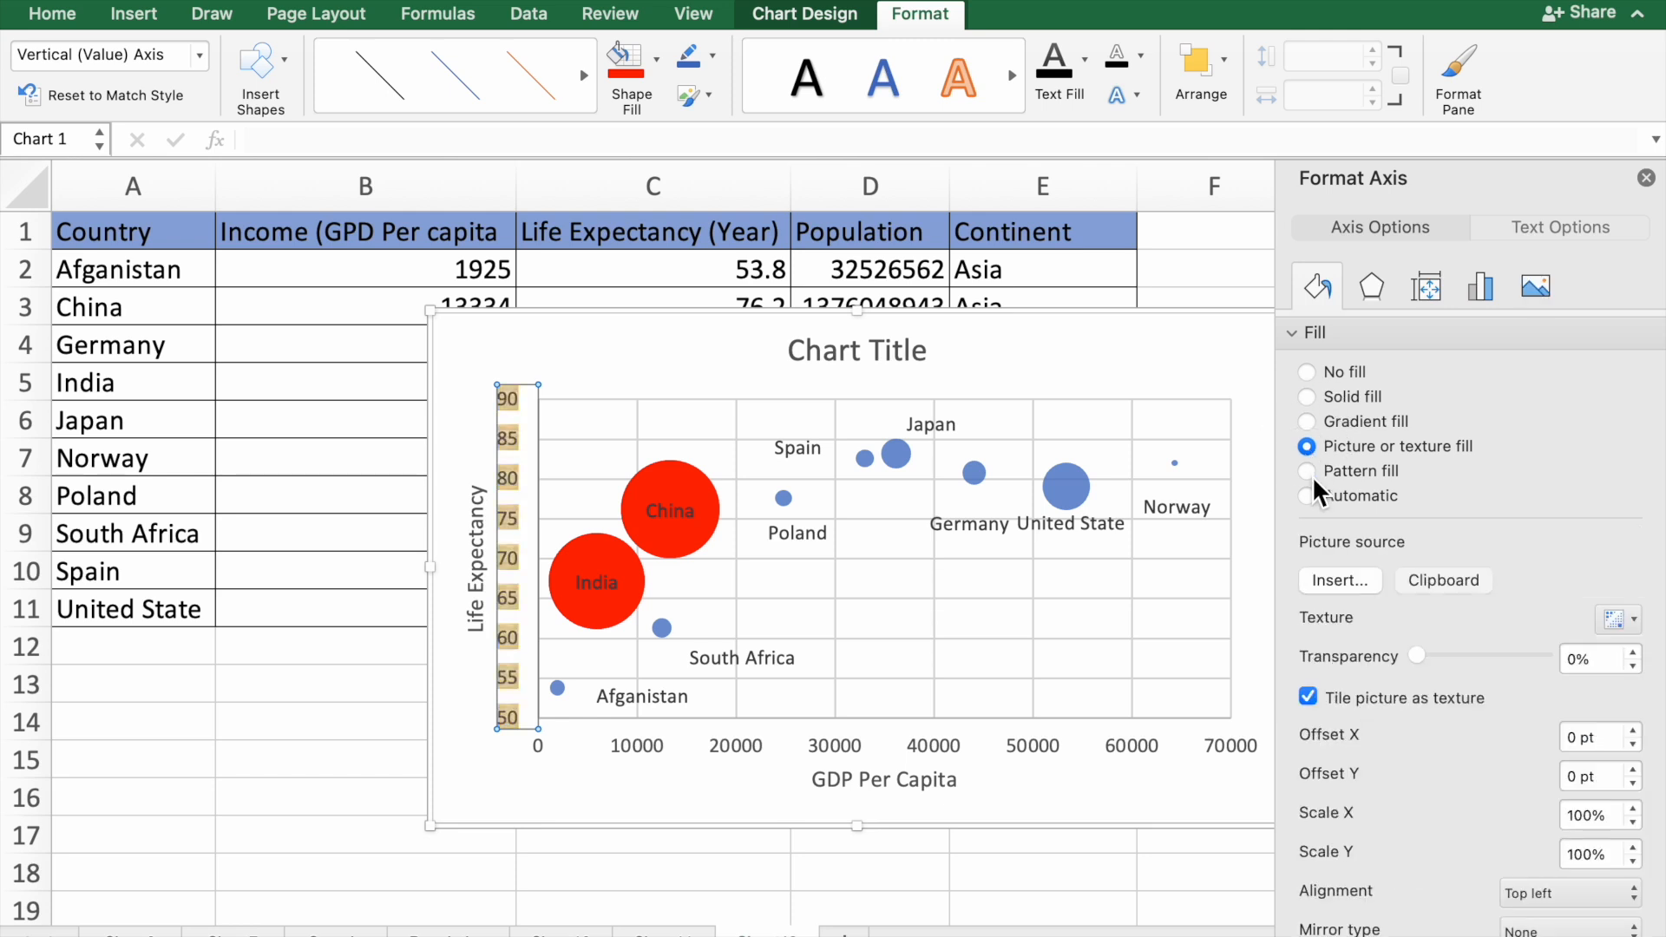
pyautogui.click(1307, 471)
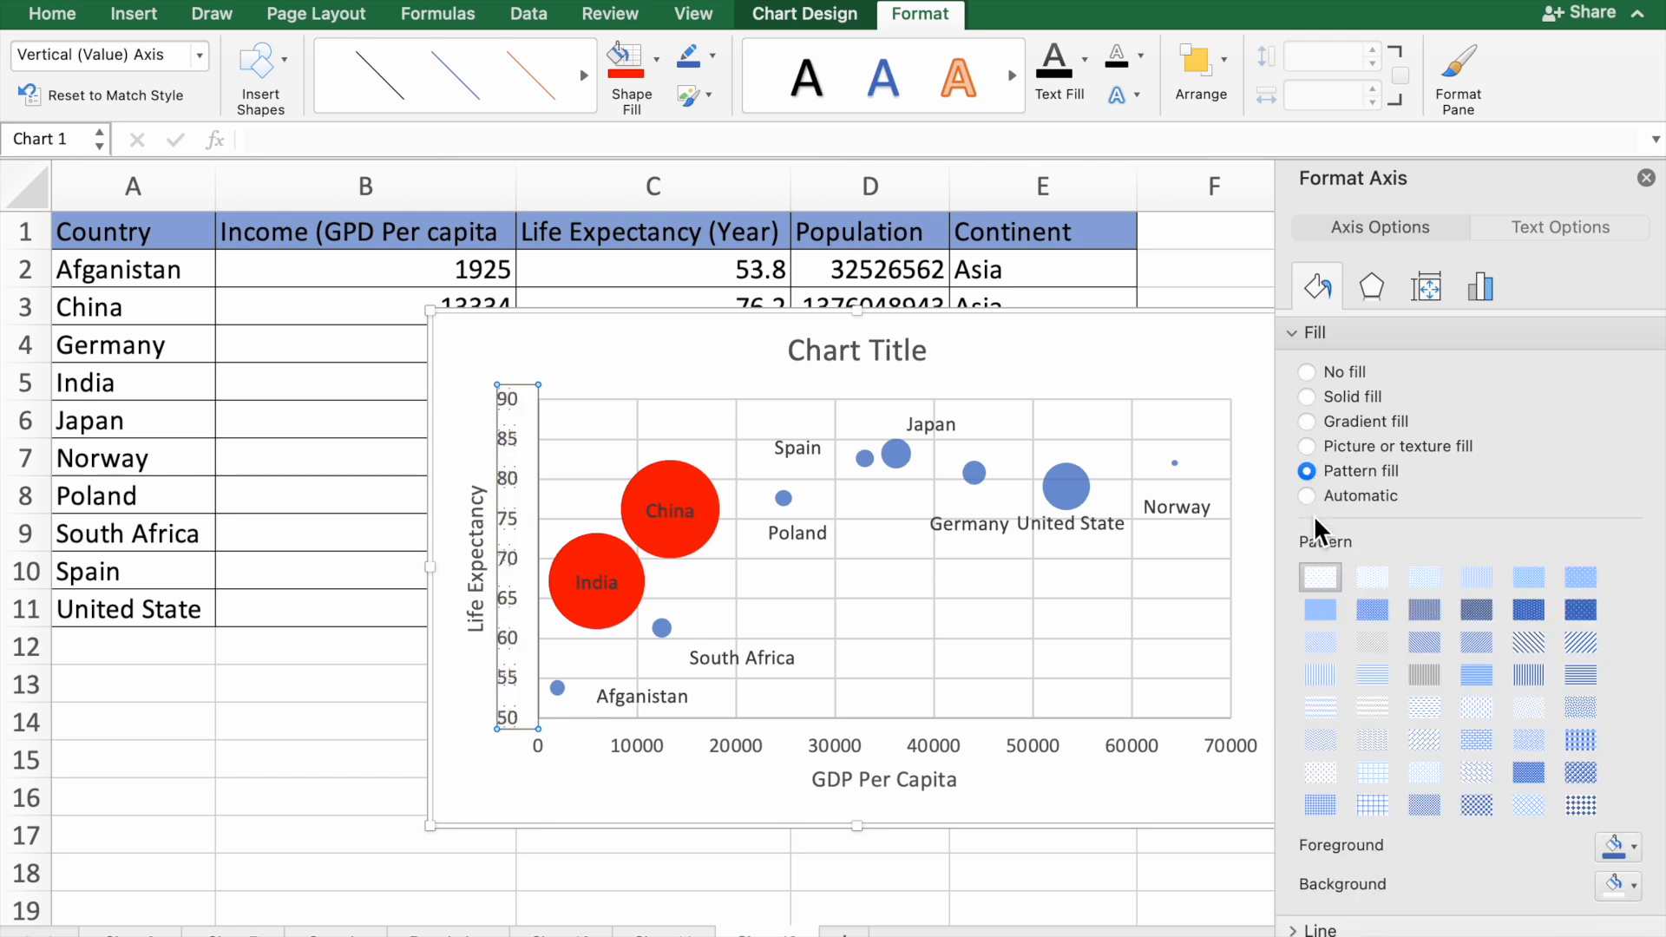
pyautogui.click(1313, 503)
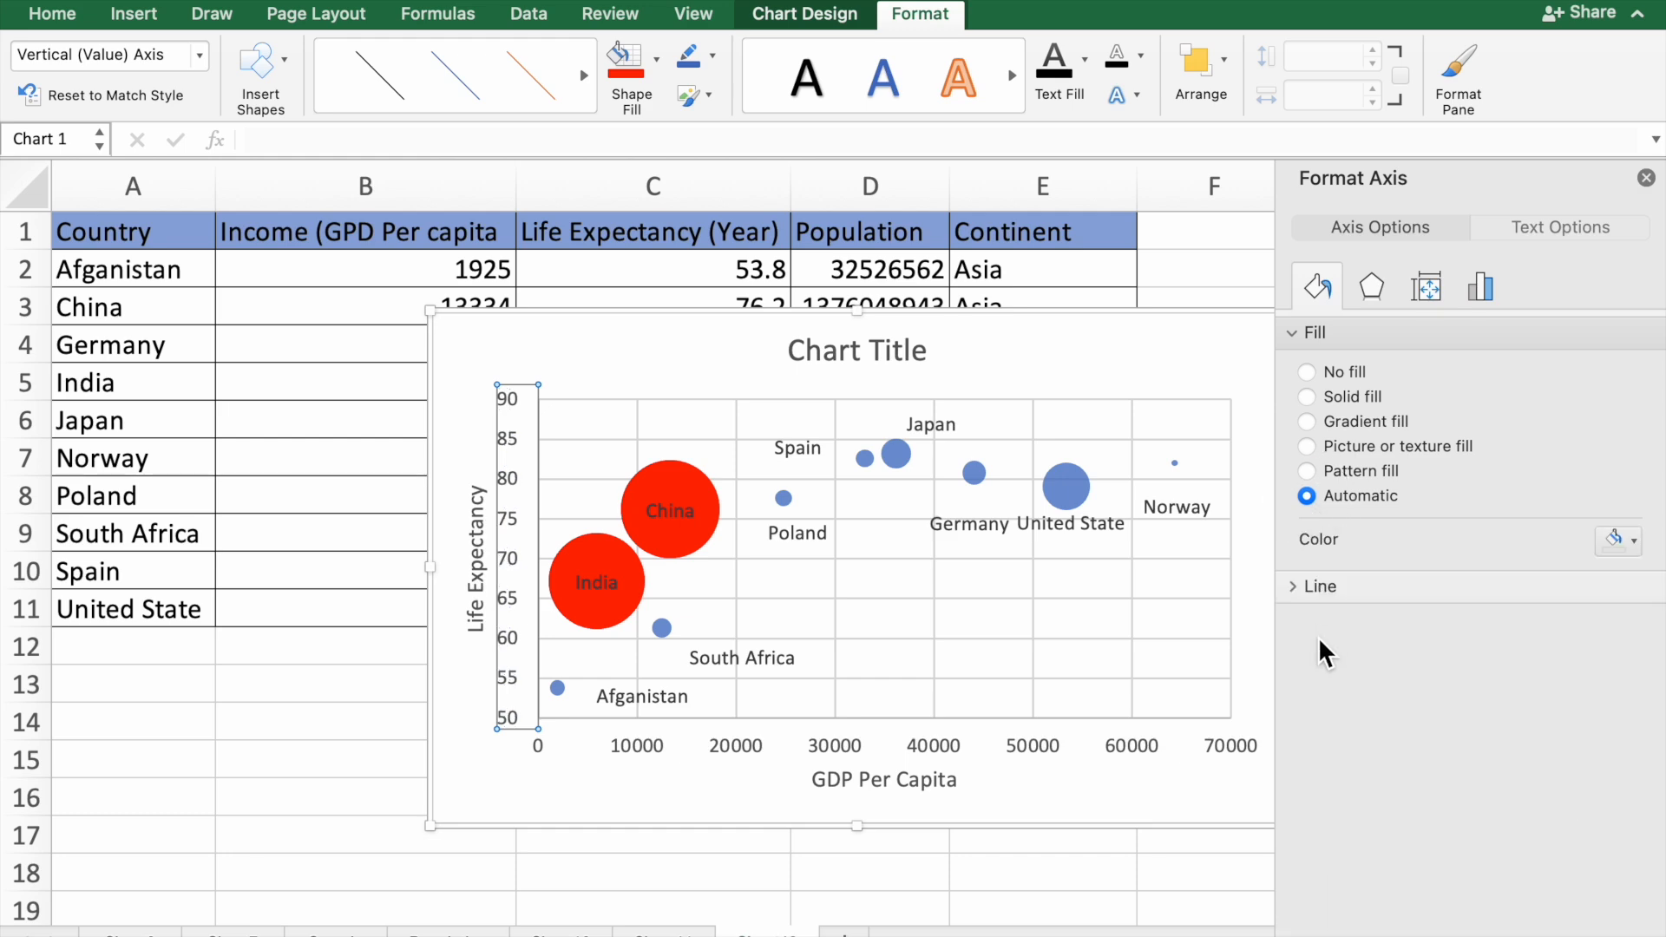
# Format the vertical axis line as a solid line with 34% transparency
pyautogui.click(1327, 590)
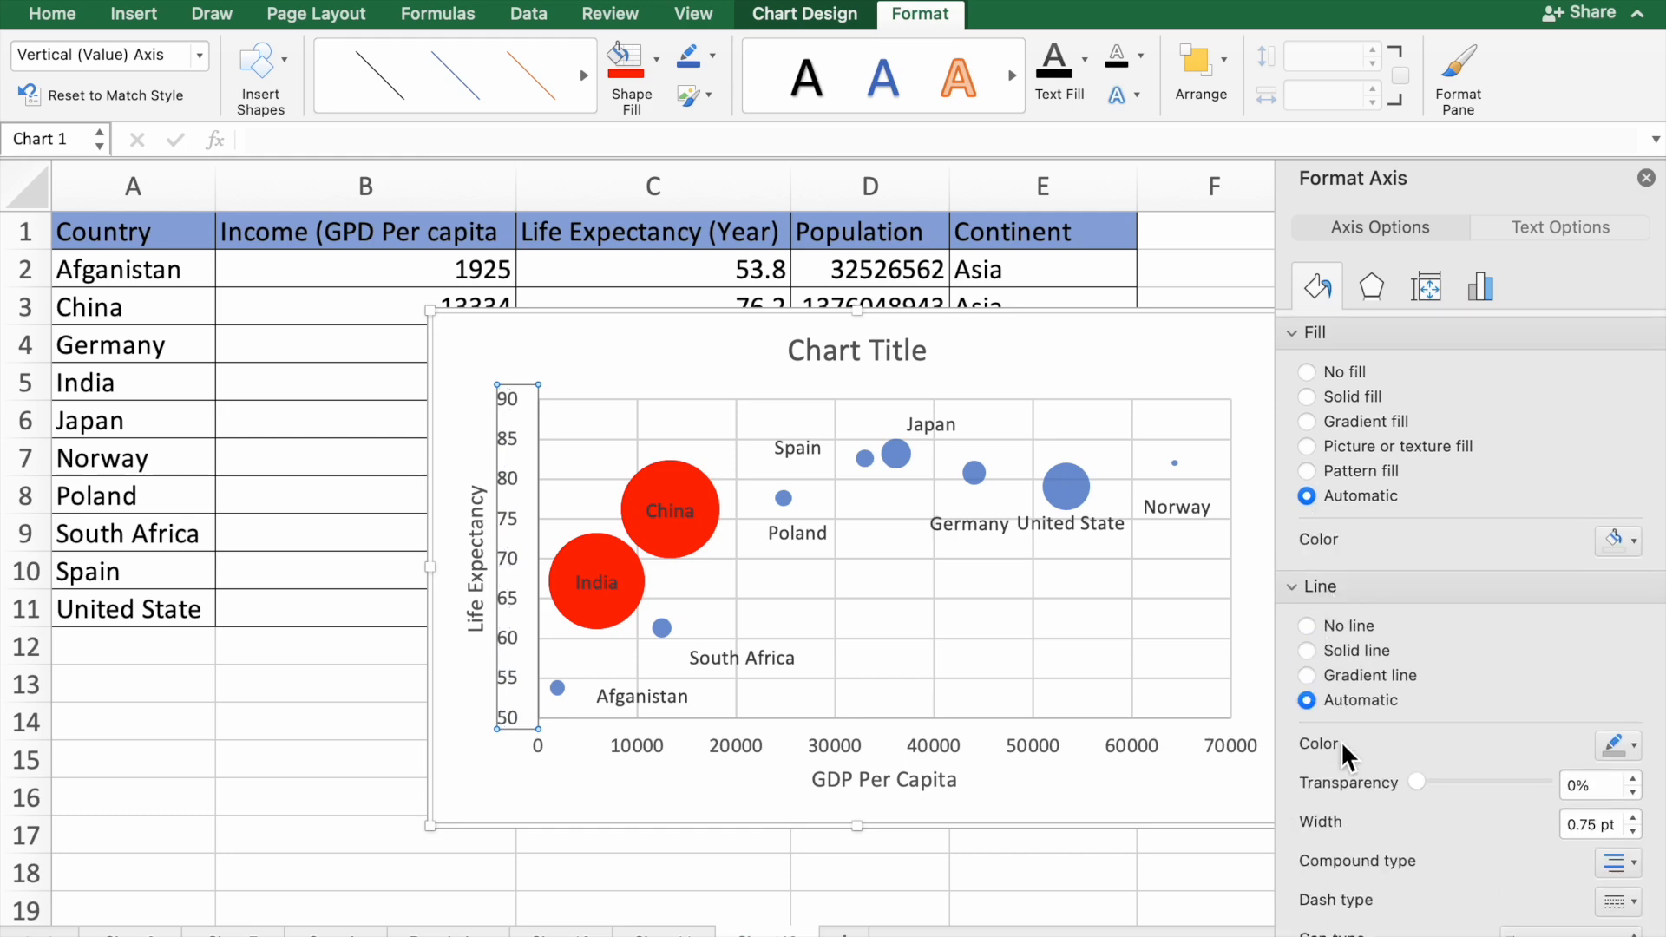
pyautogui.click(1306, 650)
pyautogui.scroll(-2, 1336, 758)
pyautogui.moveTo(1415, 708); pyautogui.dragTo(1458, 710)
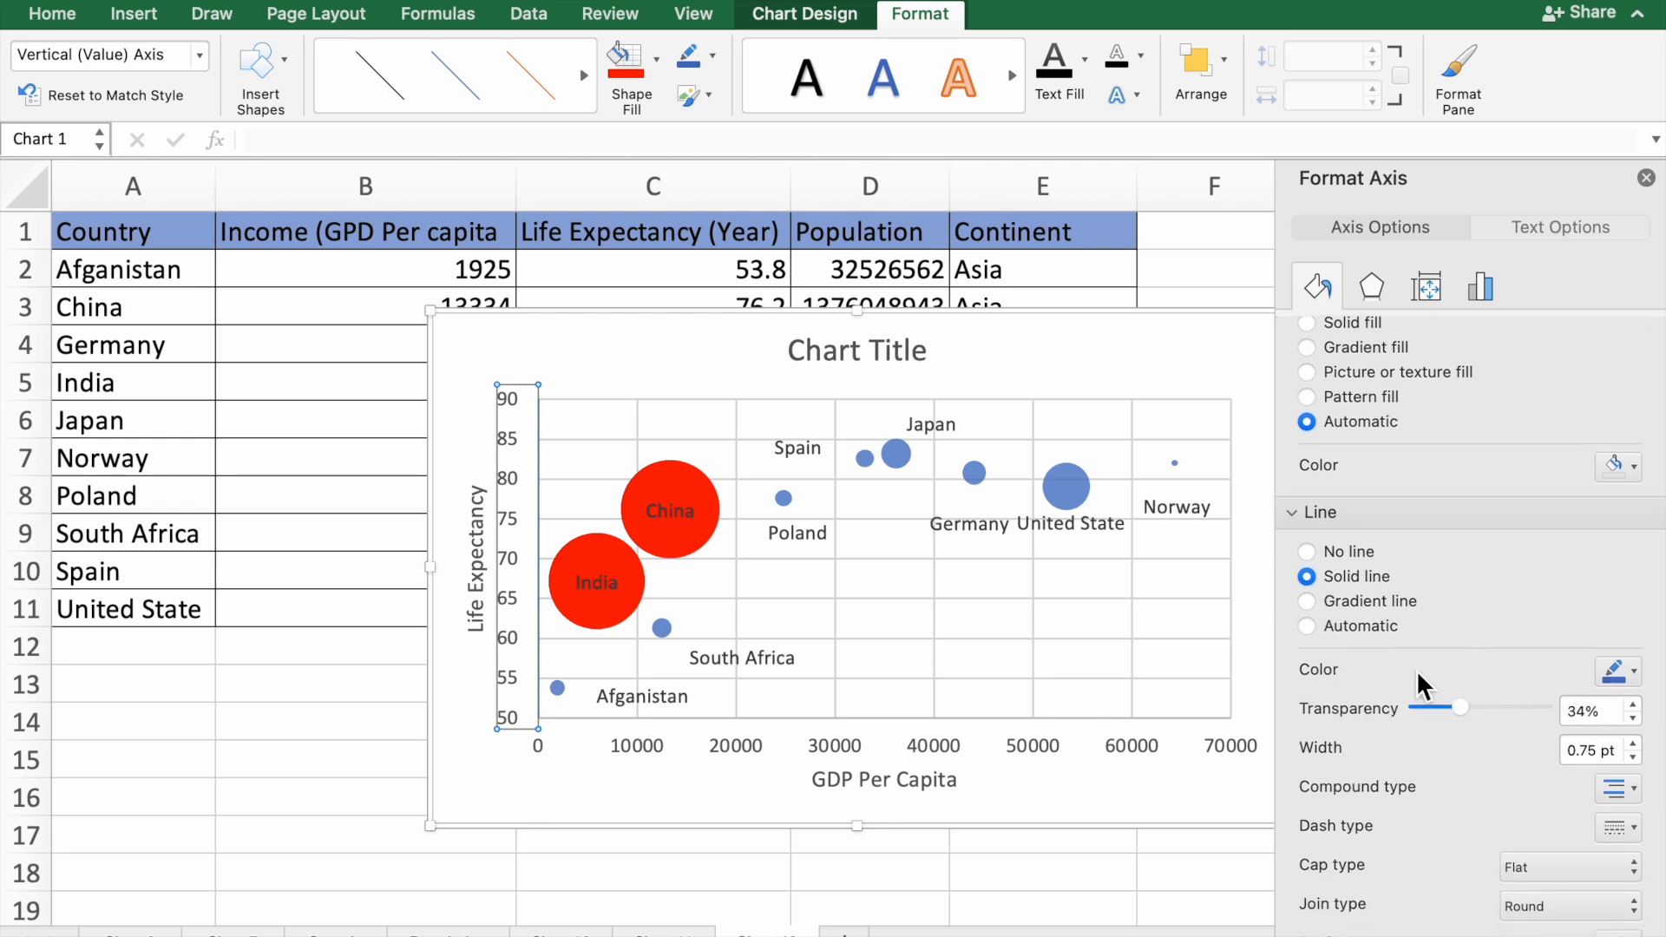
pyautogui.scroll(-3, 1402, 672)
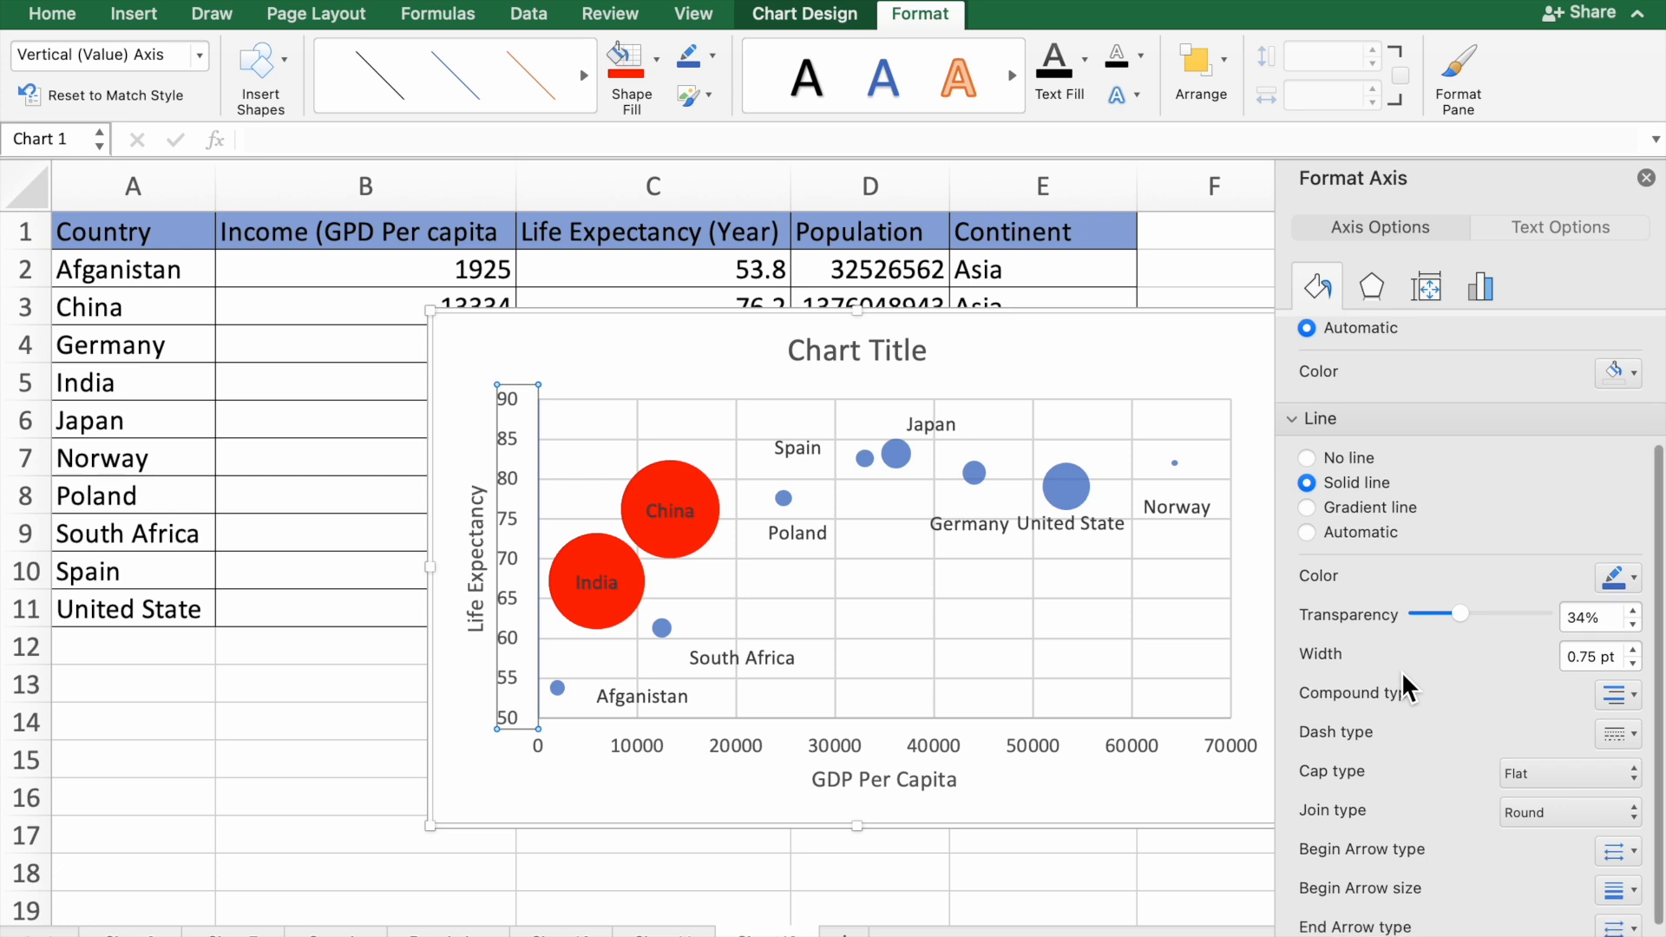